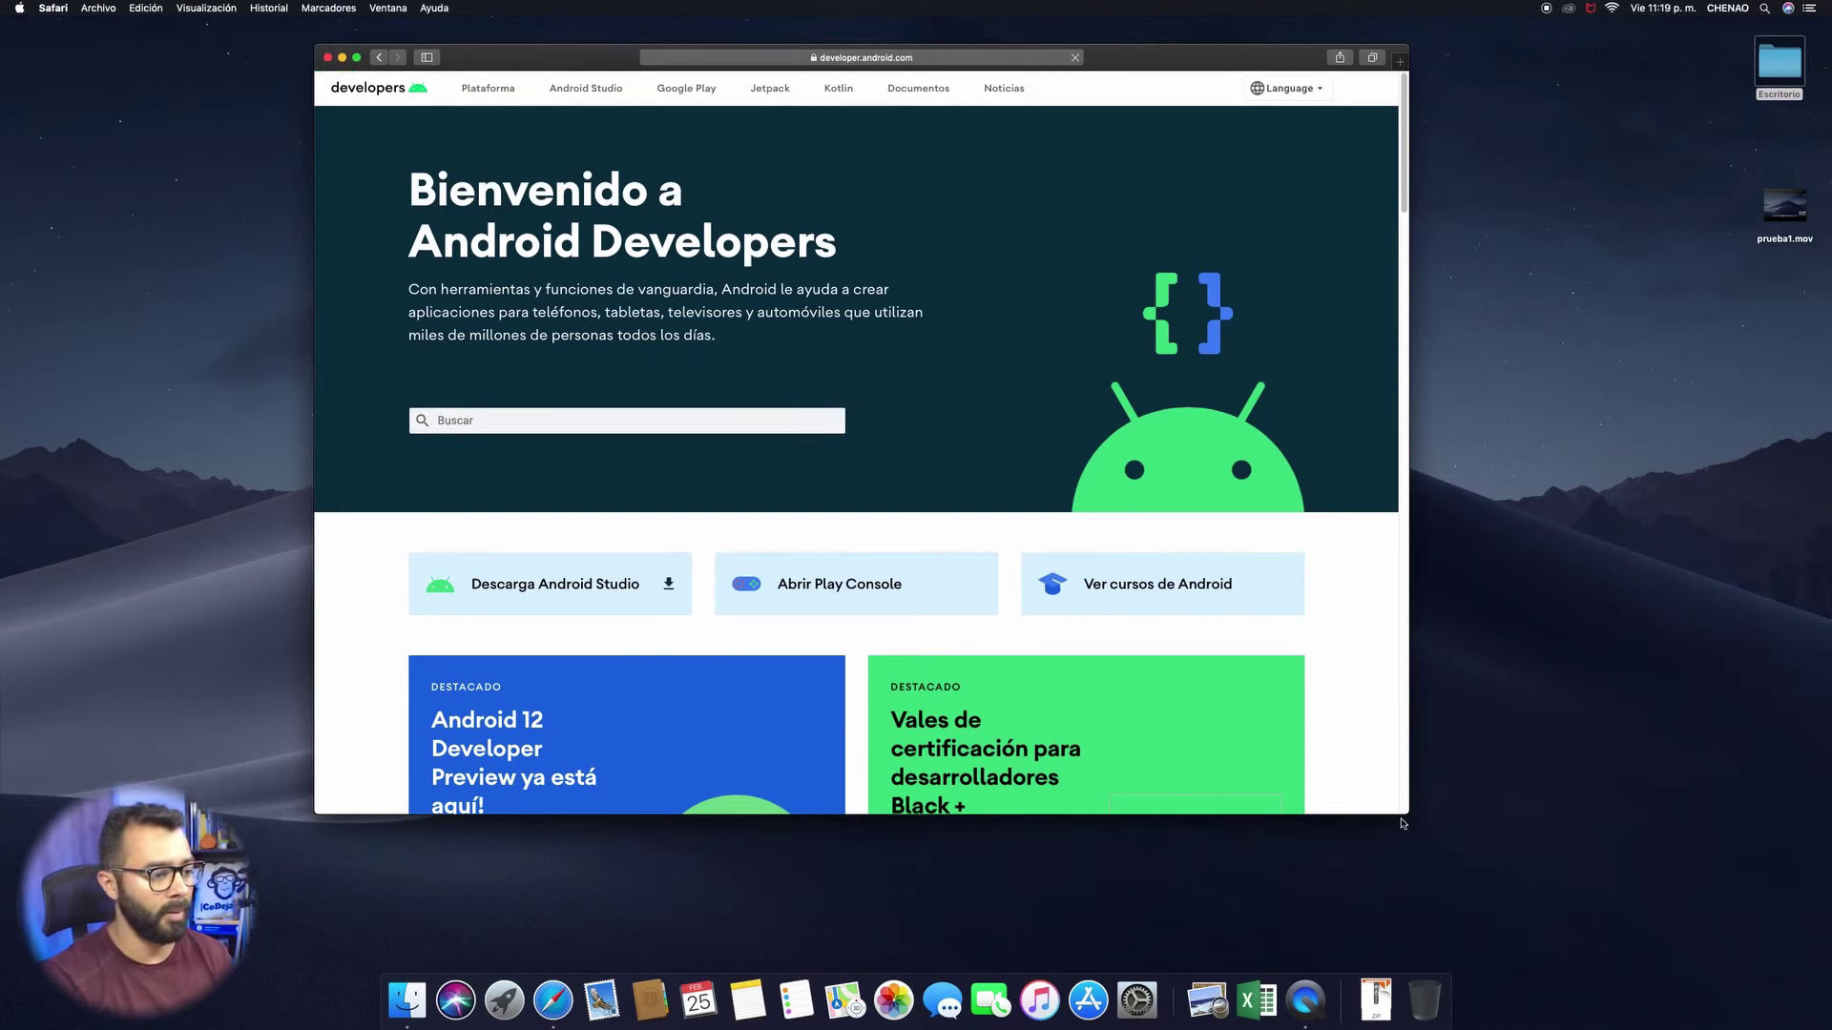
- Enlarge the browser window and open the Android Studio download page from the Android Developers home page
left_click_drag(1404, 816, 1445, 879)
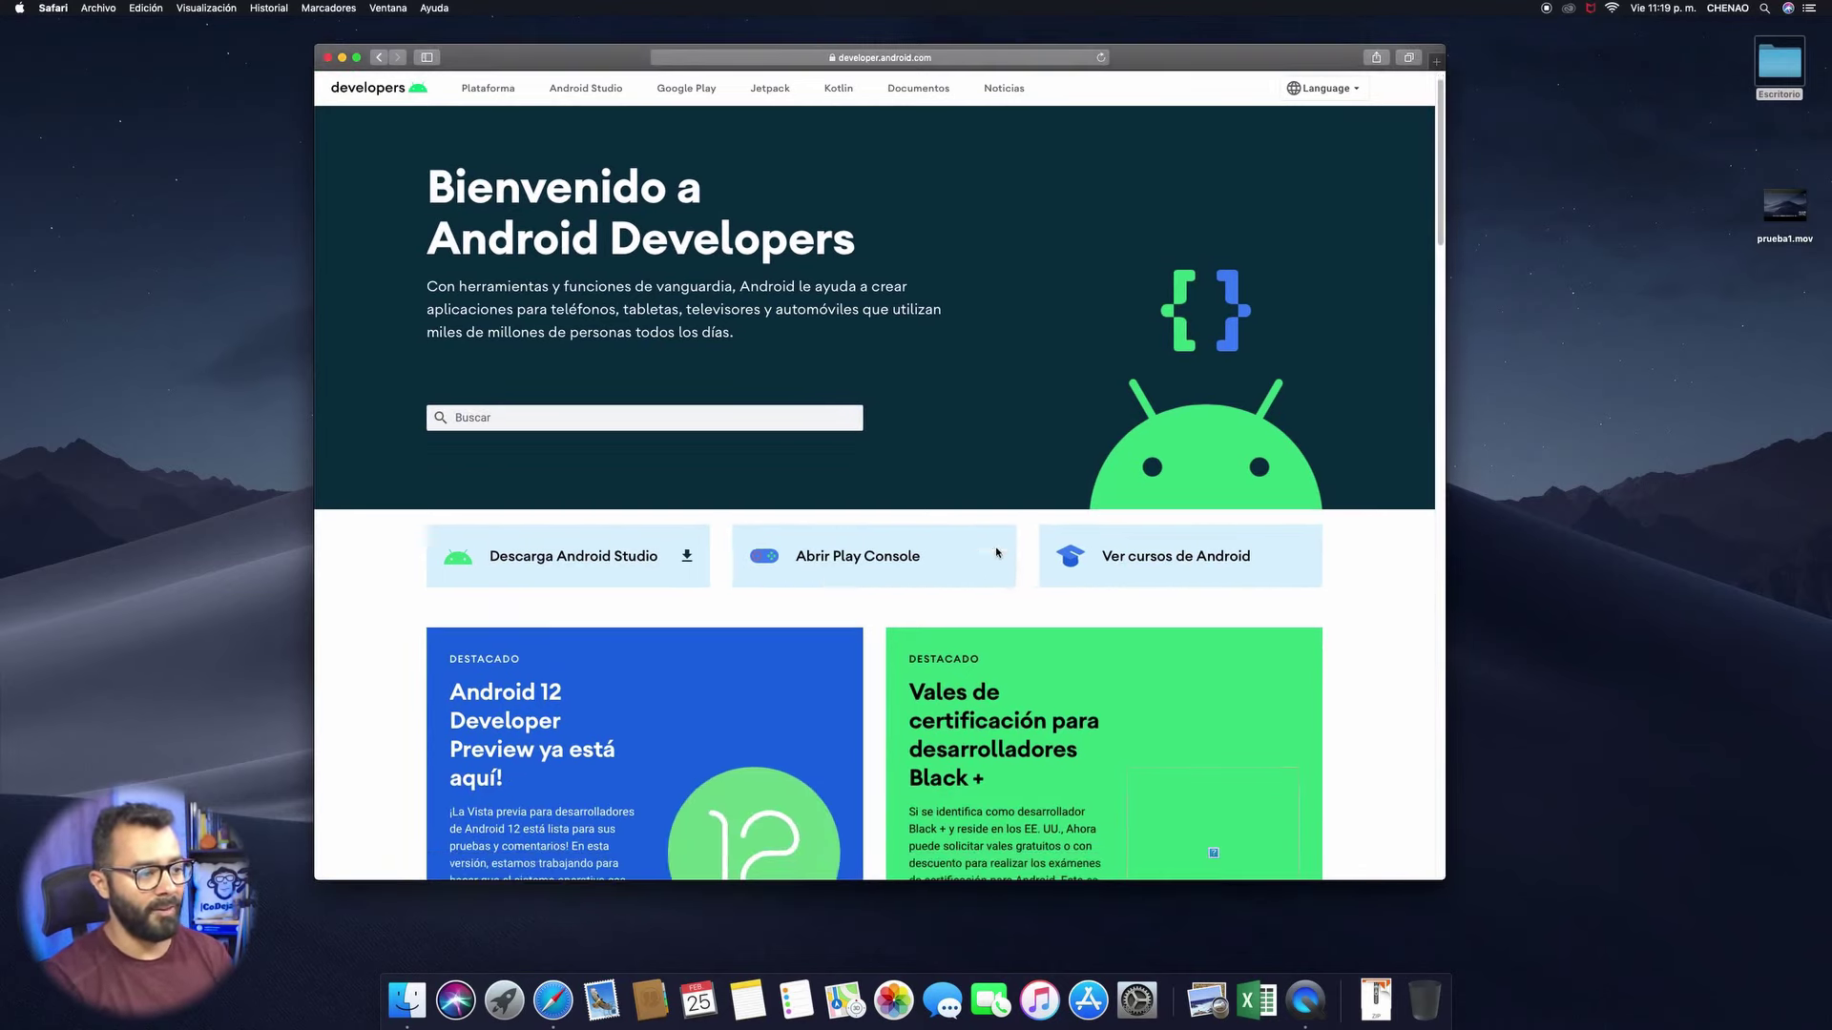
scroll(962, 529, "down", 10)
scroll(981, 573, "down", 6)
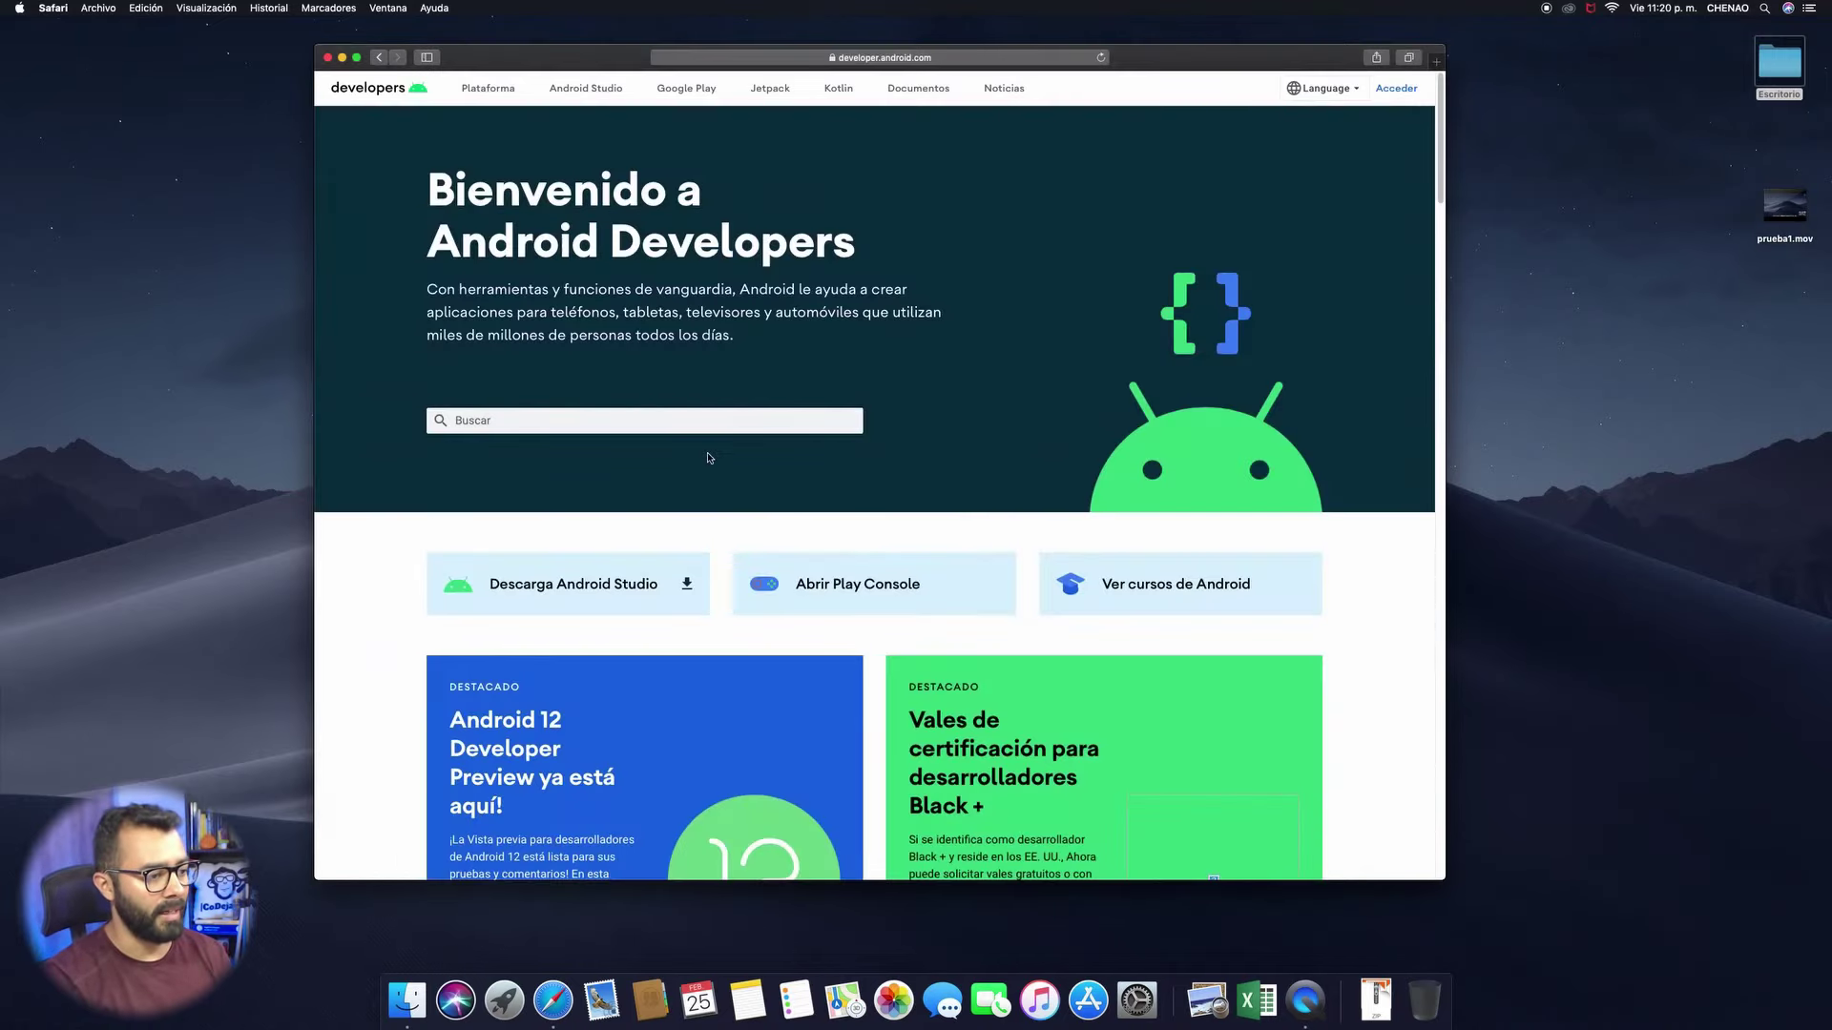
left_click(637, 582)
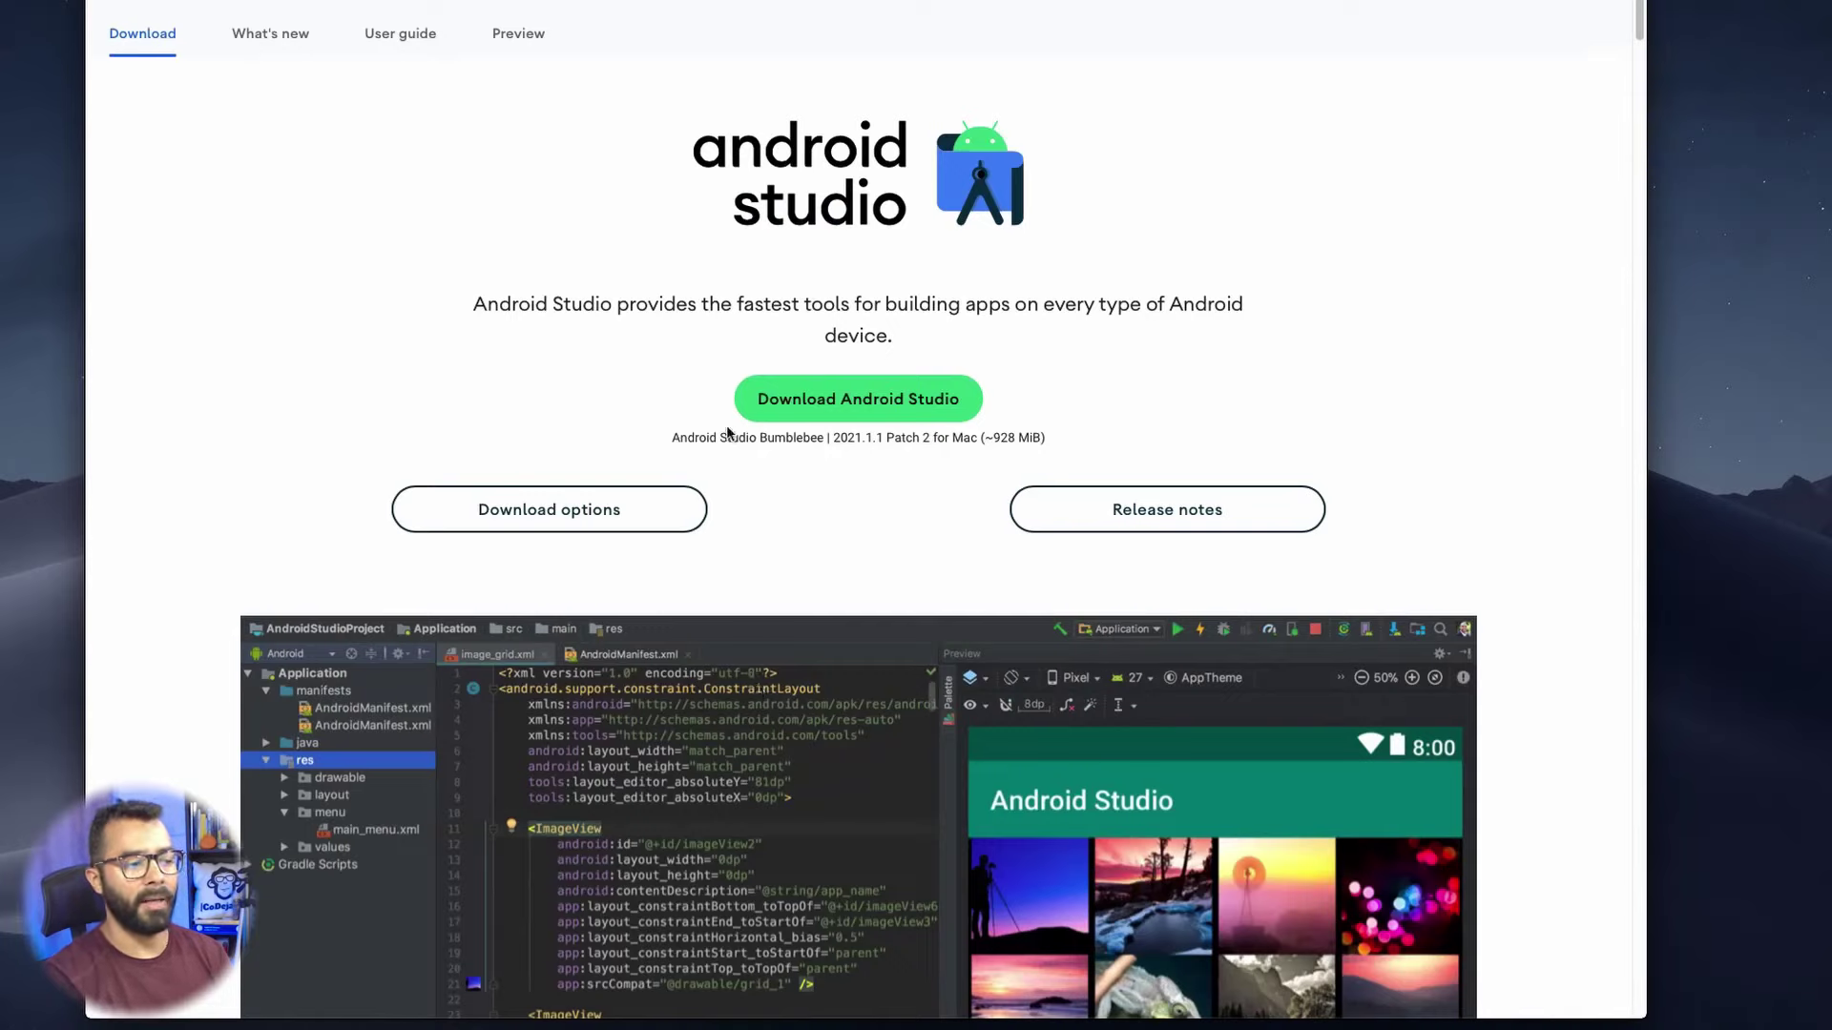
- Examine the offered Android Studio version, the downloads list and the Mac system requirements on the download page
left_click_drag(671, 440, 1054, 444)
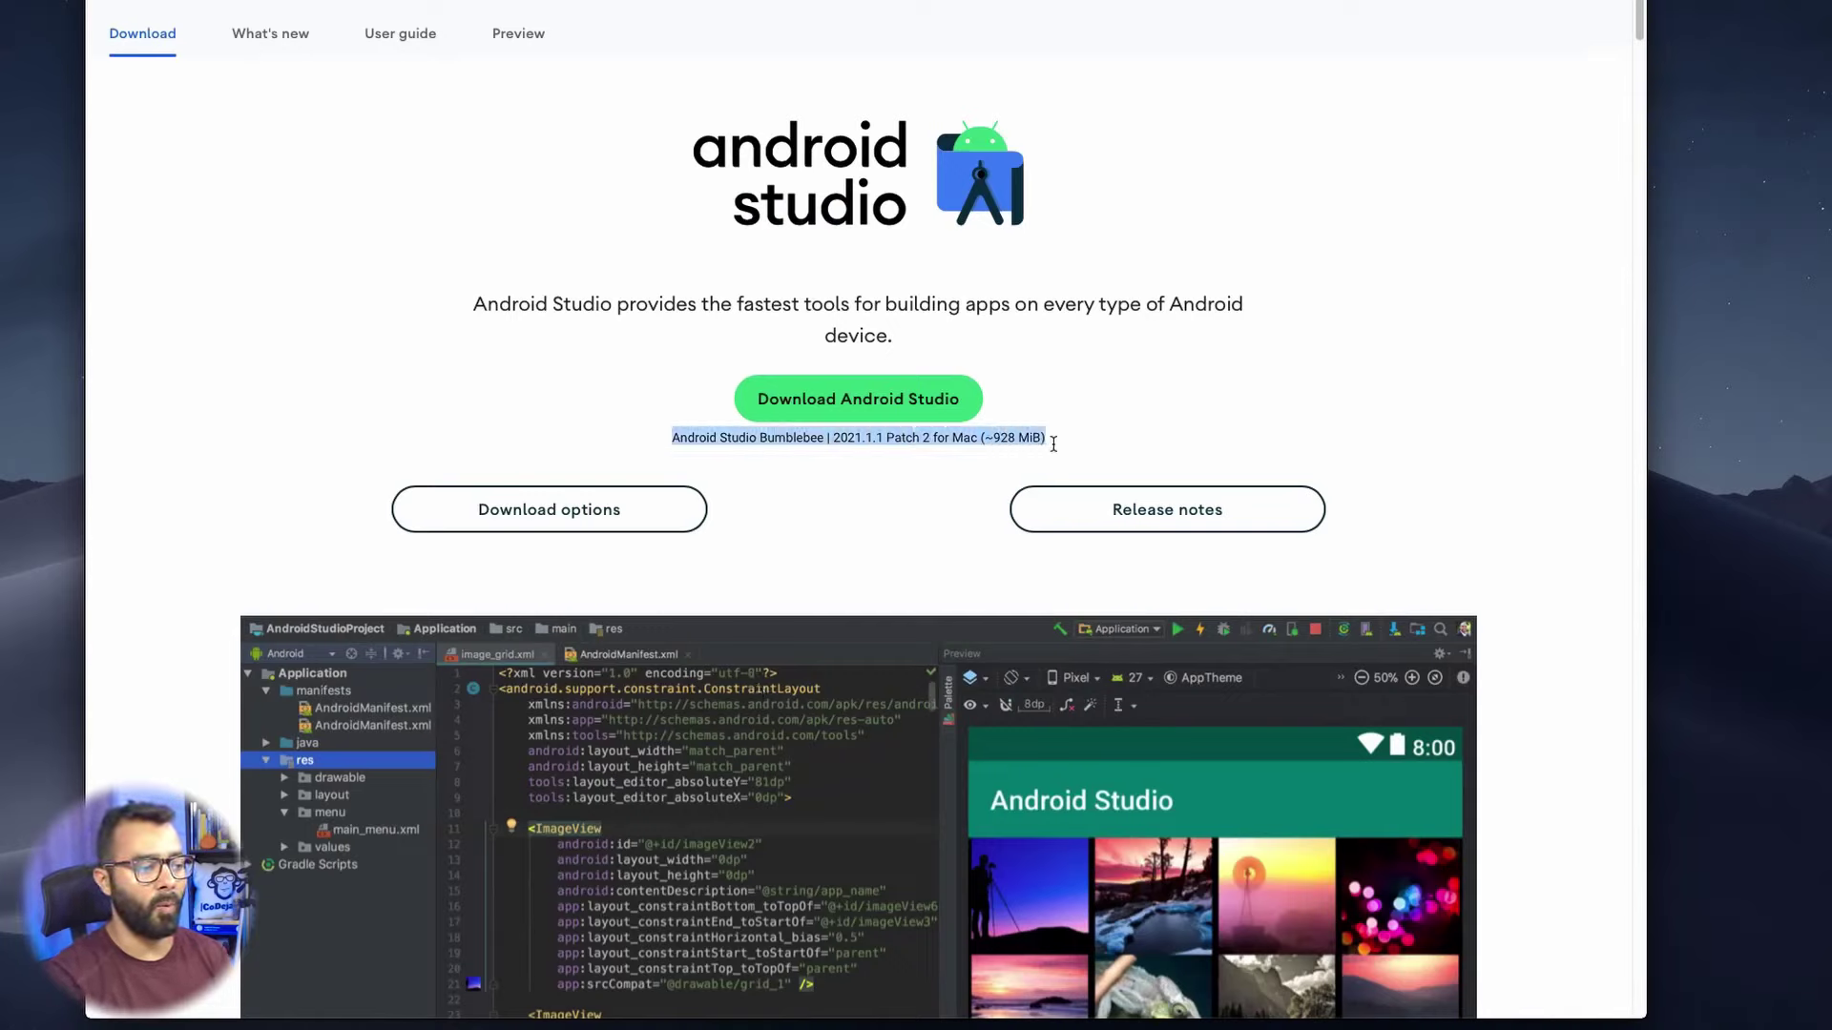
left_click(915, 494)
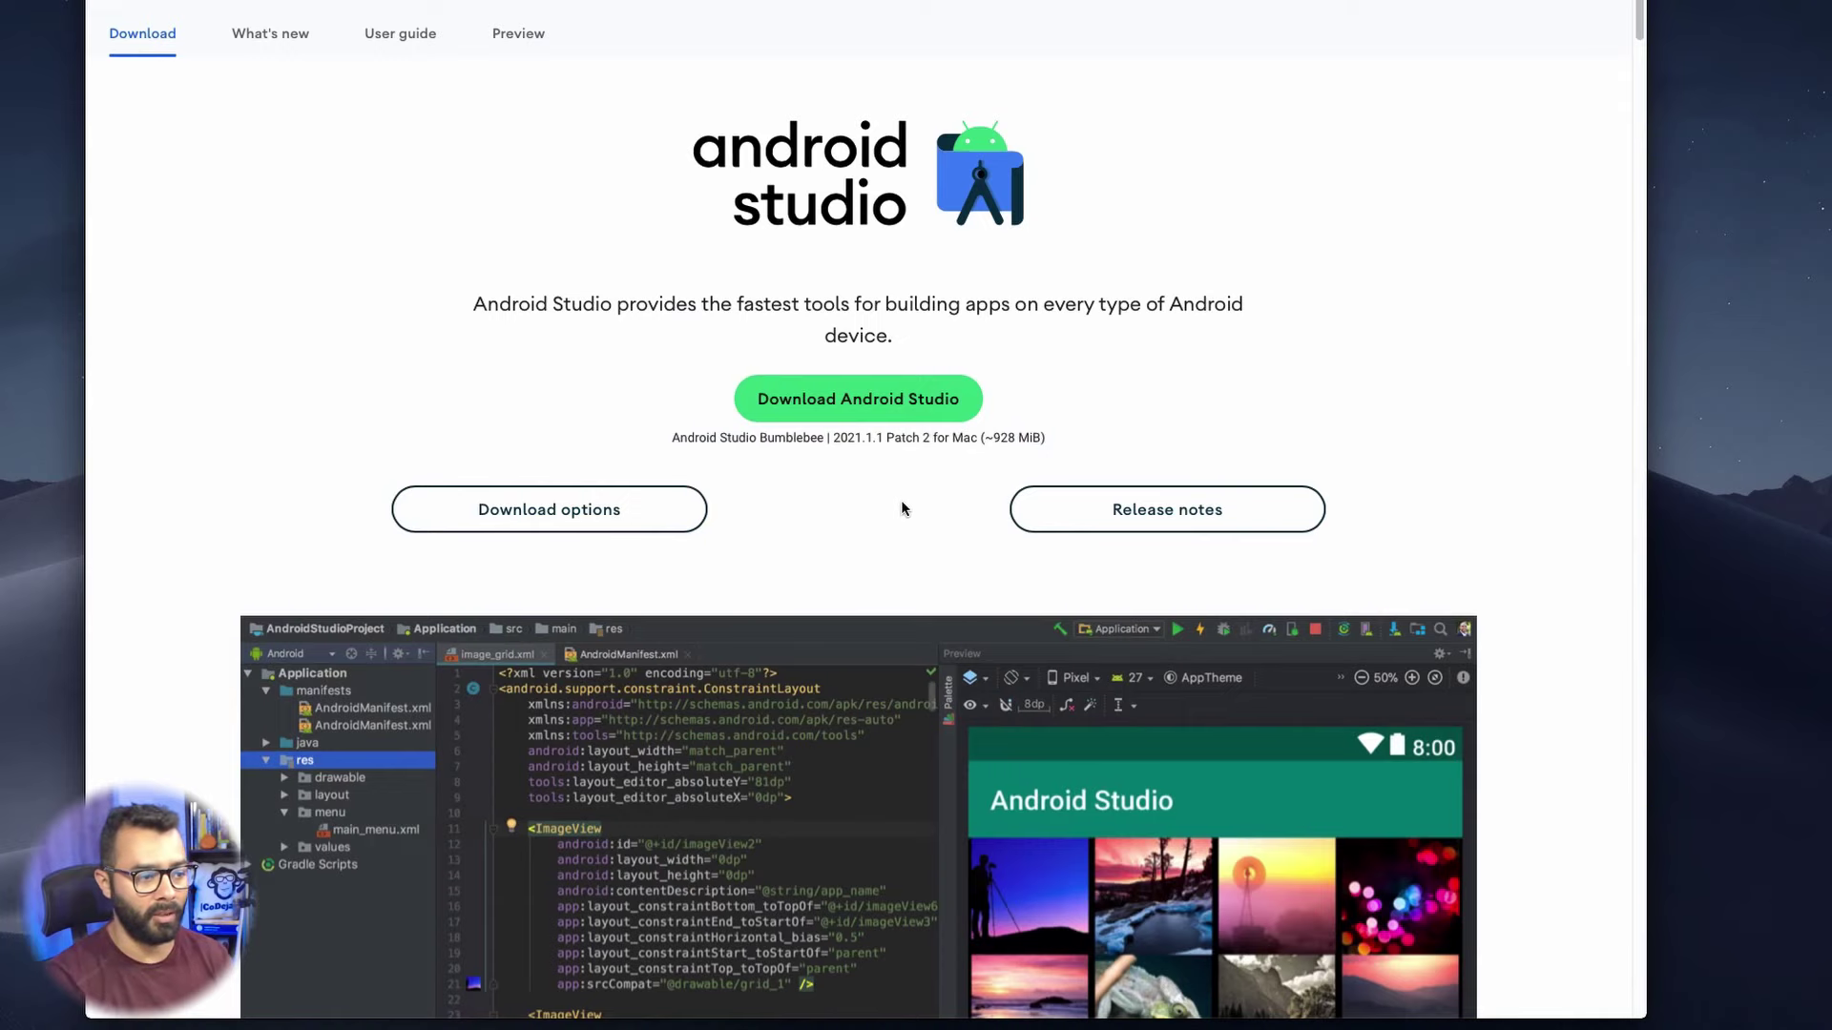
scroll(901, 500, "down", 15)
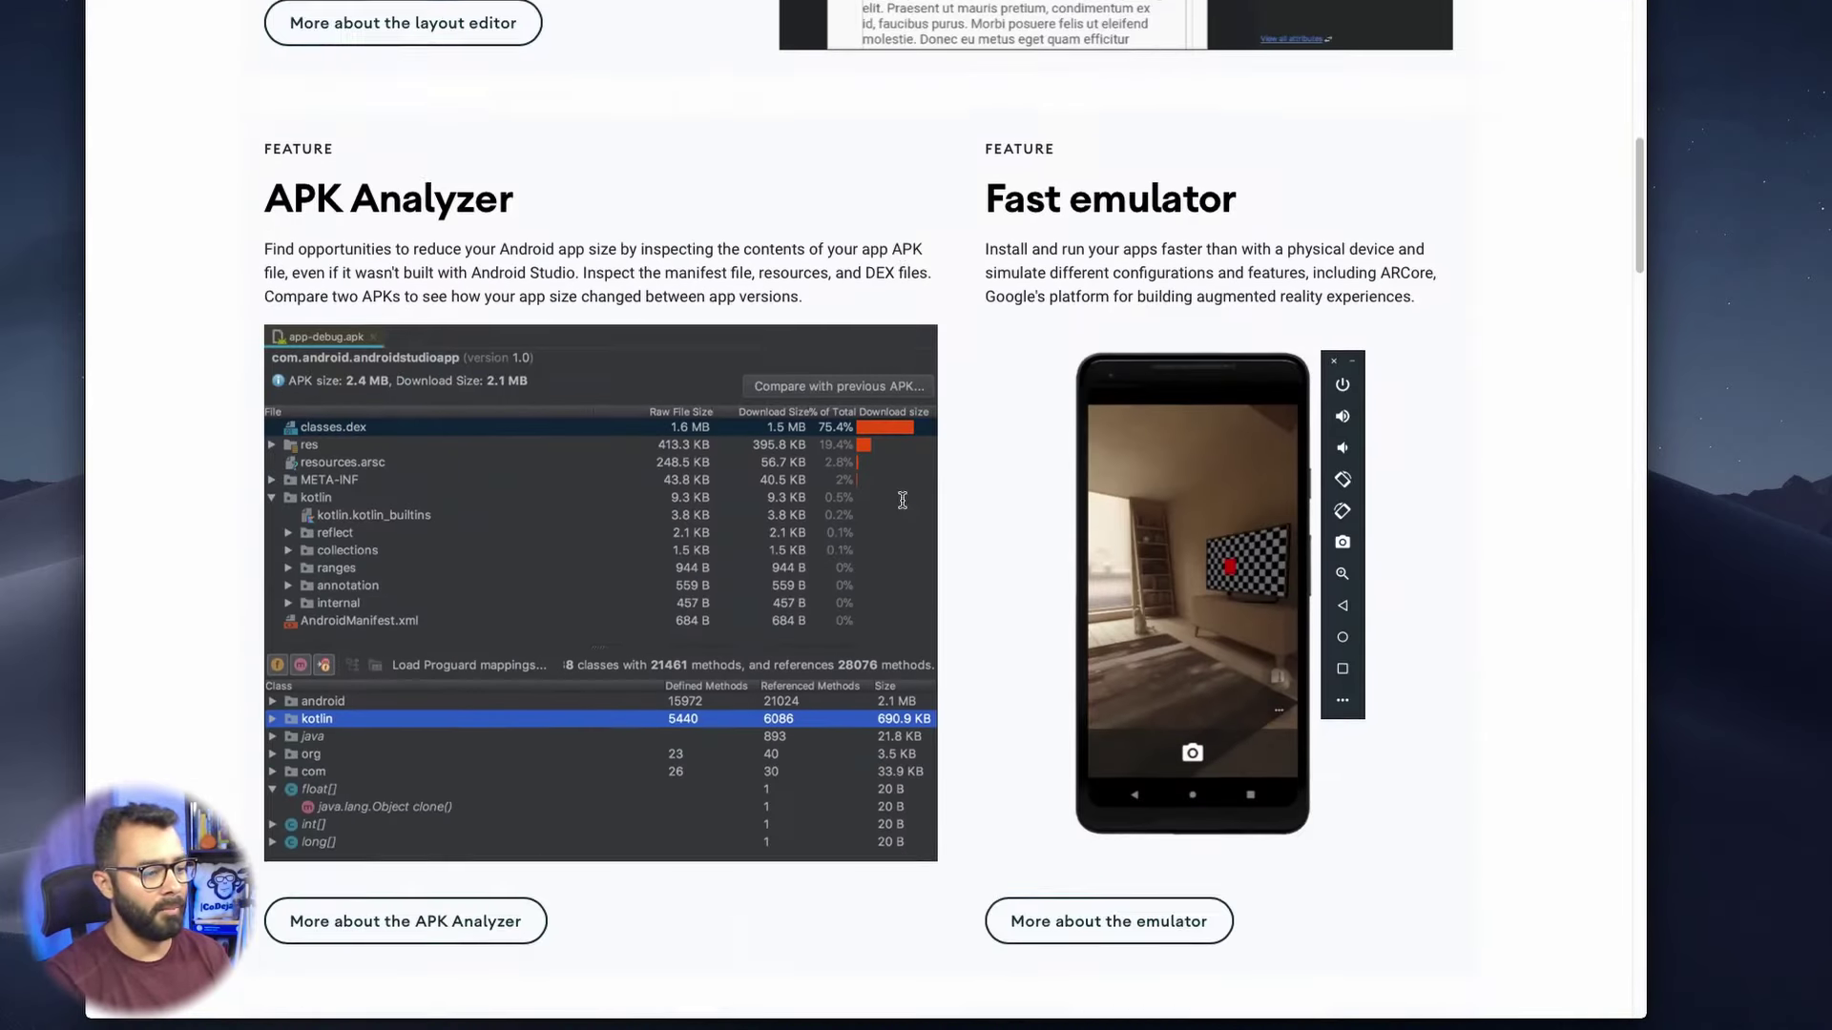
scroll(902, 499, "down", 15)
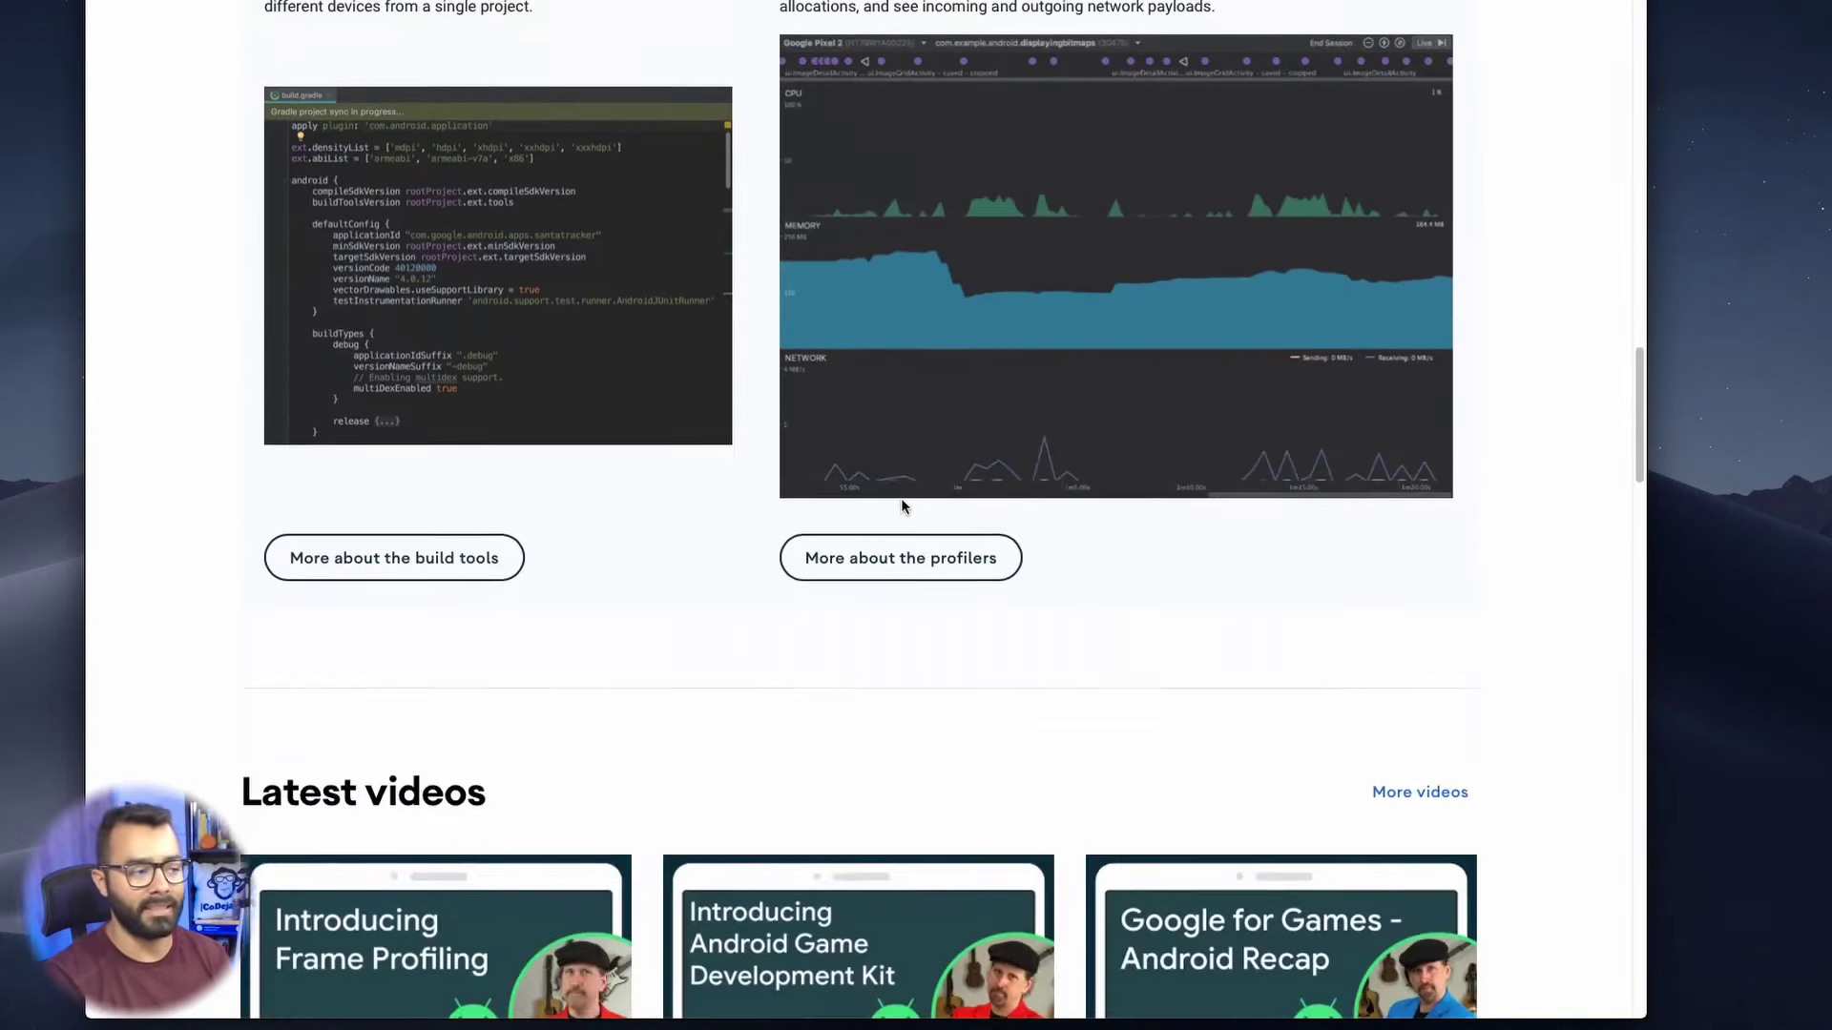
scroll(902, 506, "down", 15)
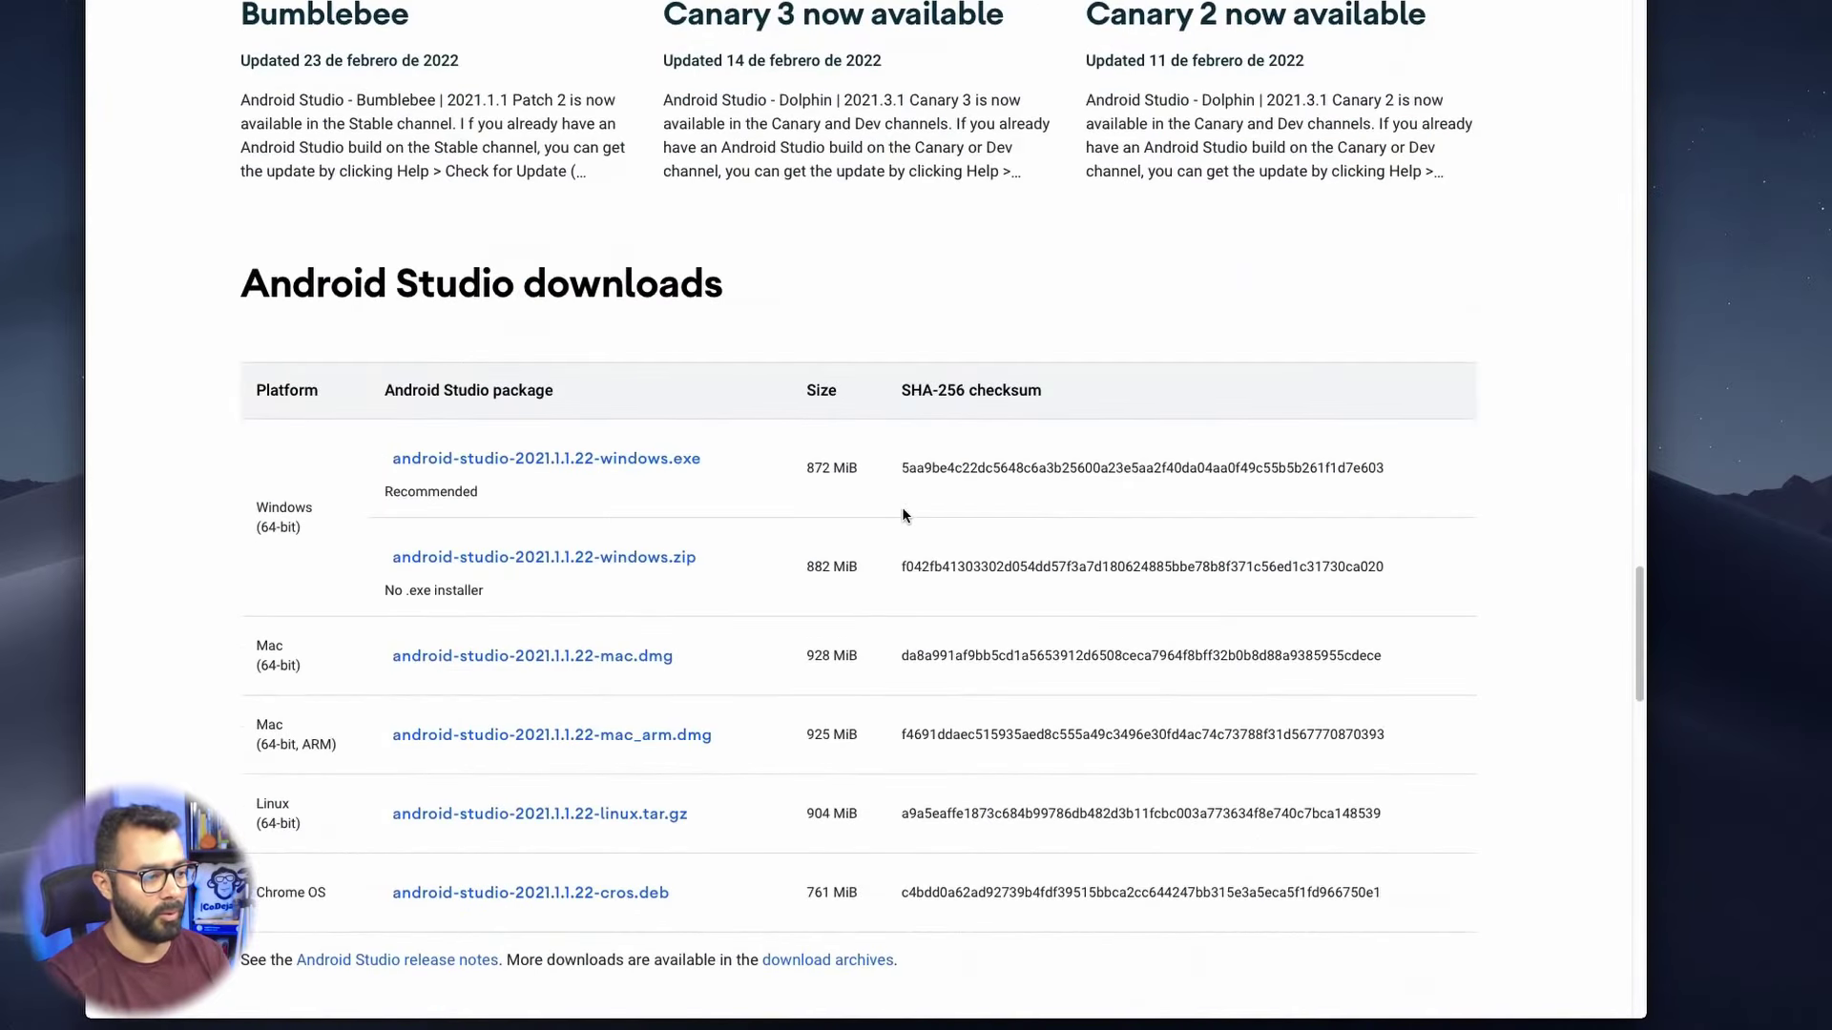
scroll(905, 516, "down", 15)
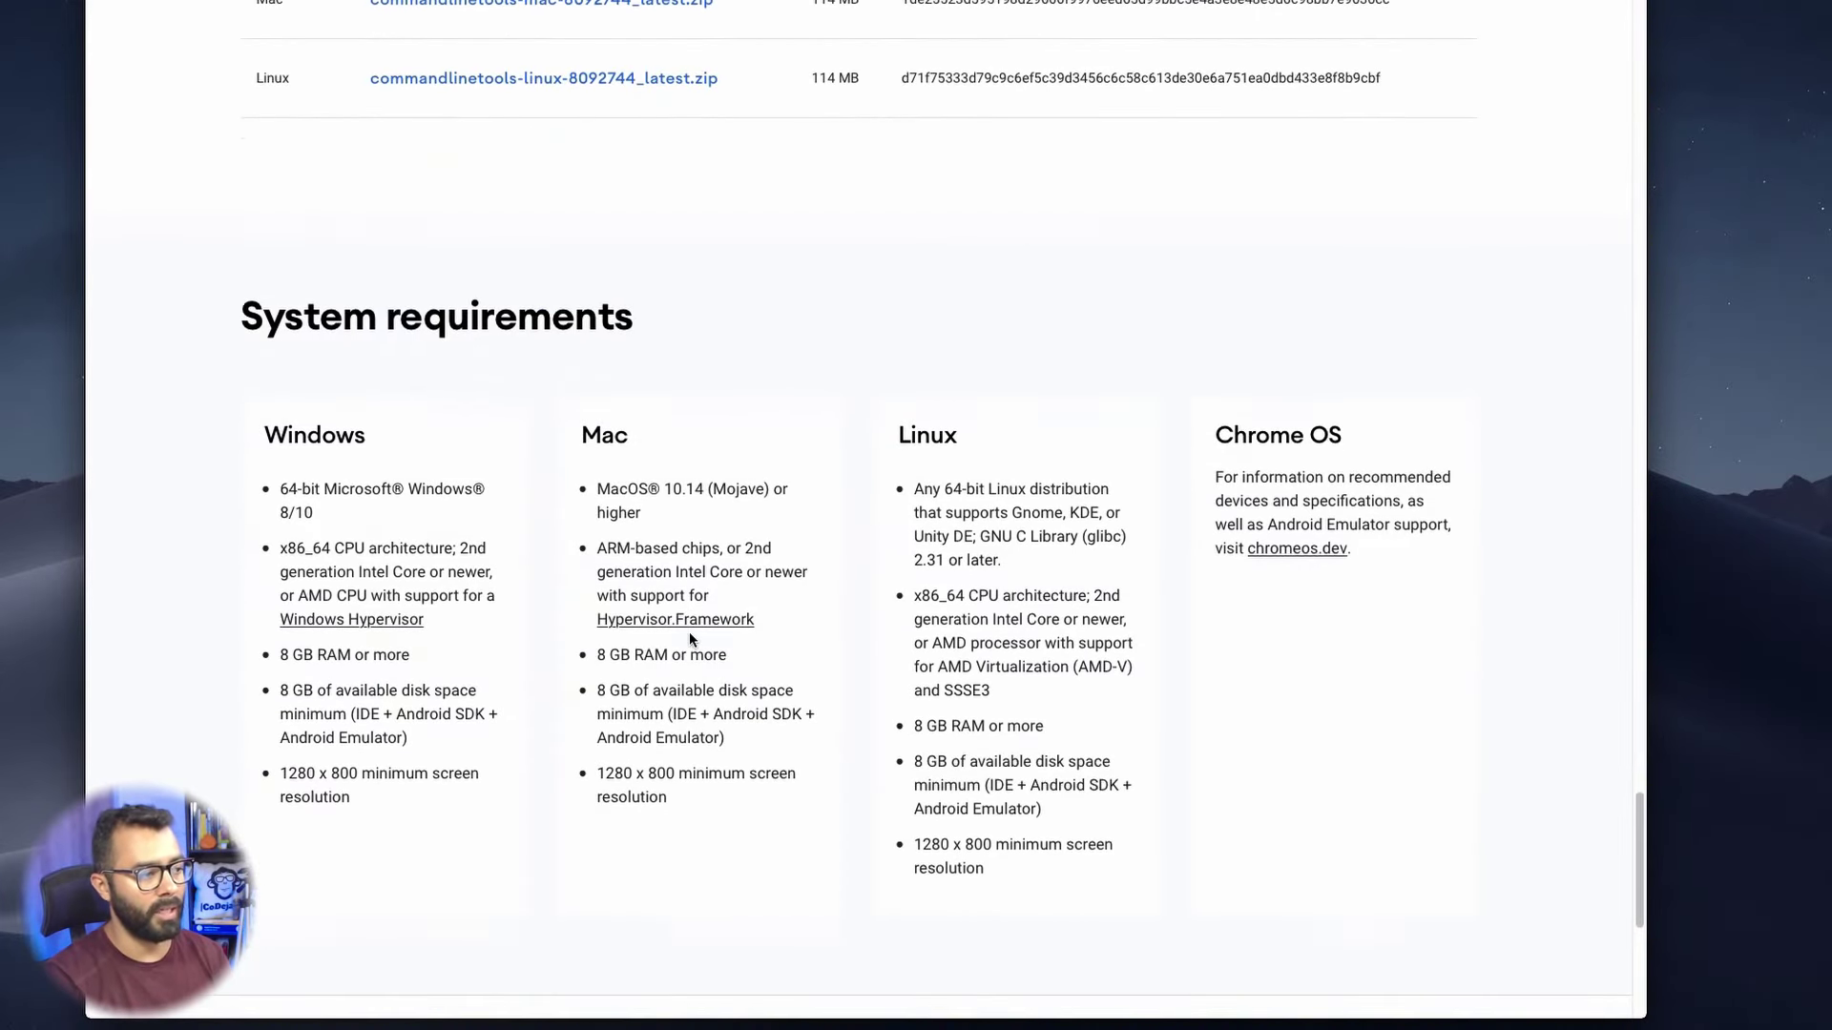
scroll(693, 638, "down", 3)
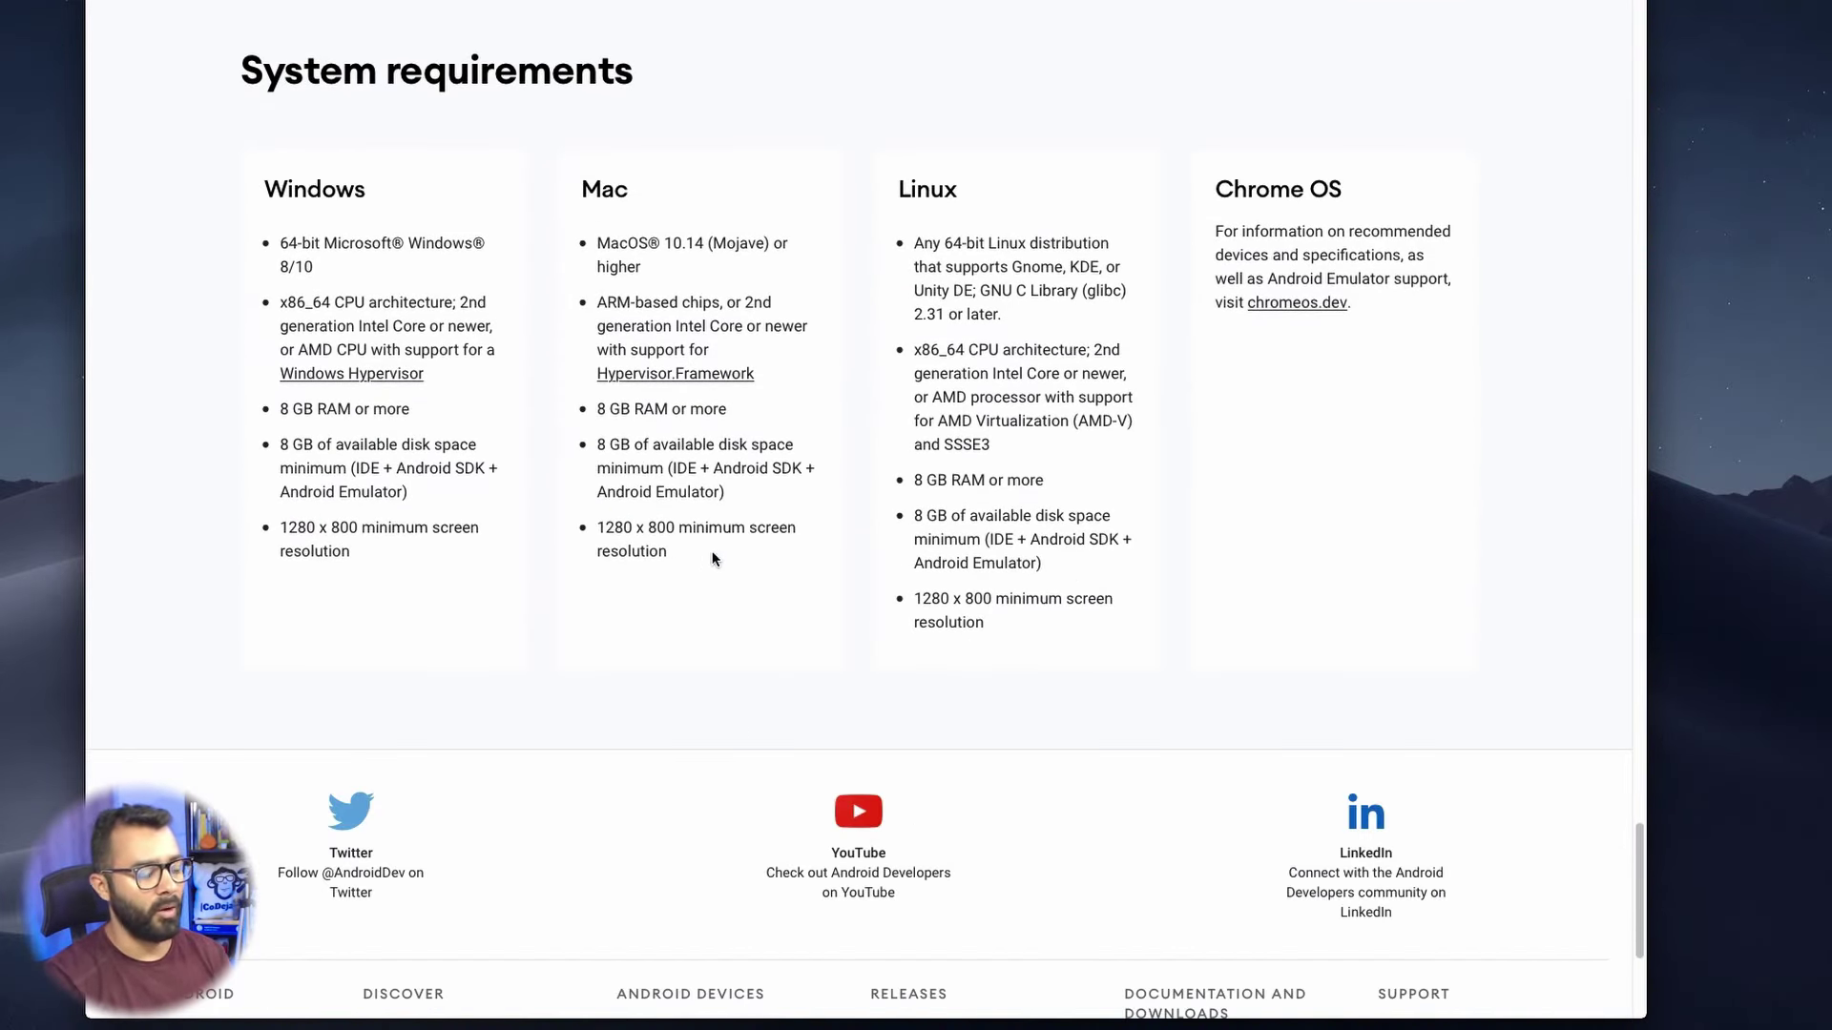
left_click_drag(703, 559, 595, 241)
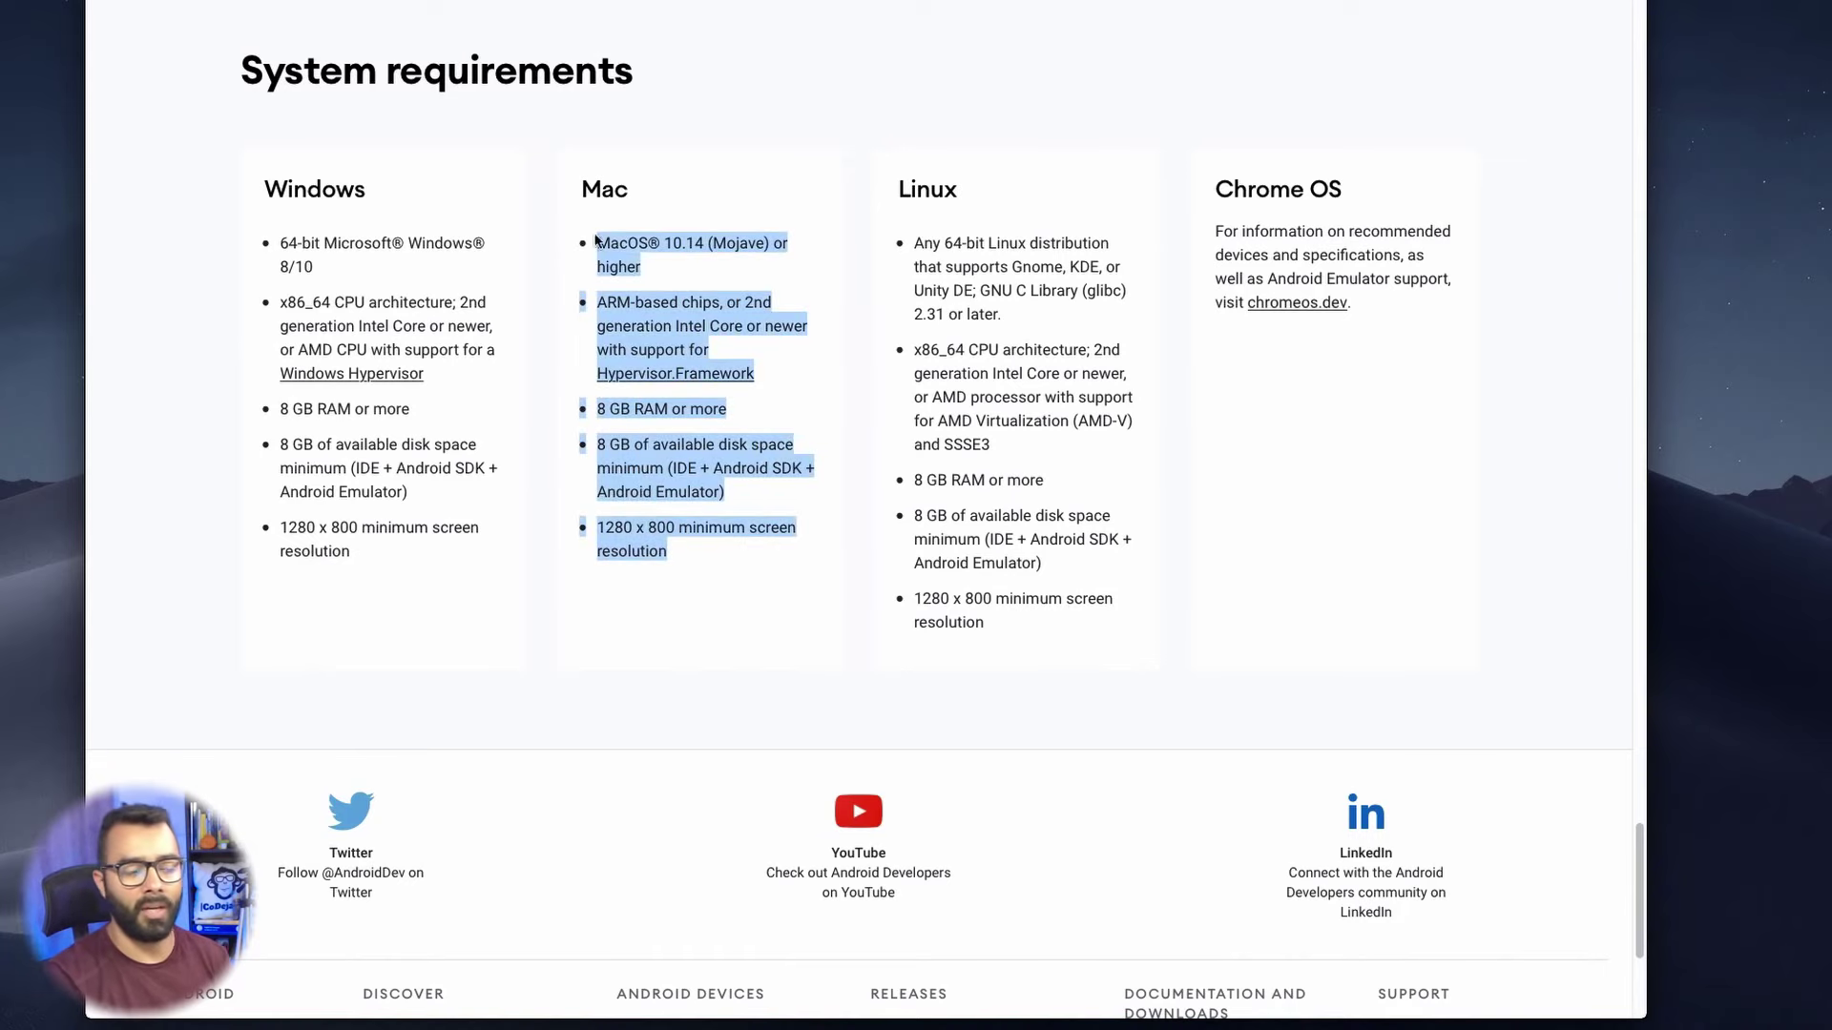
left_click(717, 537)
scroll(713, 568, "up", 20)
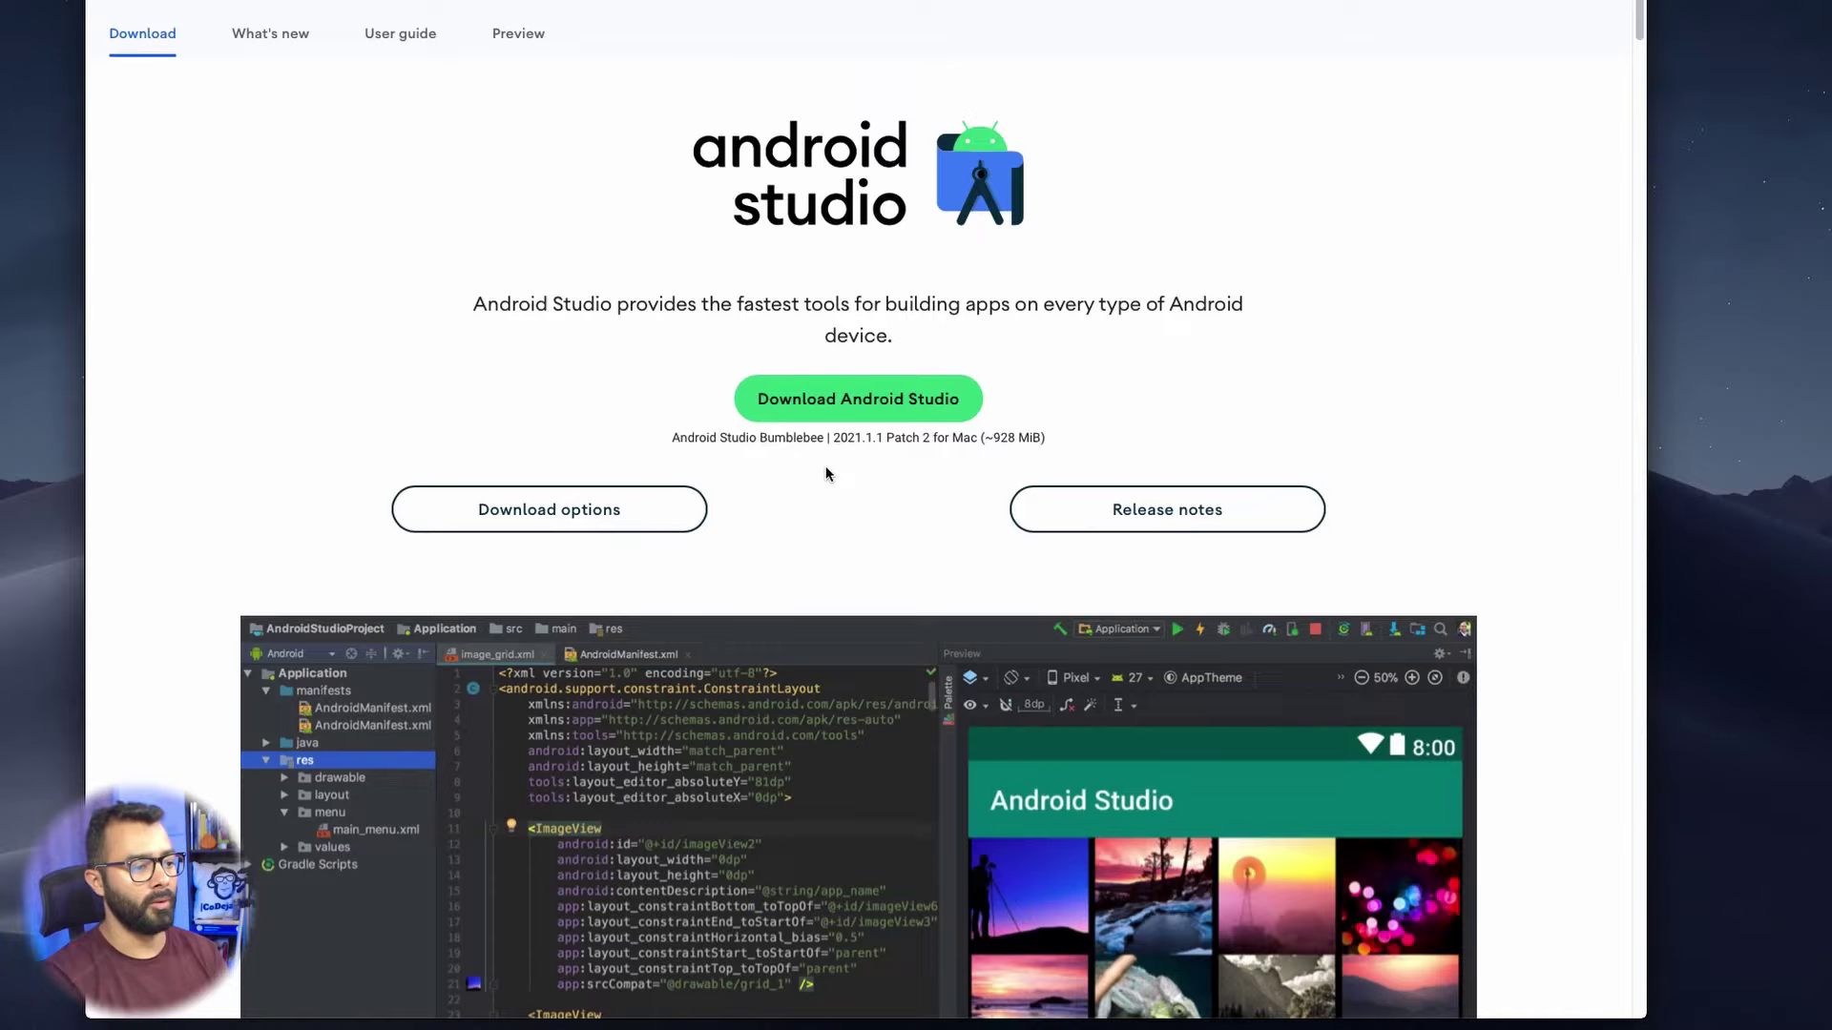
- Accept the Android Studio terms and conditions and download the version for Mac with Intel chip
left_click(857, 410)
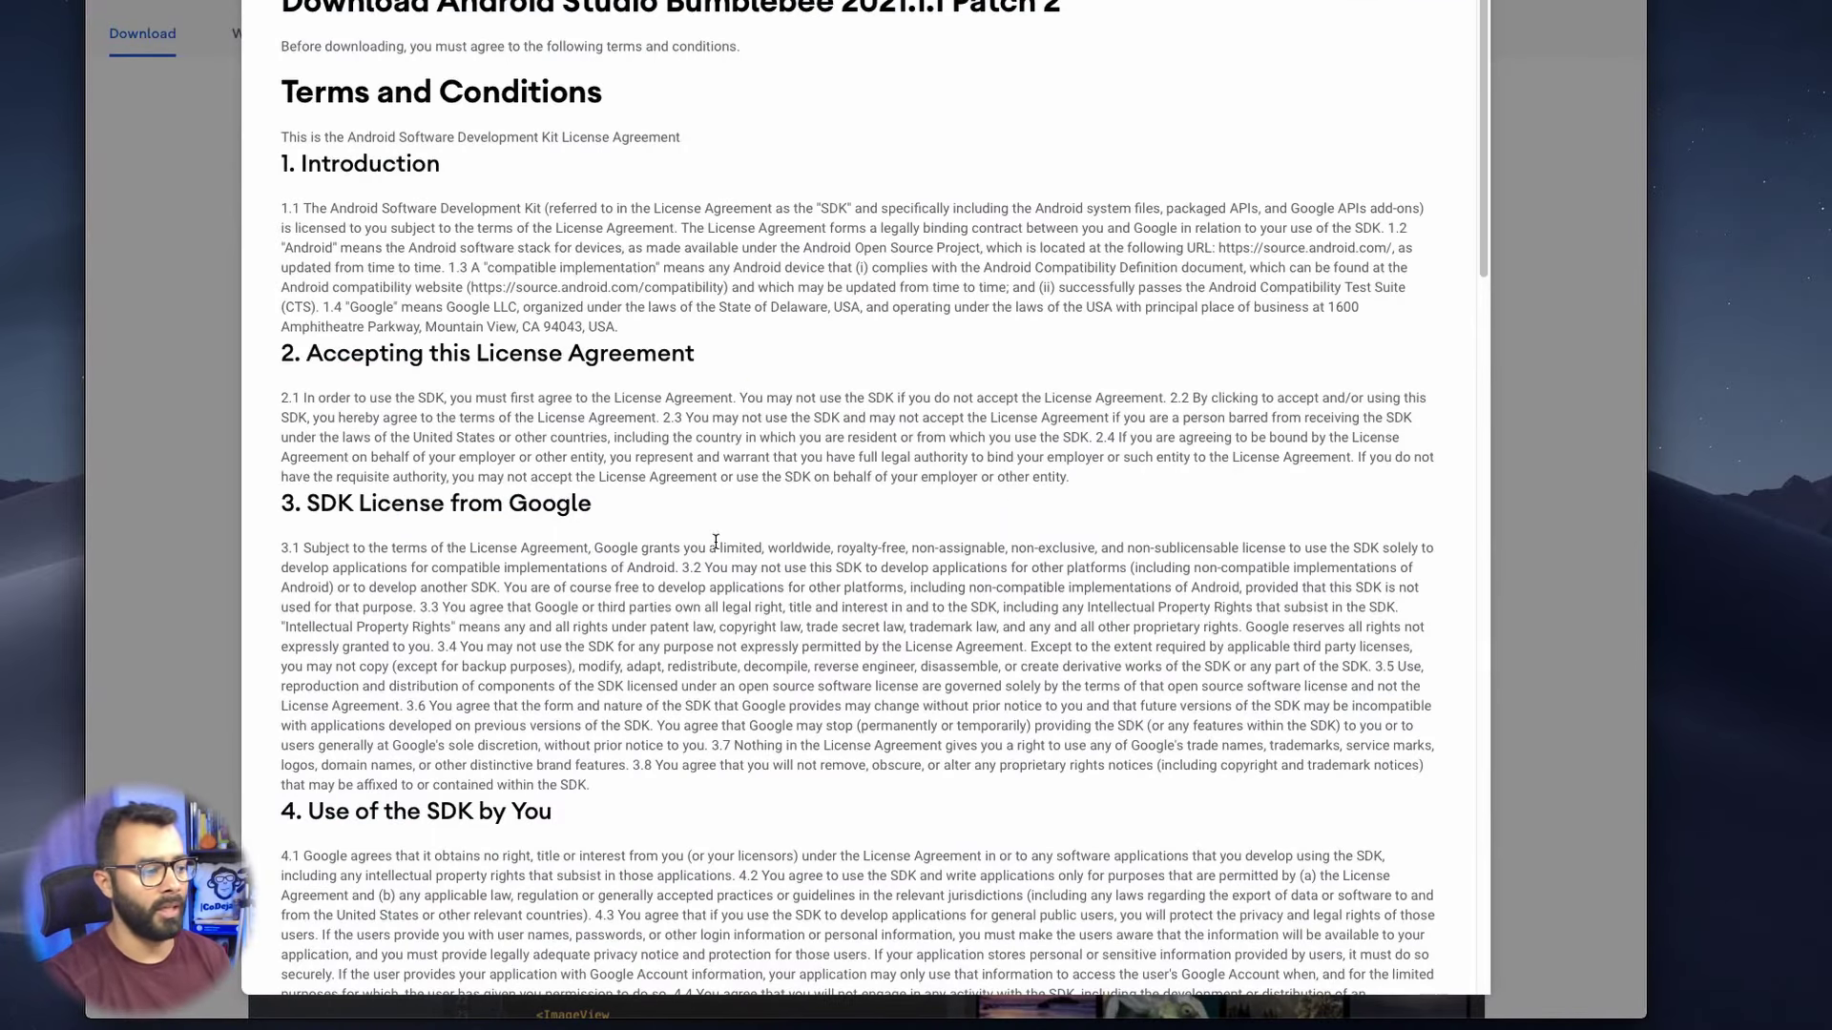
scroll(715, 541, "down", 20)
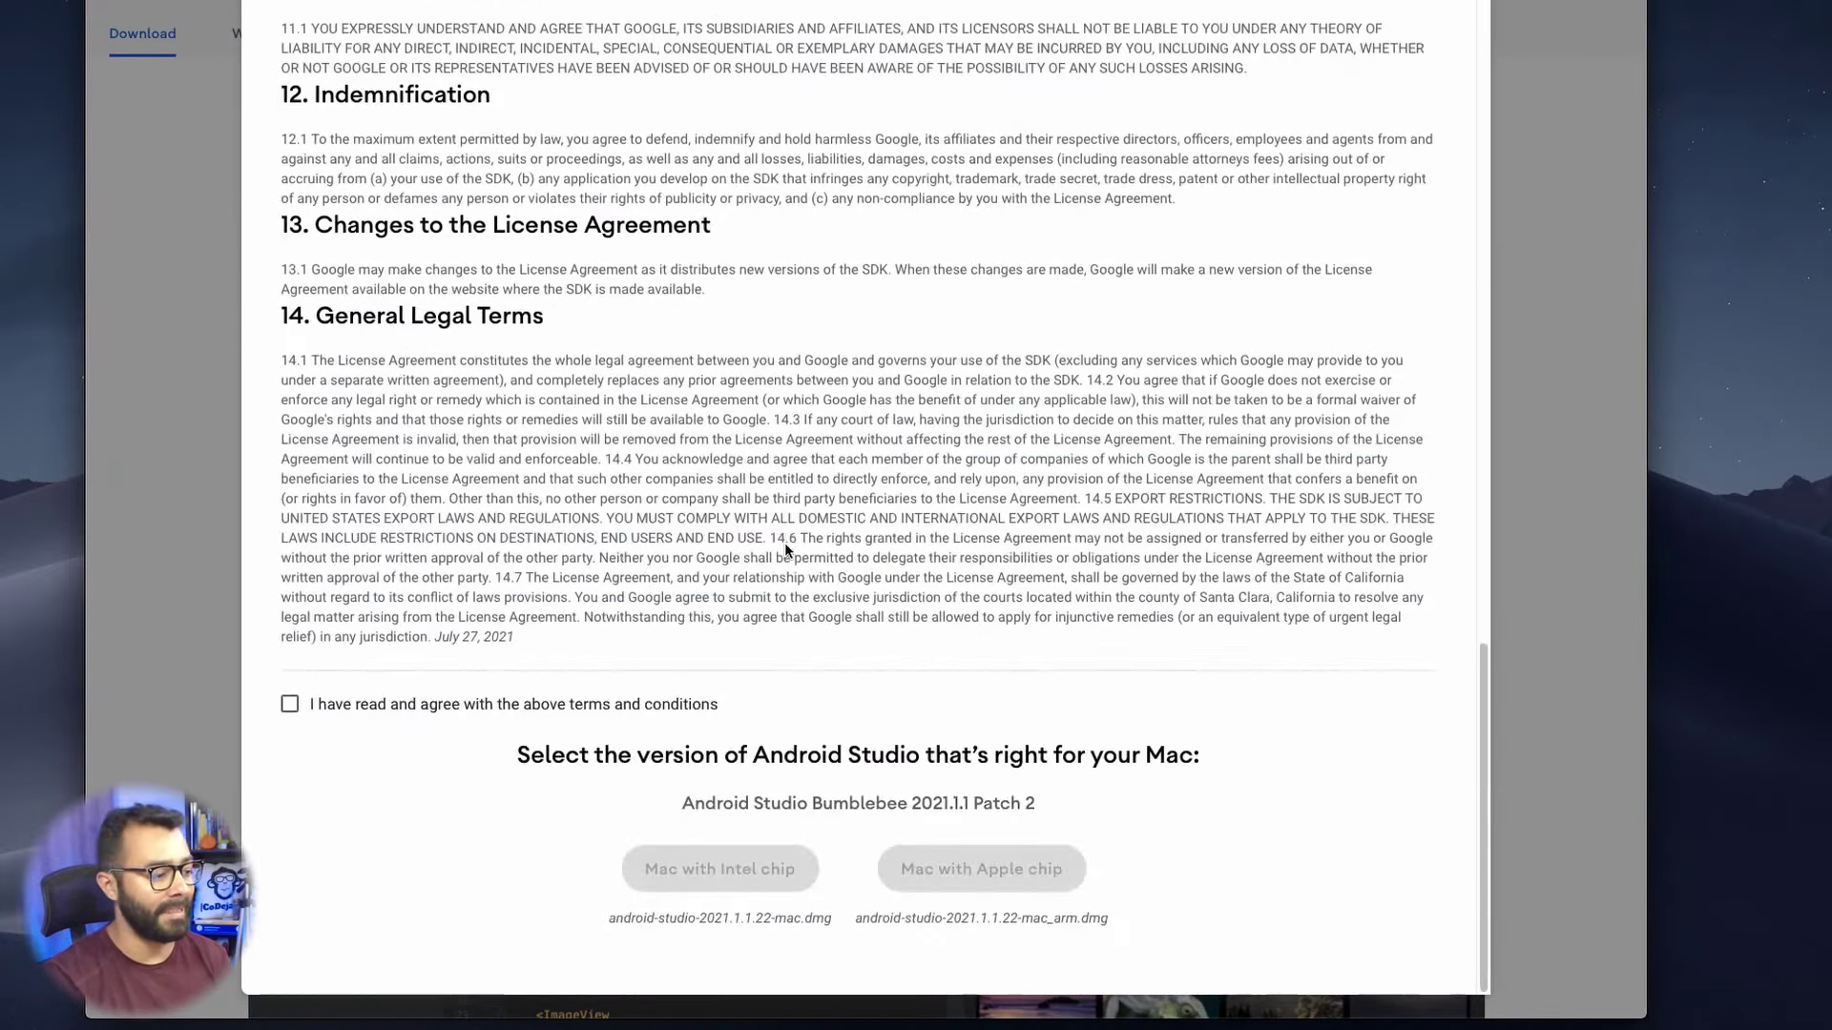
left_click(292, 707)
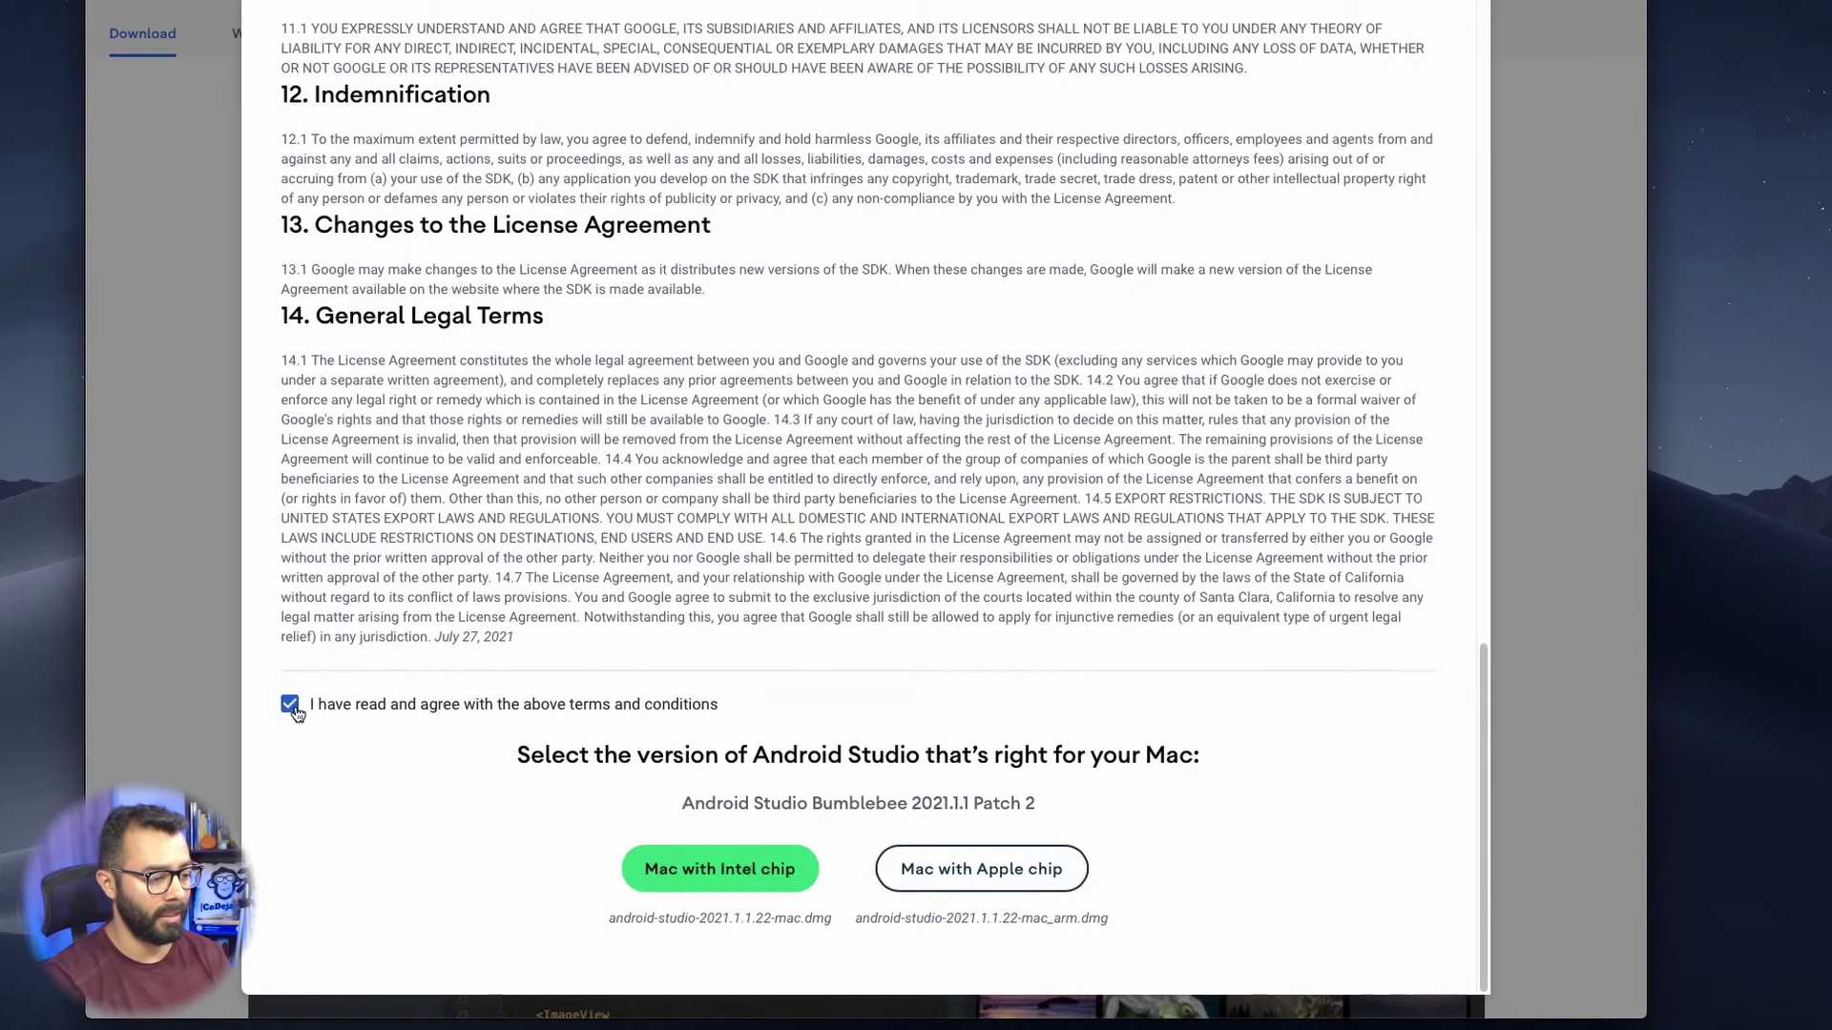
left_click(769, 876)
- Show the downloaded android-studio-2021.1.1.22-mac.dmg in Finder and open the disk image
left_click(1386, 1005)
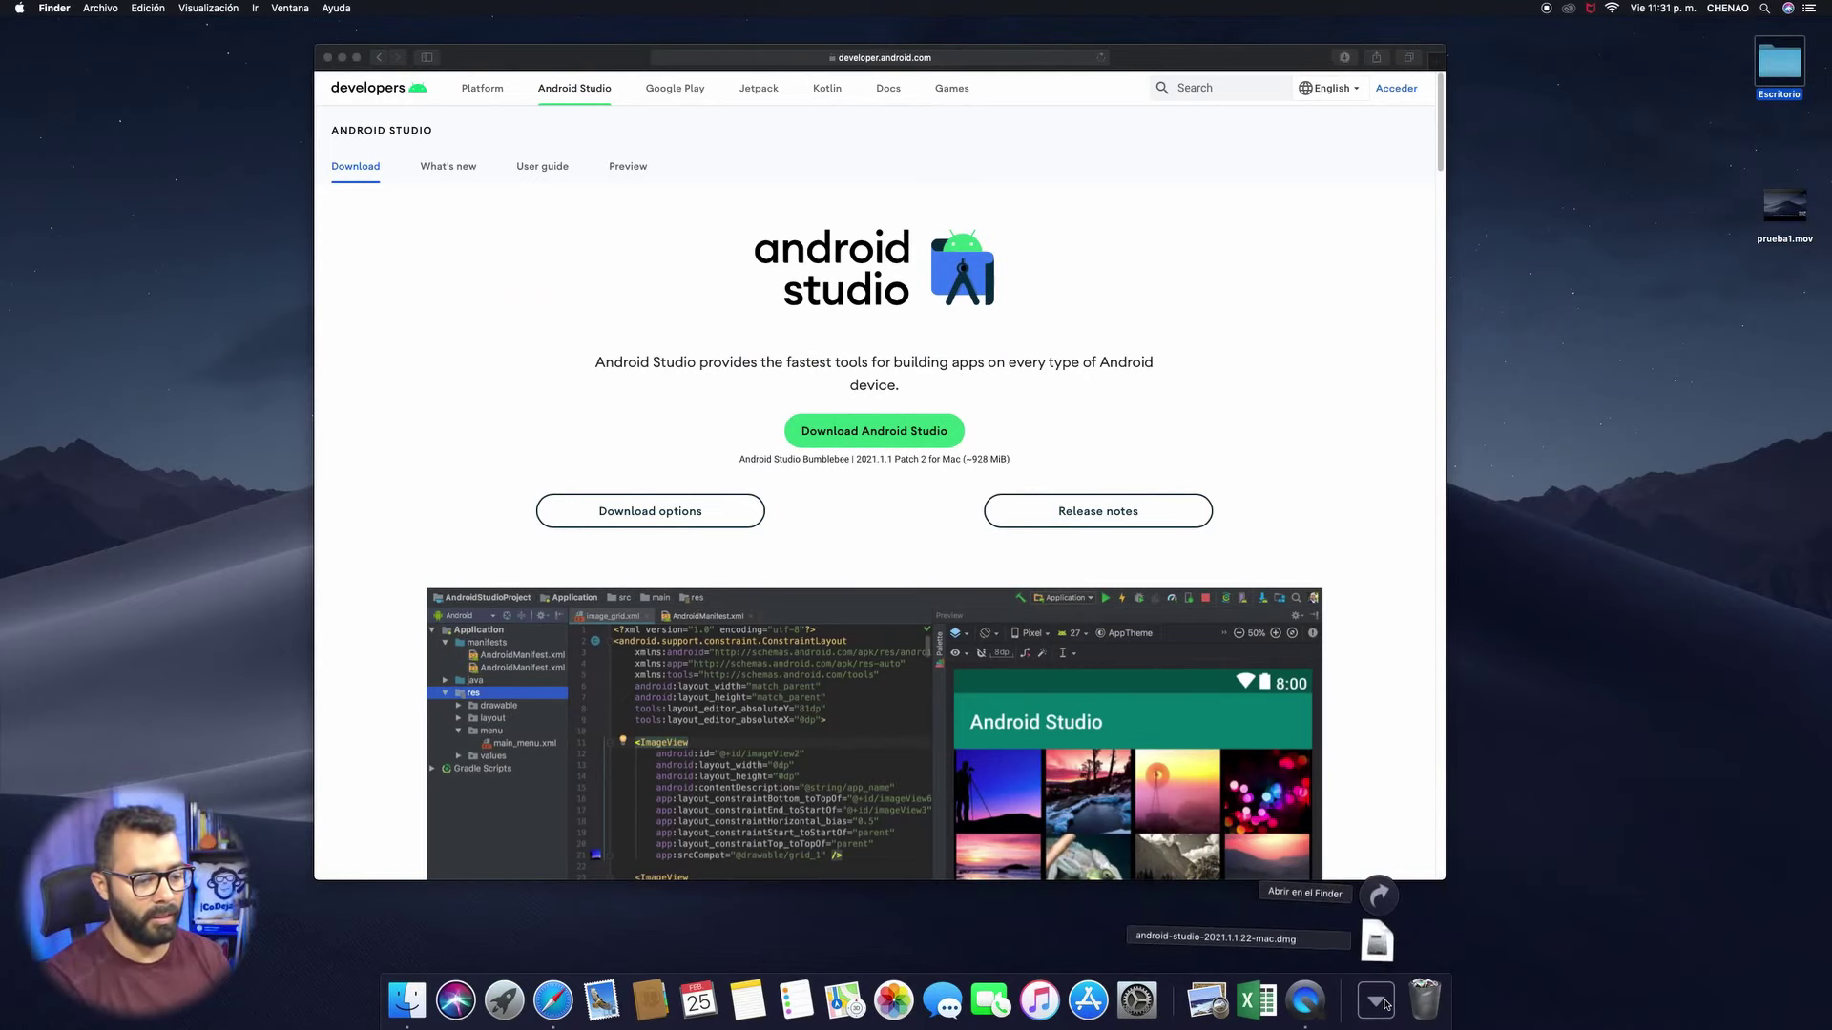
left_click(1377, 897)
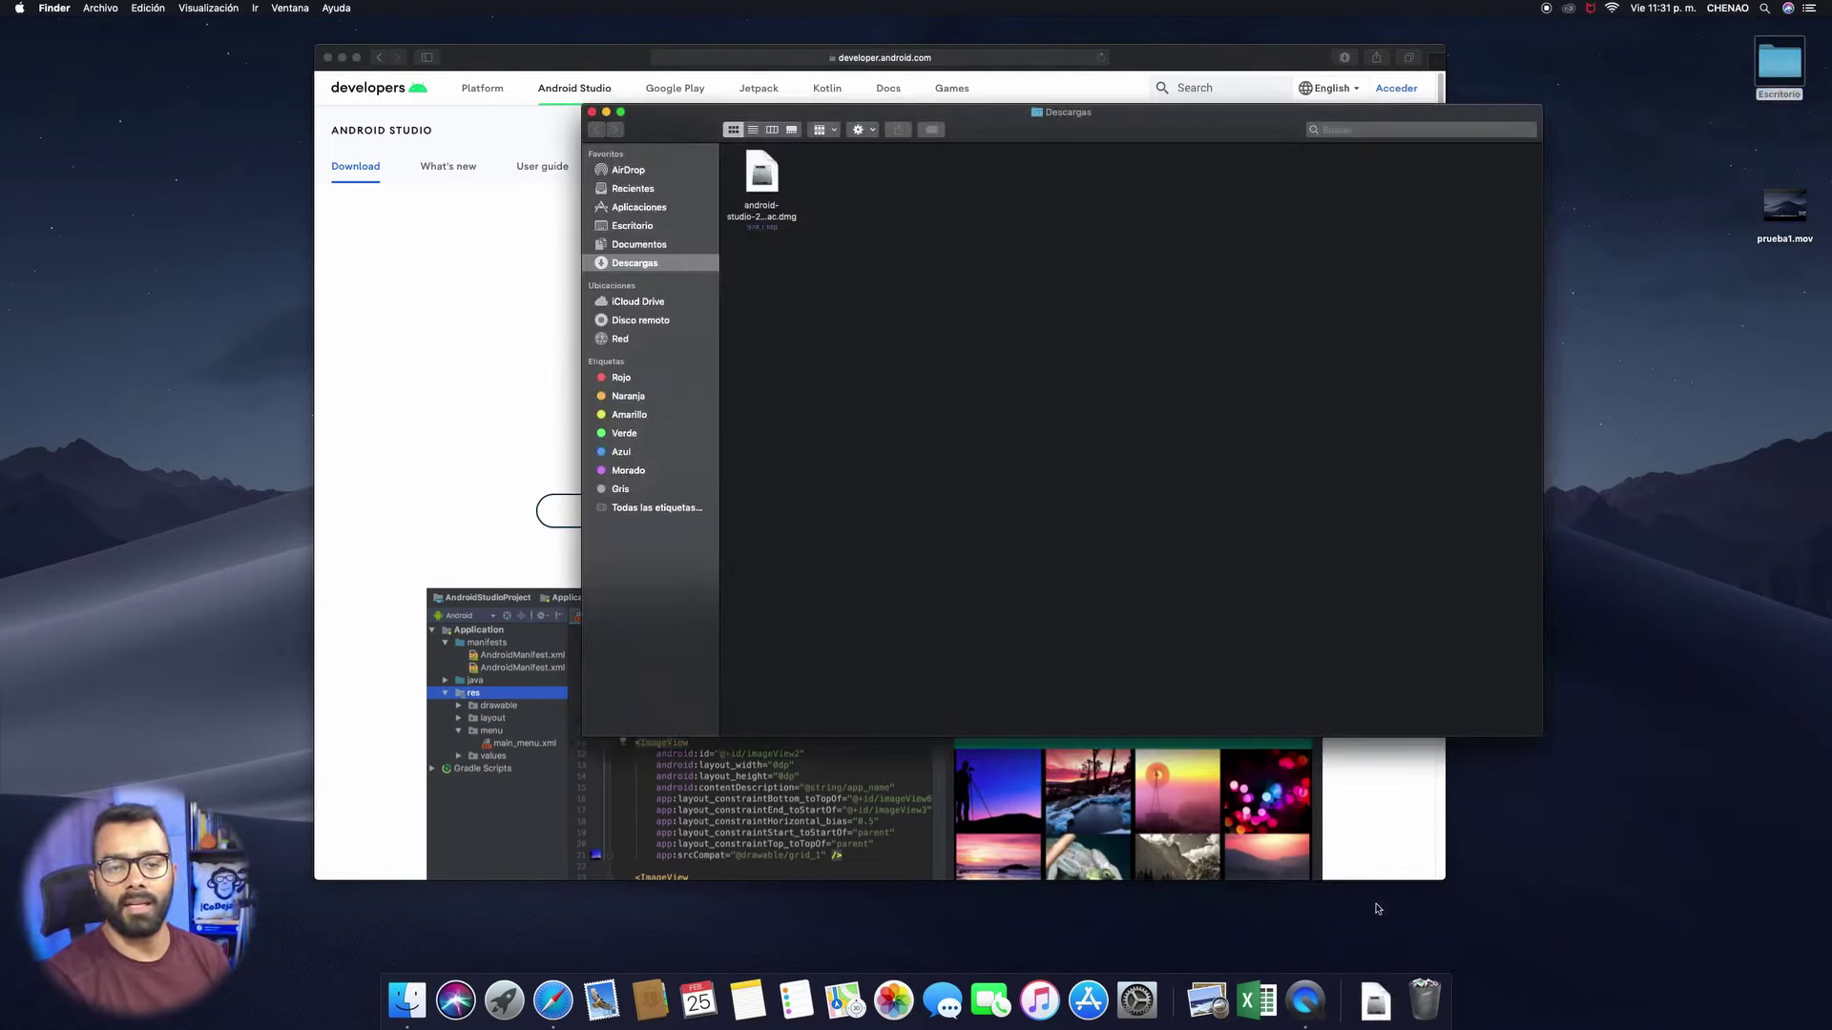
left_click(793, 225)
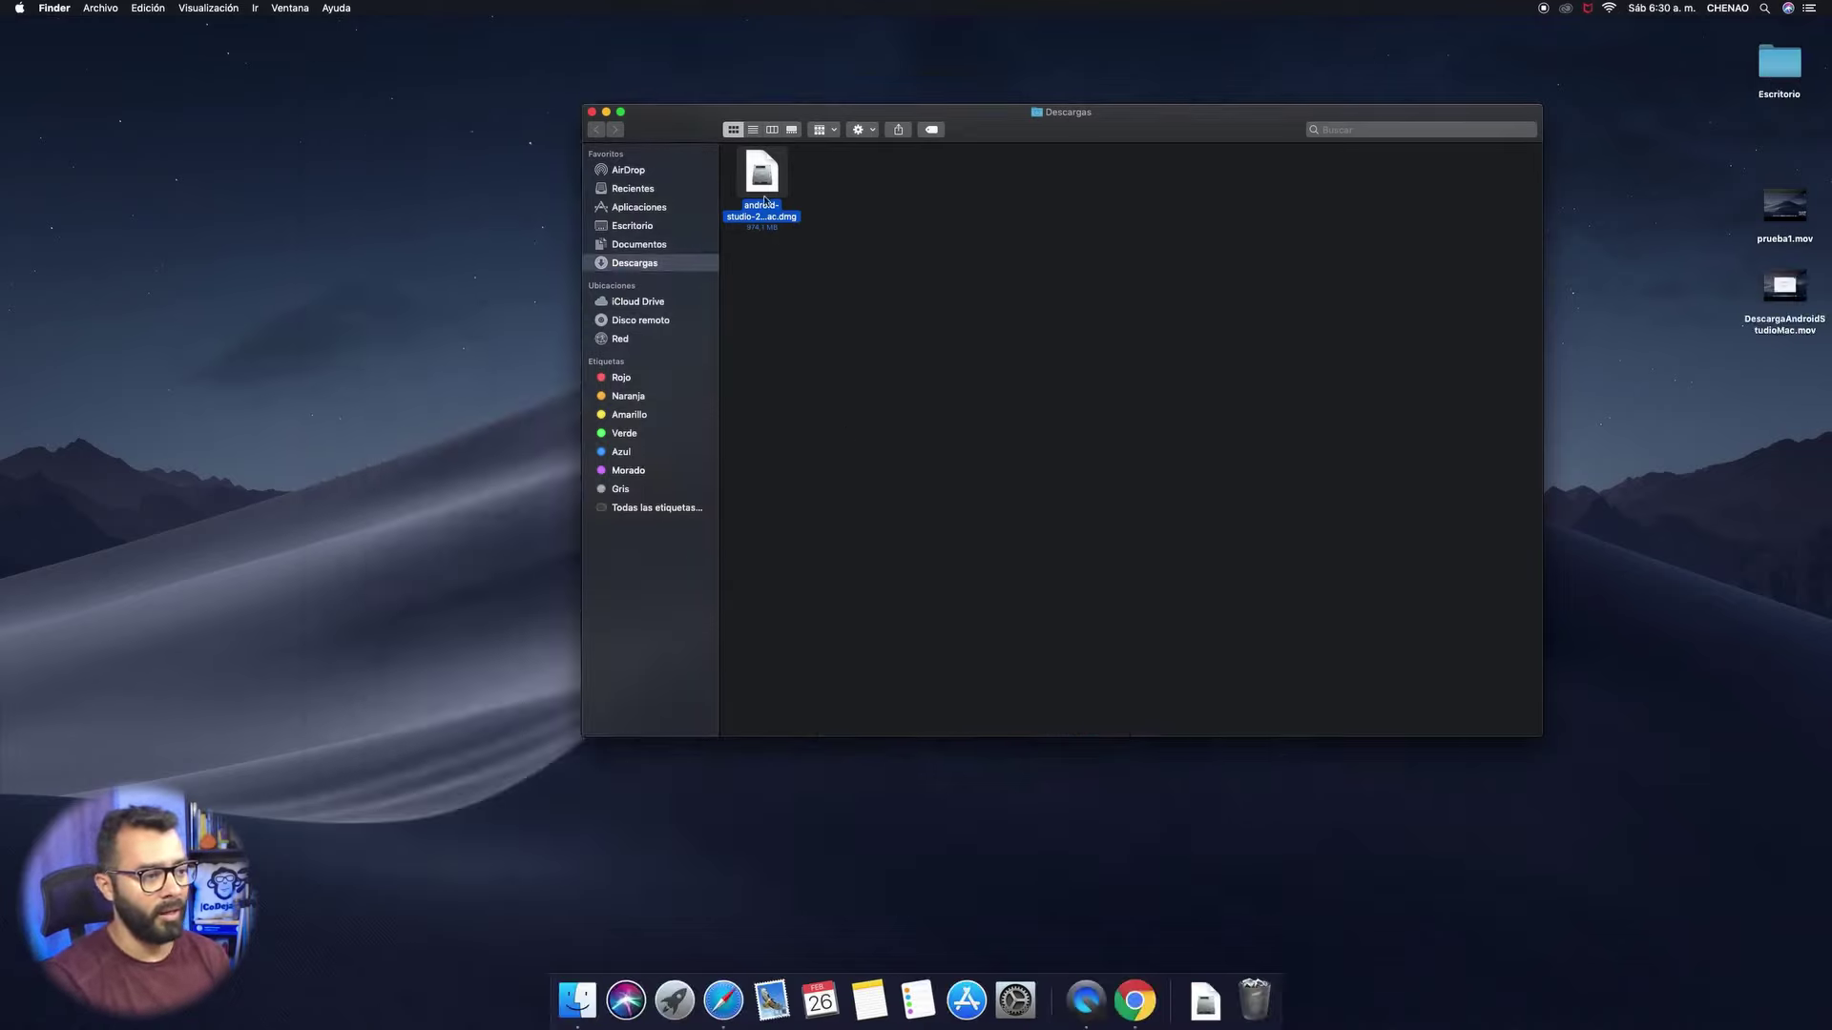
double_click(763, 181)
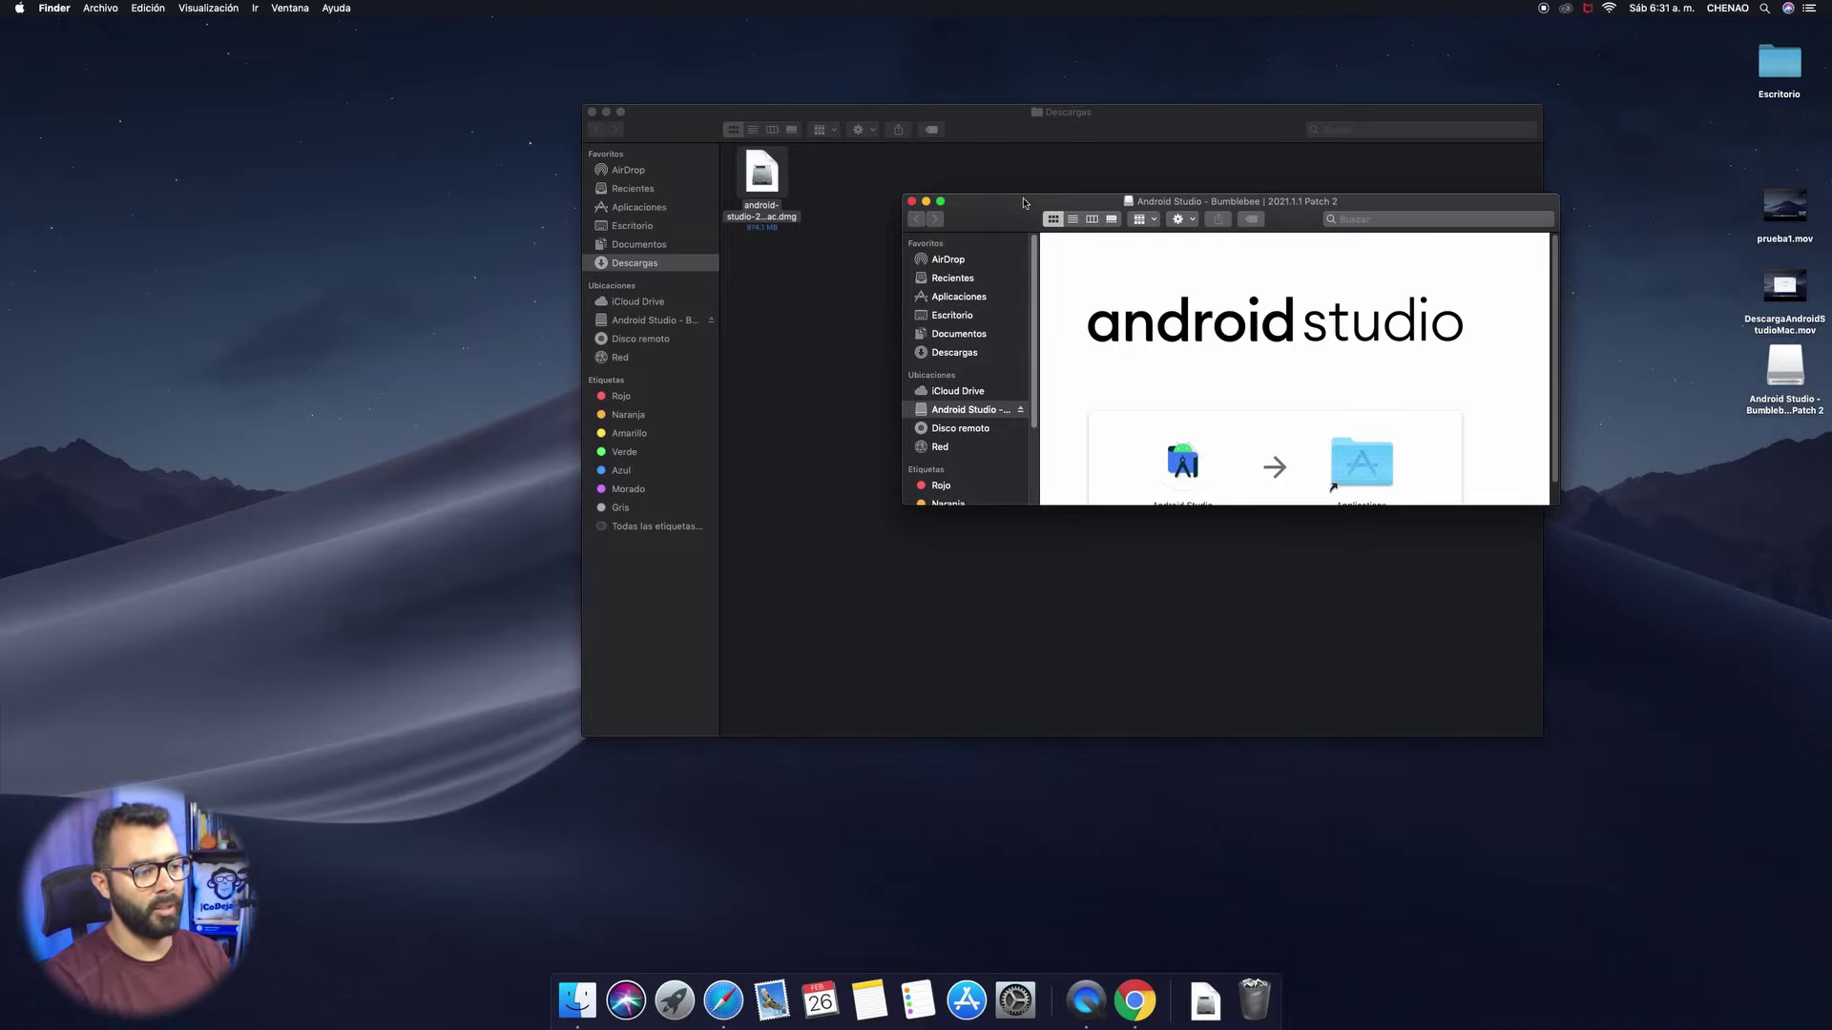
- Reposition and enlarge the disk image window, and copy Android Studio into the Applications folder
left_click_drag(1026, 204, 599, 161)
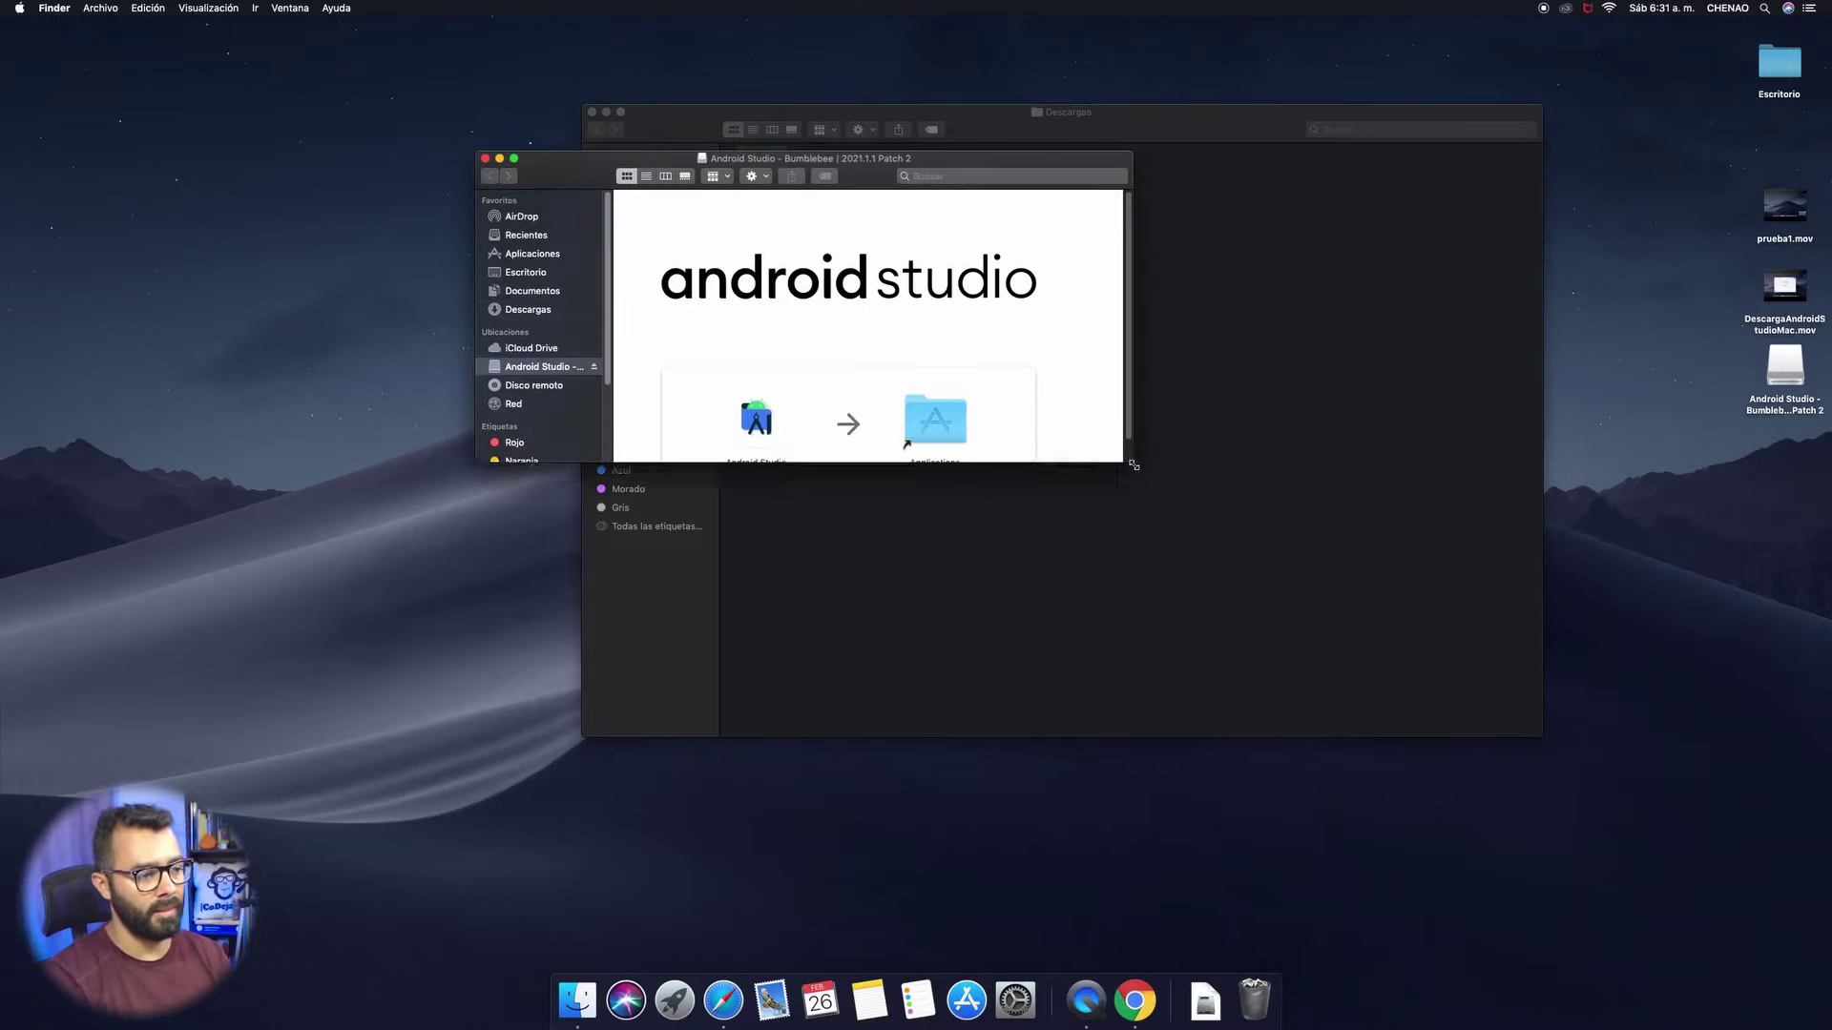
left_click_drag(1133, 465, 1170, 546)
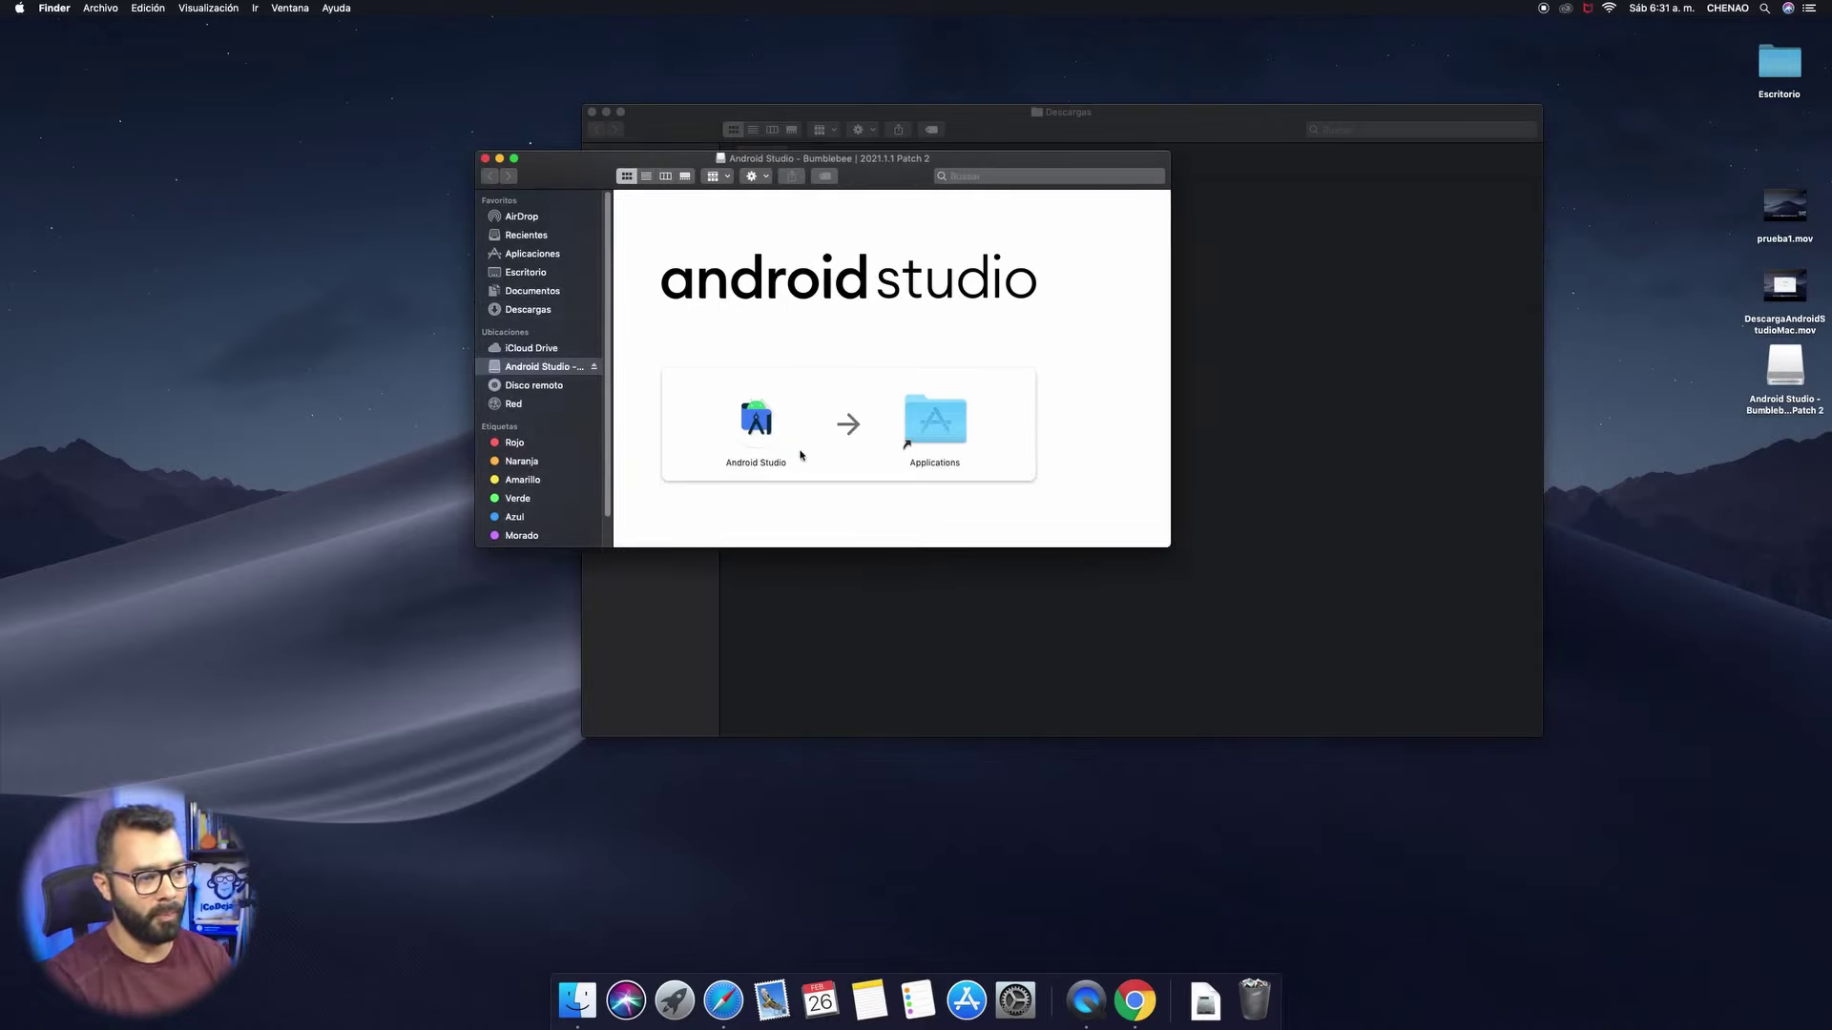
left_click_drag(769, 436, 946, 436)
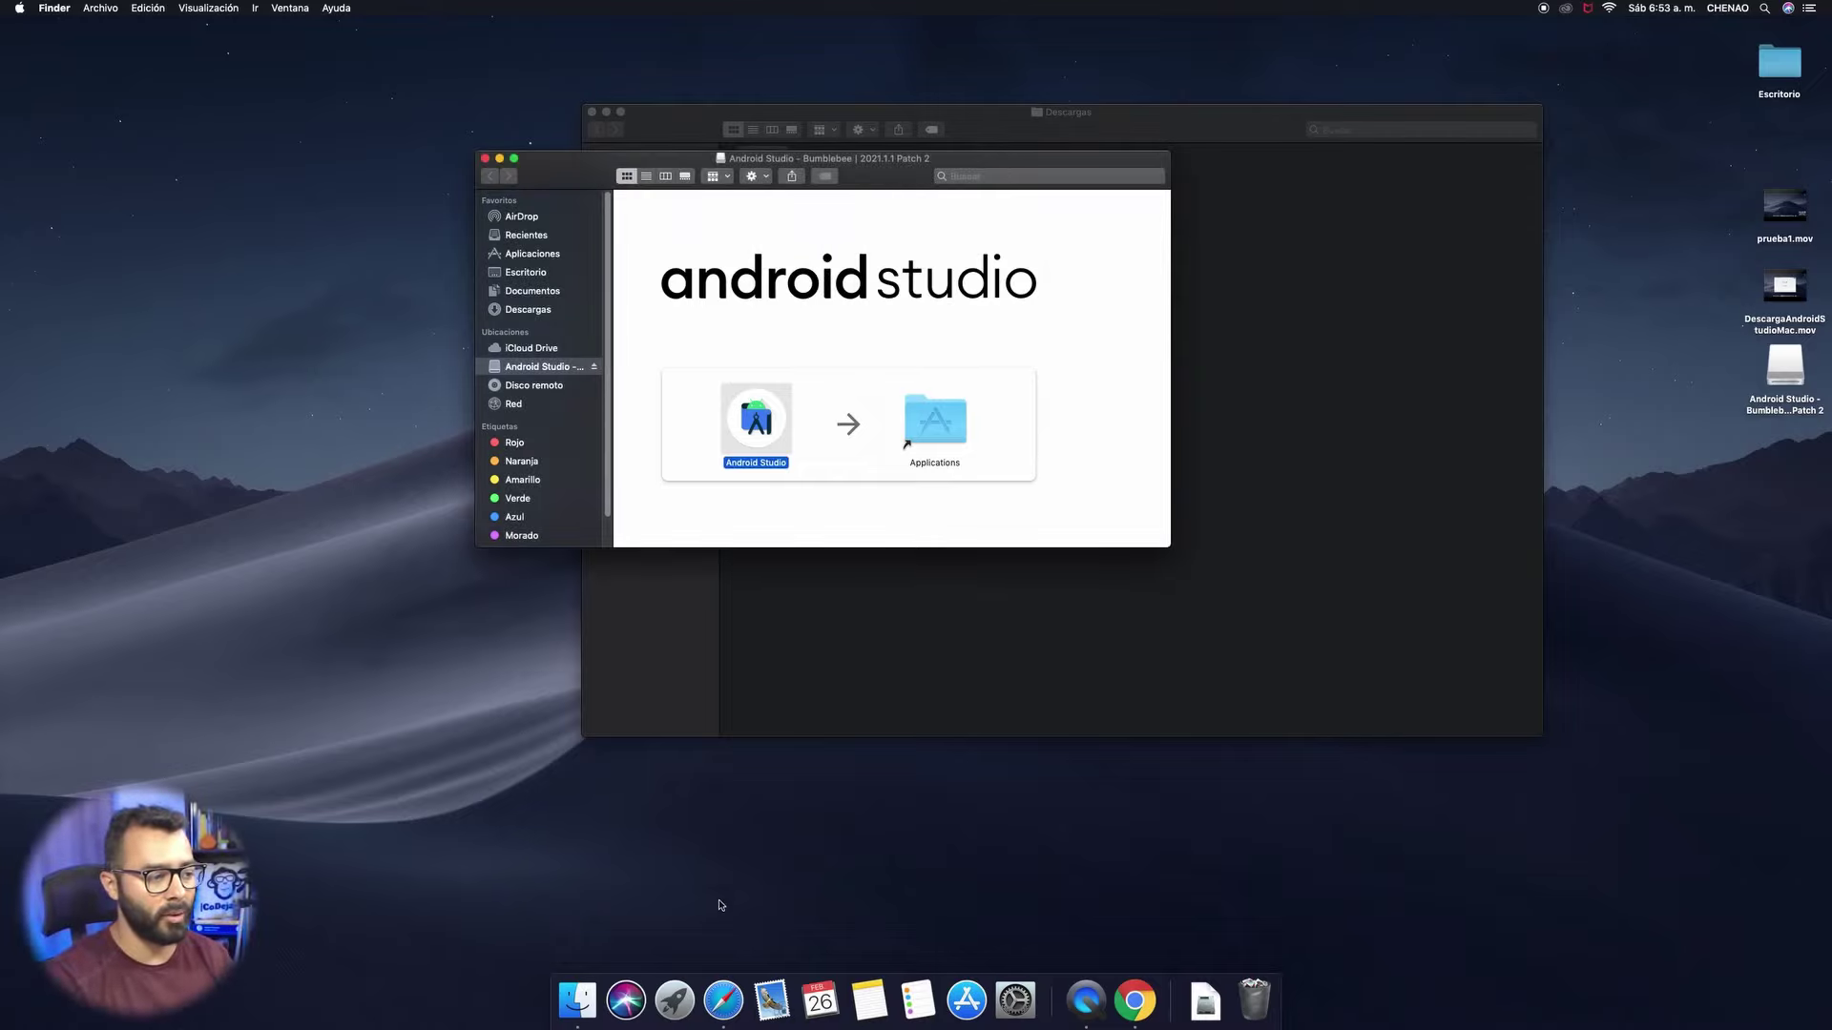
- Find Android Studio in Launchpad, add it to the Dock beside Safari and launch it from there
left_click(676, 995)
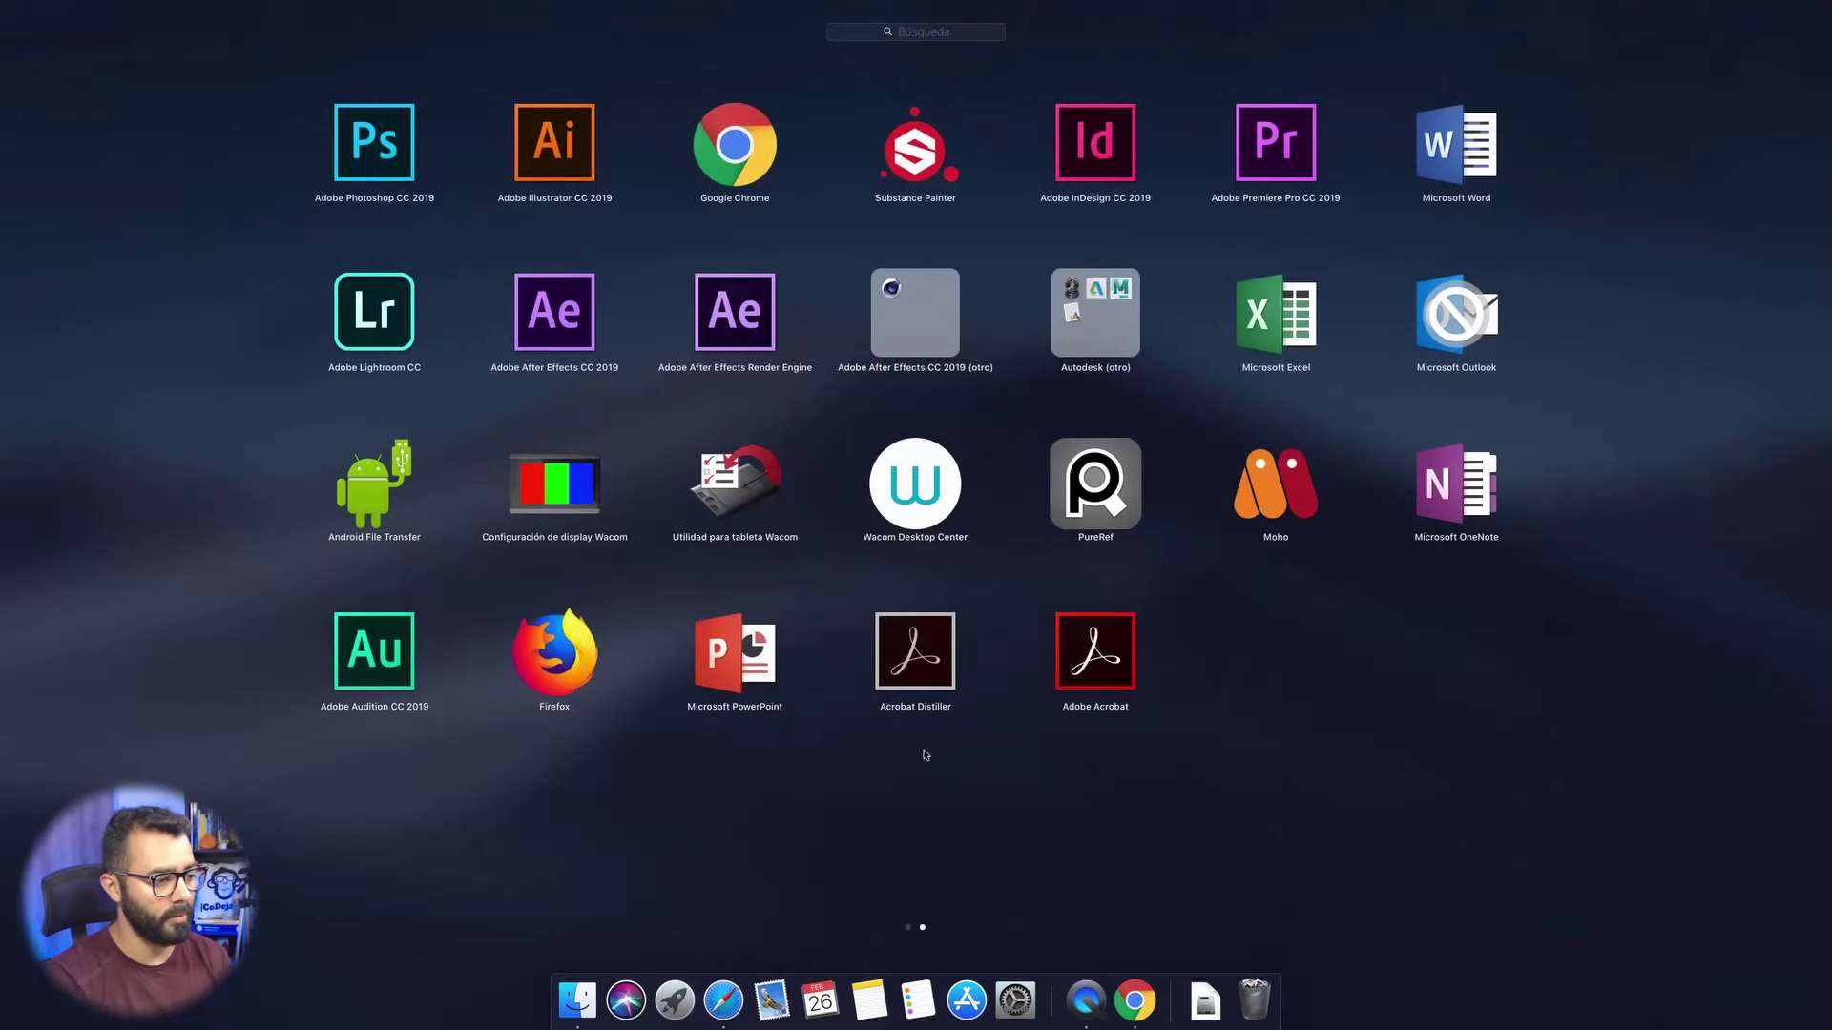
scroll(1059, 704, "left", 2)
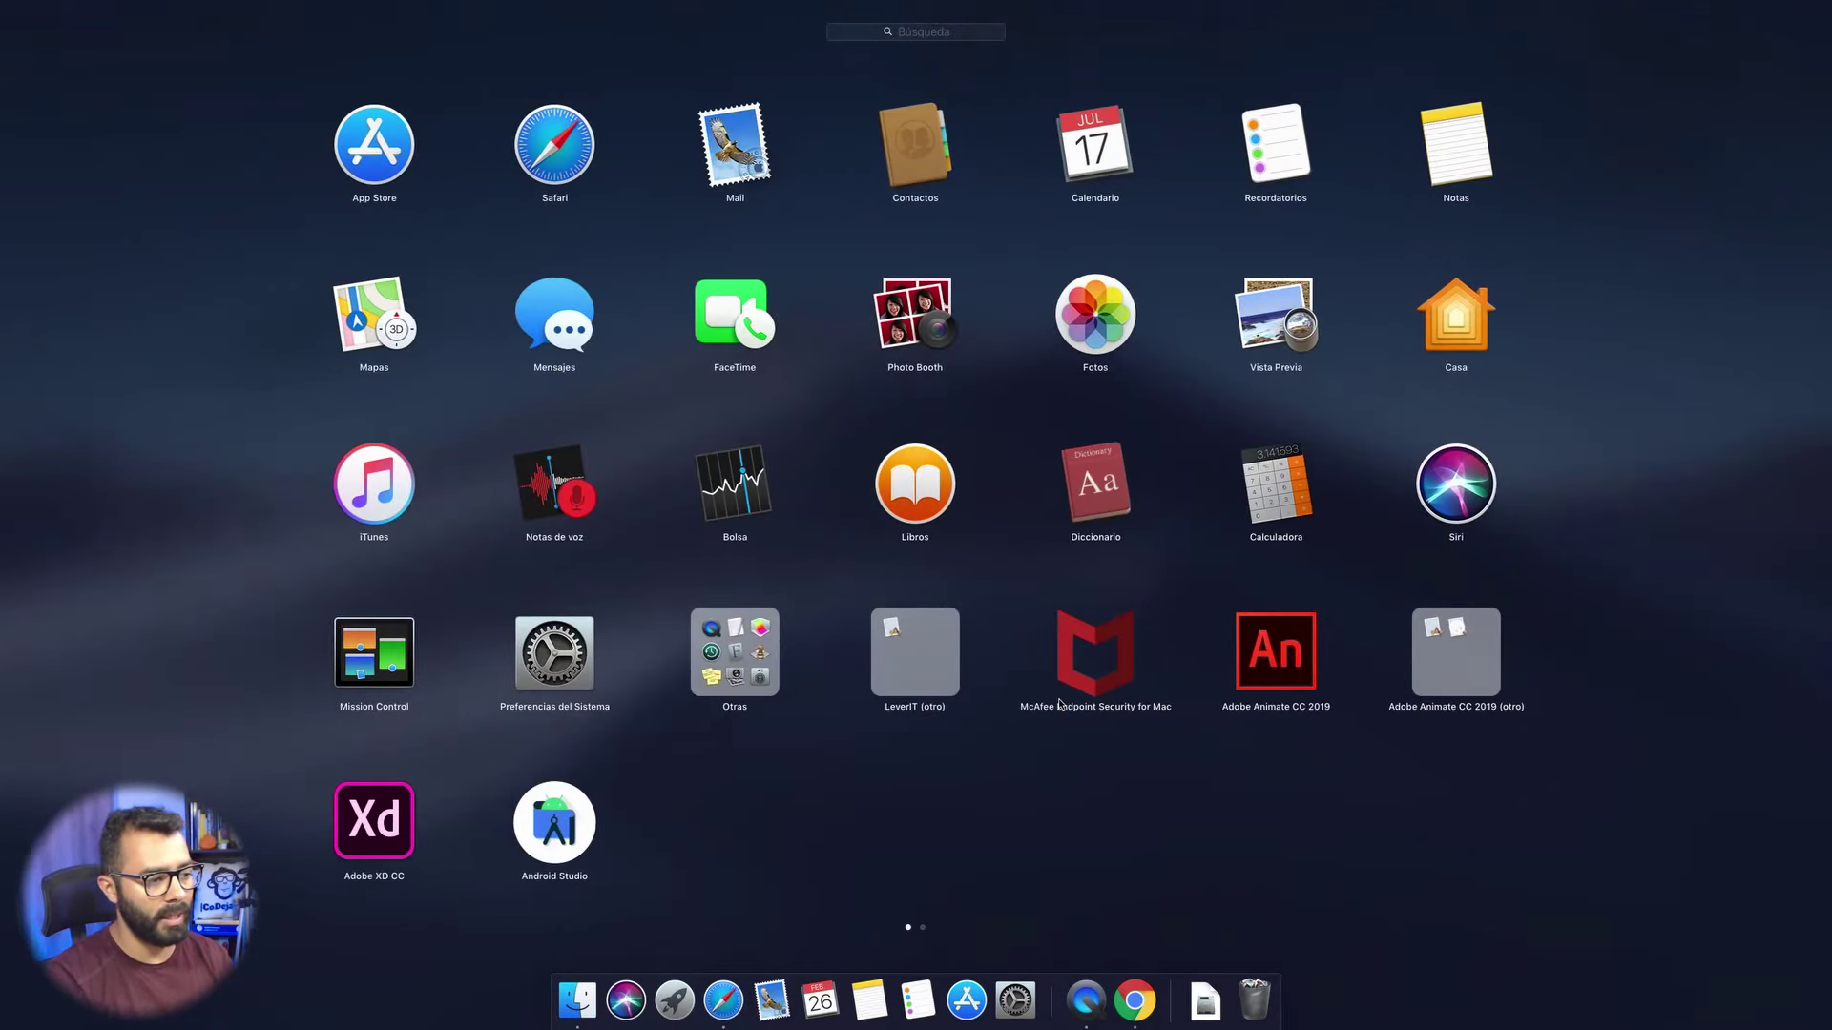
left_click_drag(531, 833, 751, 997)
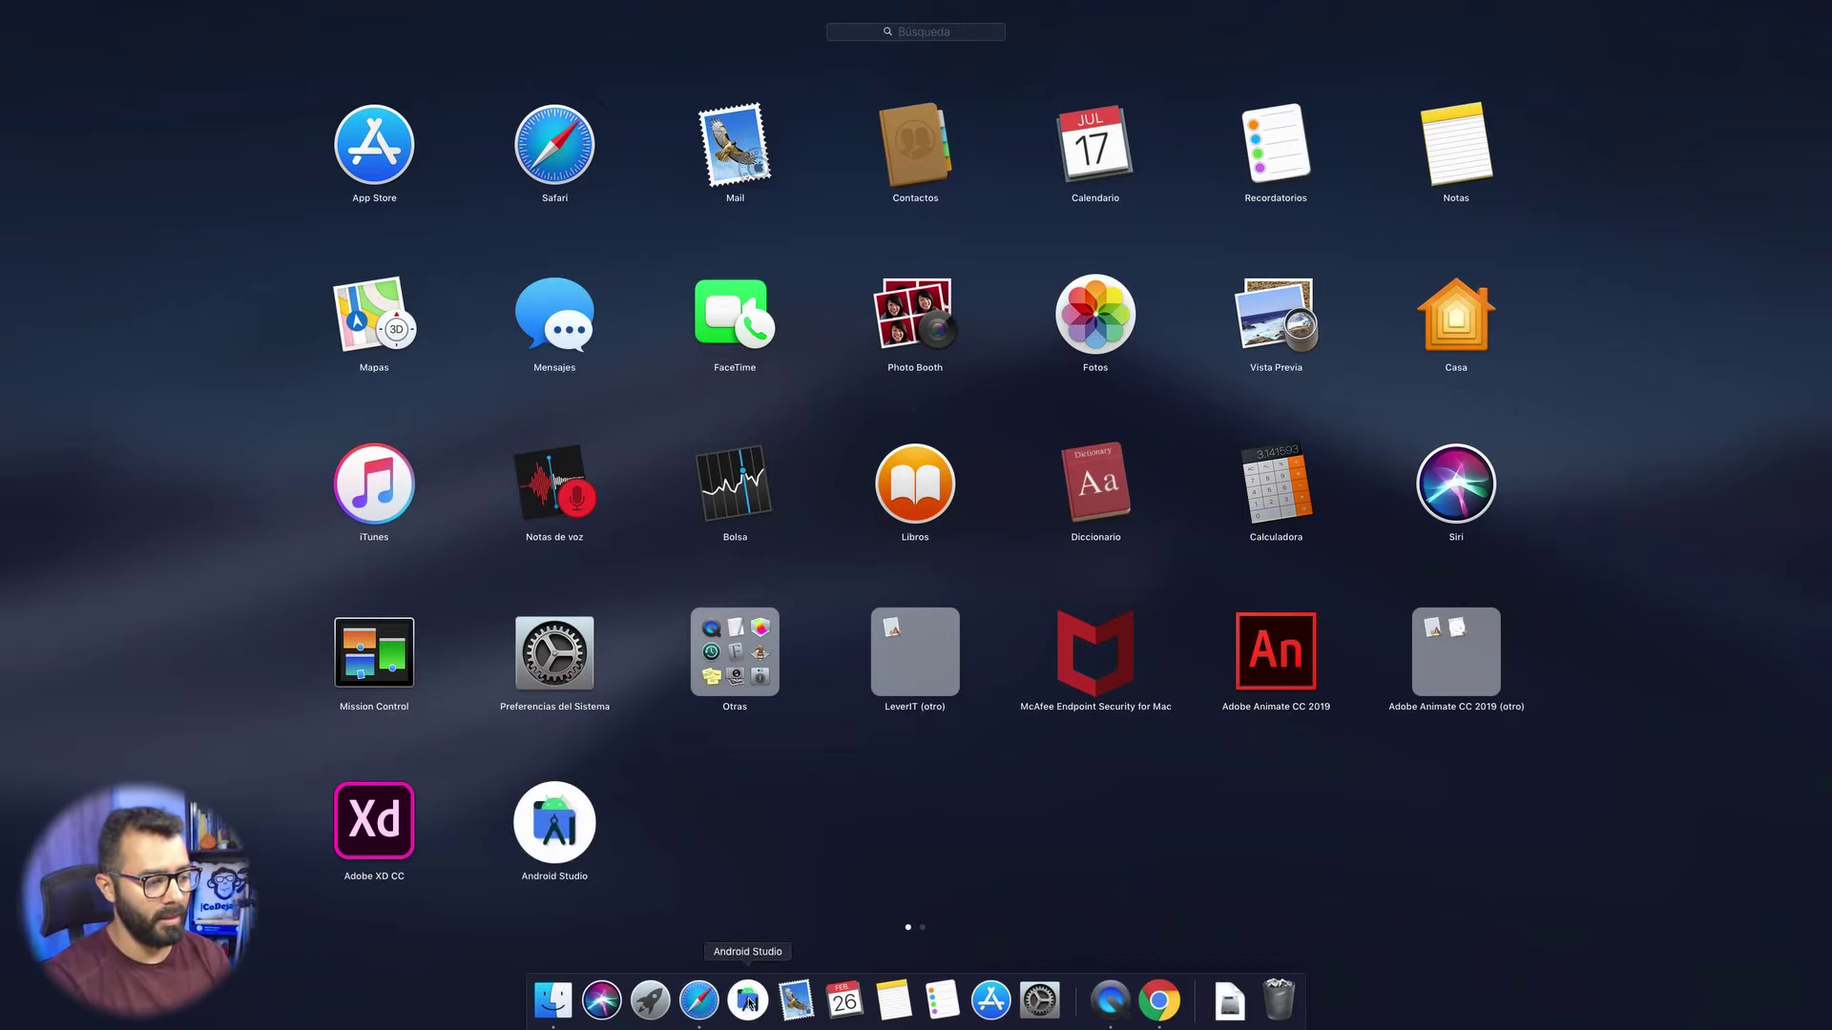
left_click(748, 1000)
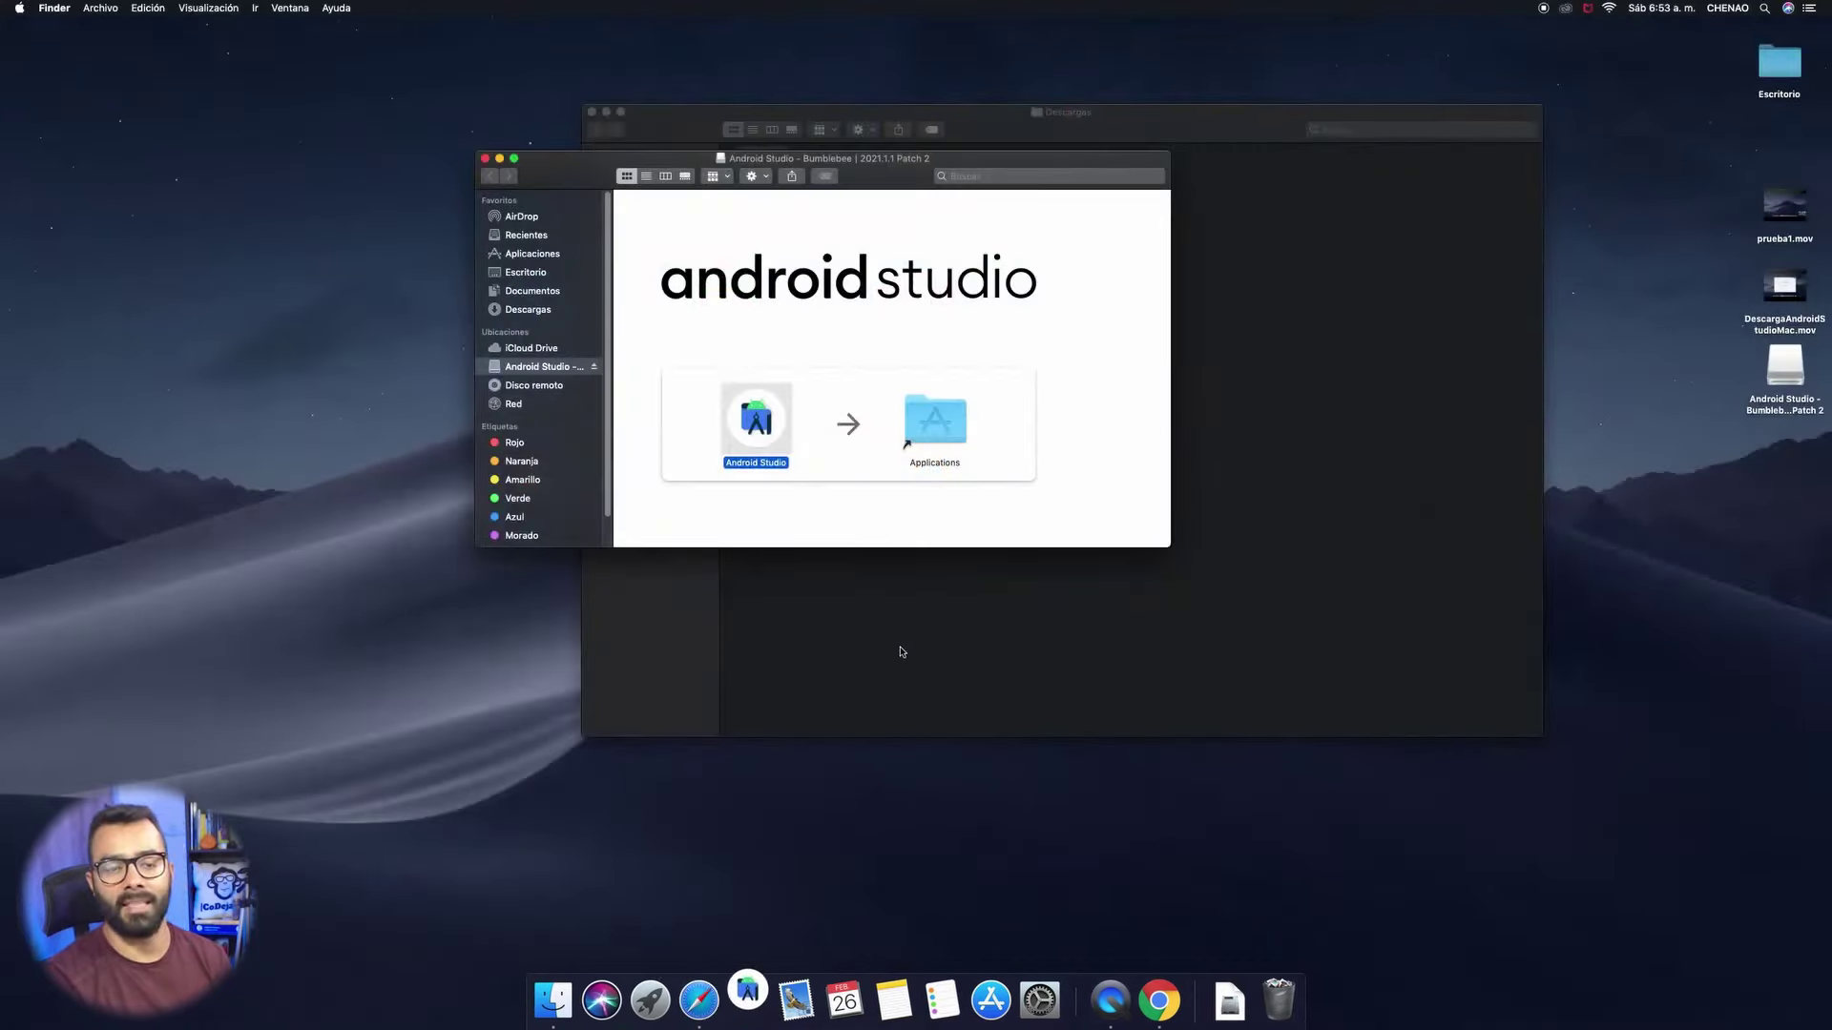
- Close the disk image and Descargas windows, and confirm opening Android Studio as an app downloaded from the Internet
left_click(484, 158)
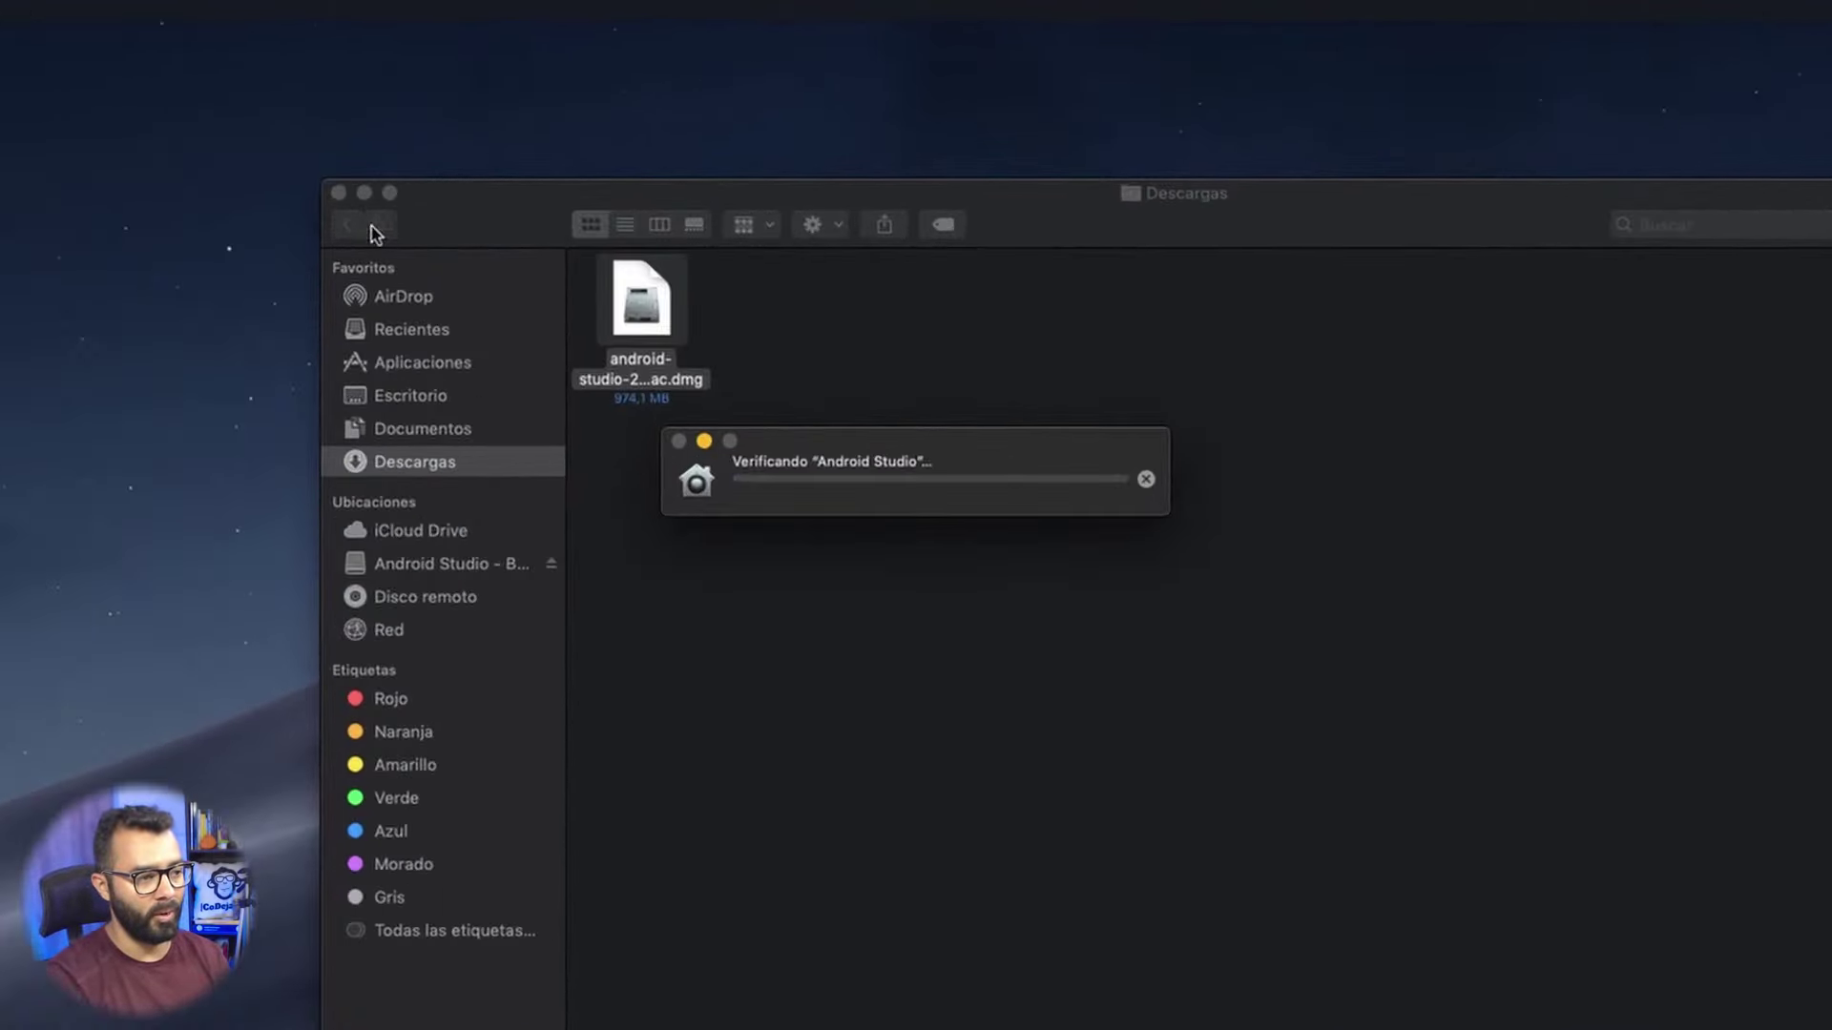
left_click(338, 193)
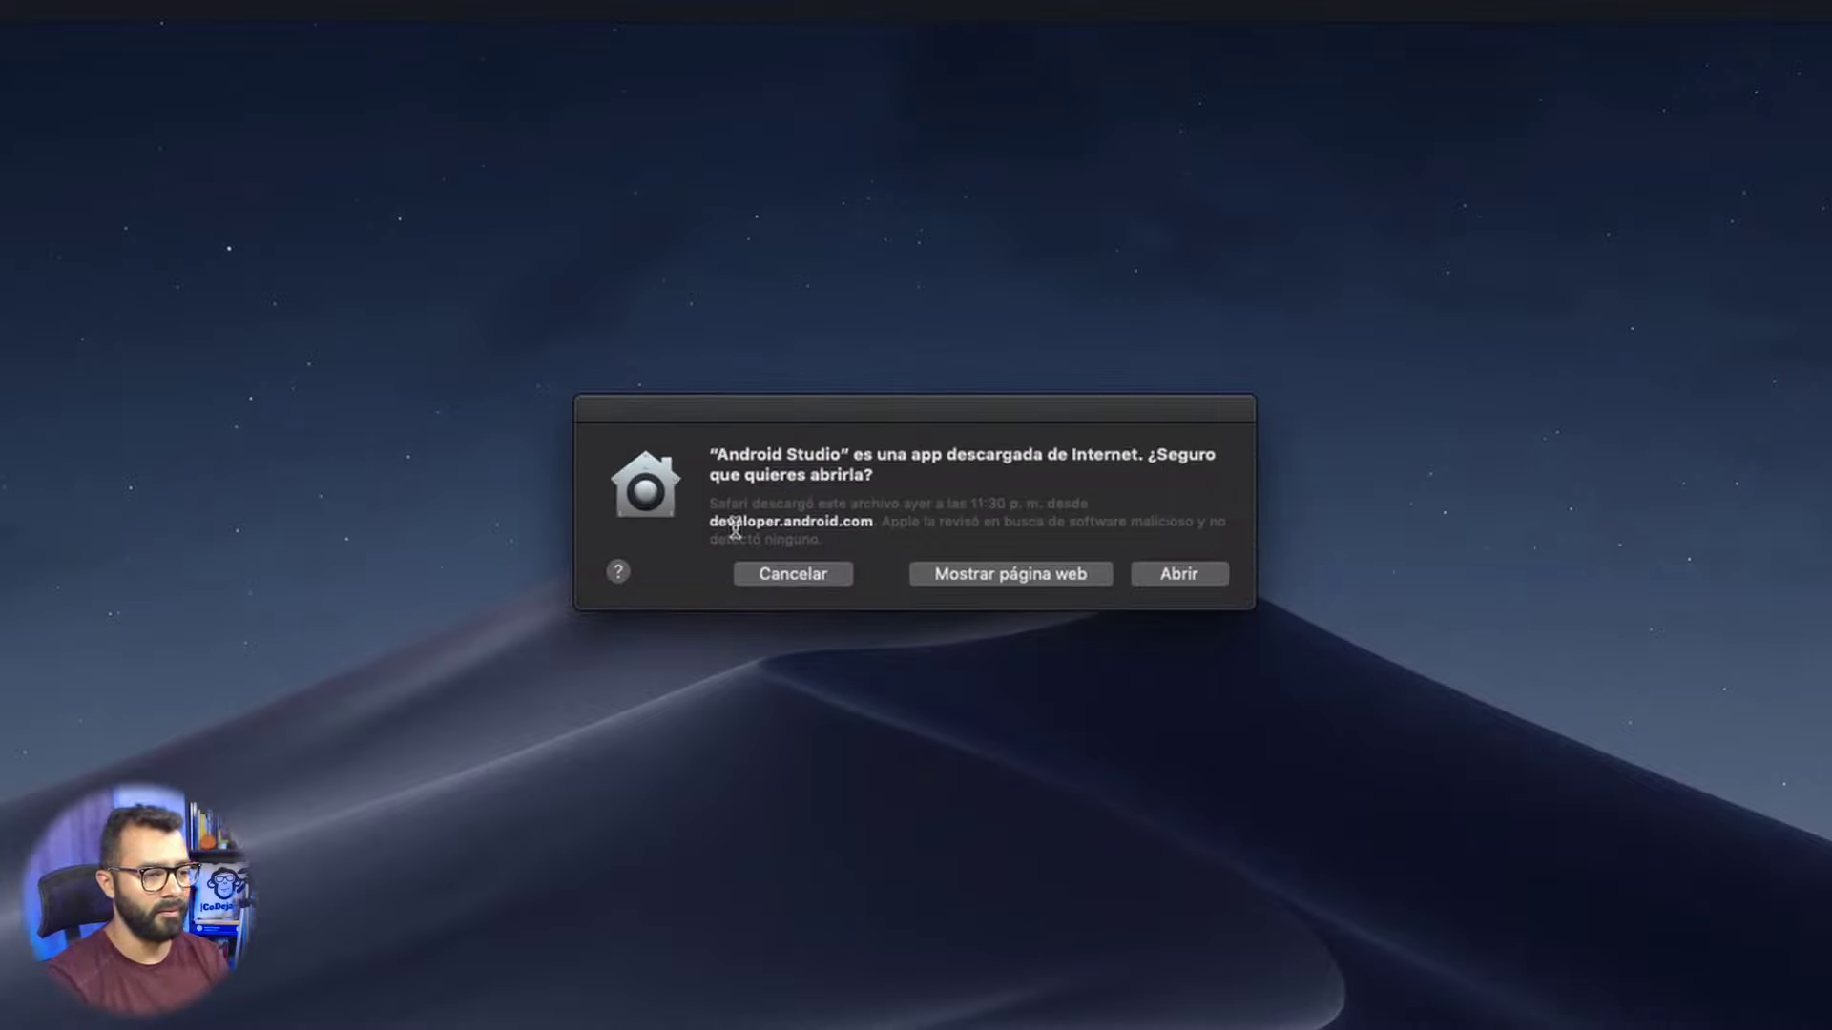
left_click(1183, 584)
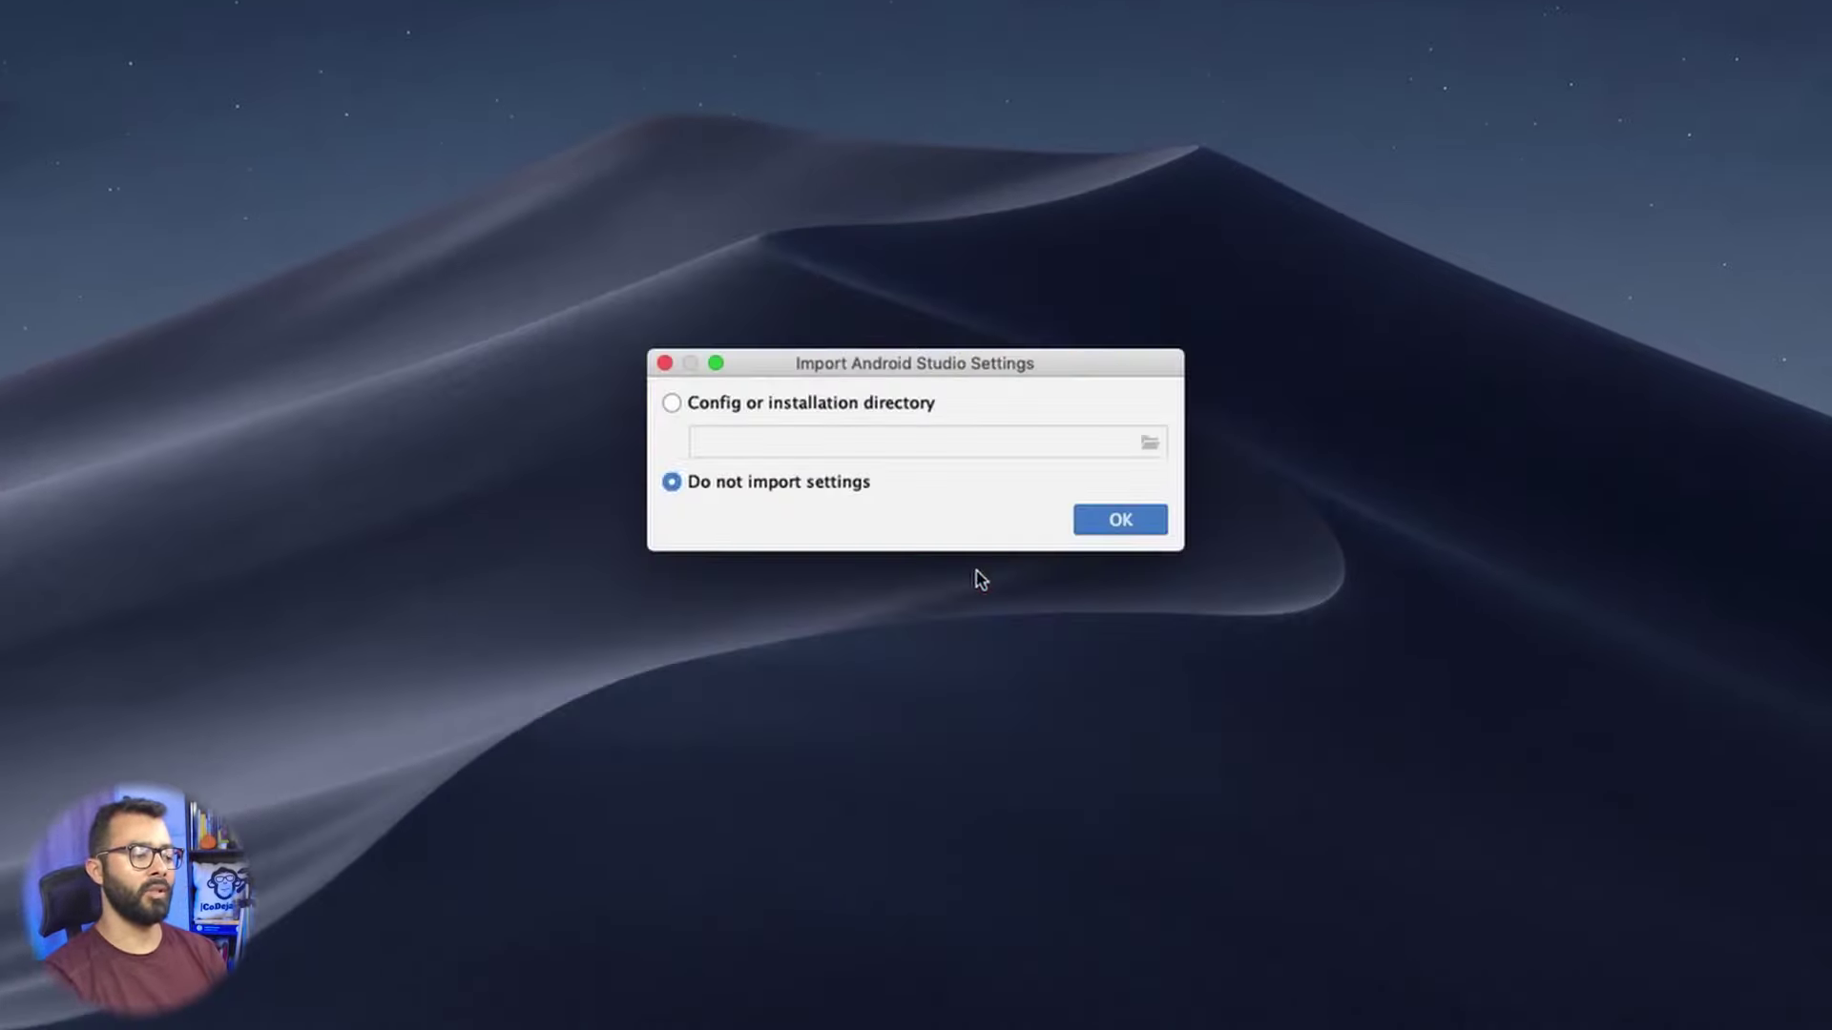
- Choose not to import any previous Android Studio settings and confirm
left_click(671, 404)
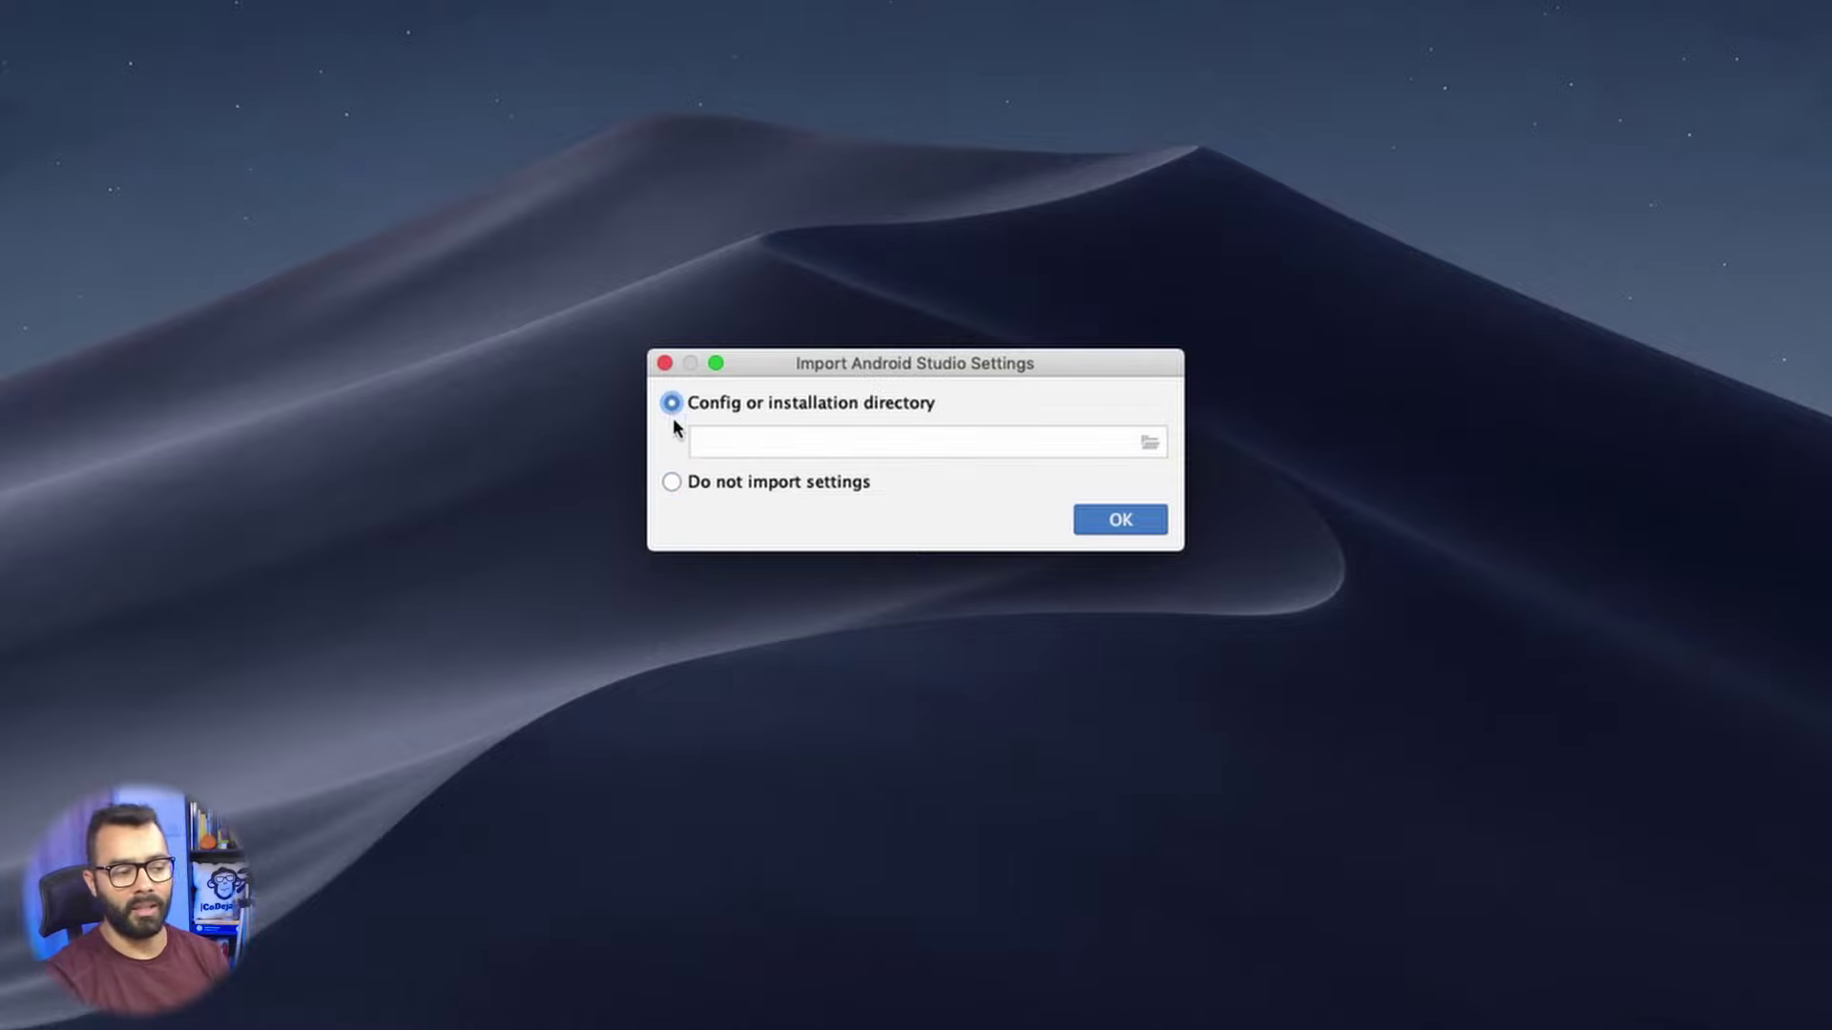
left_click(672, 483)
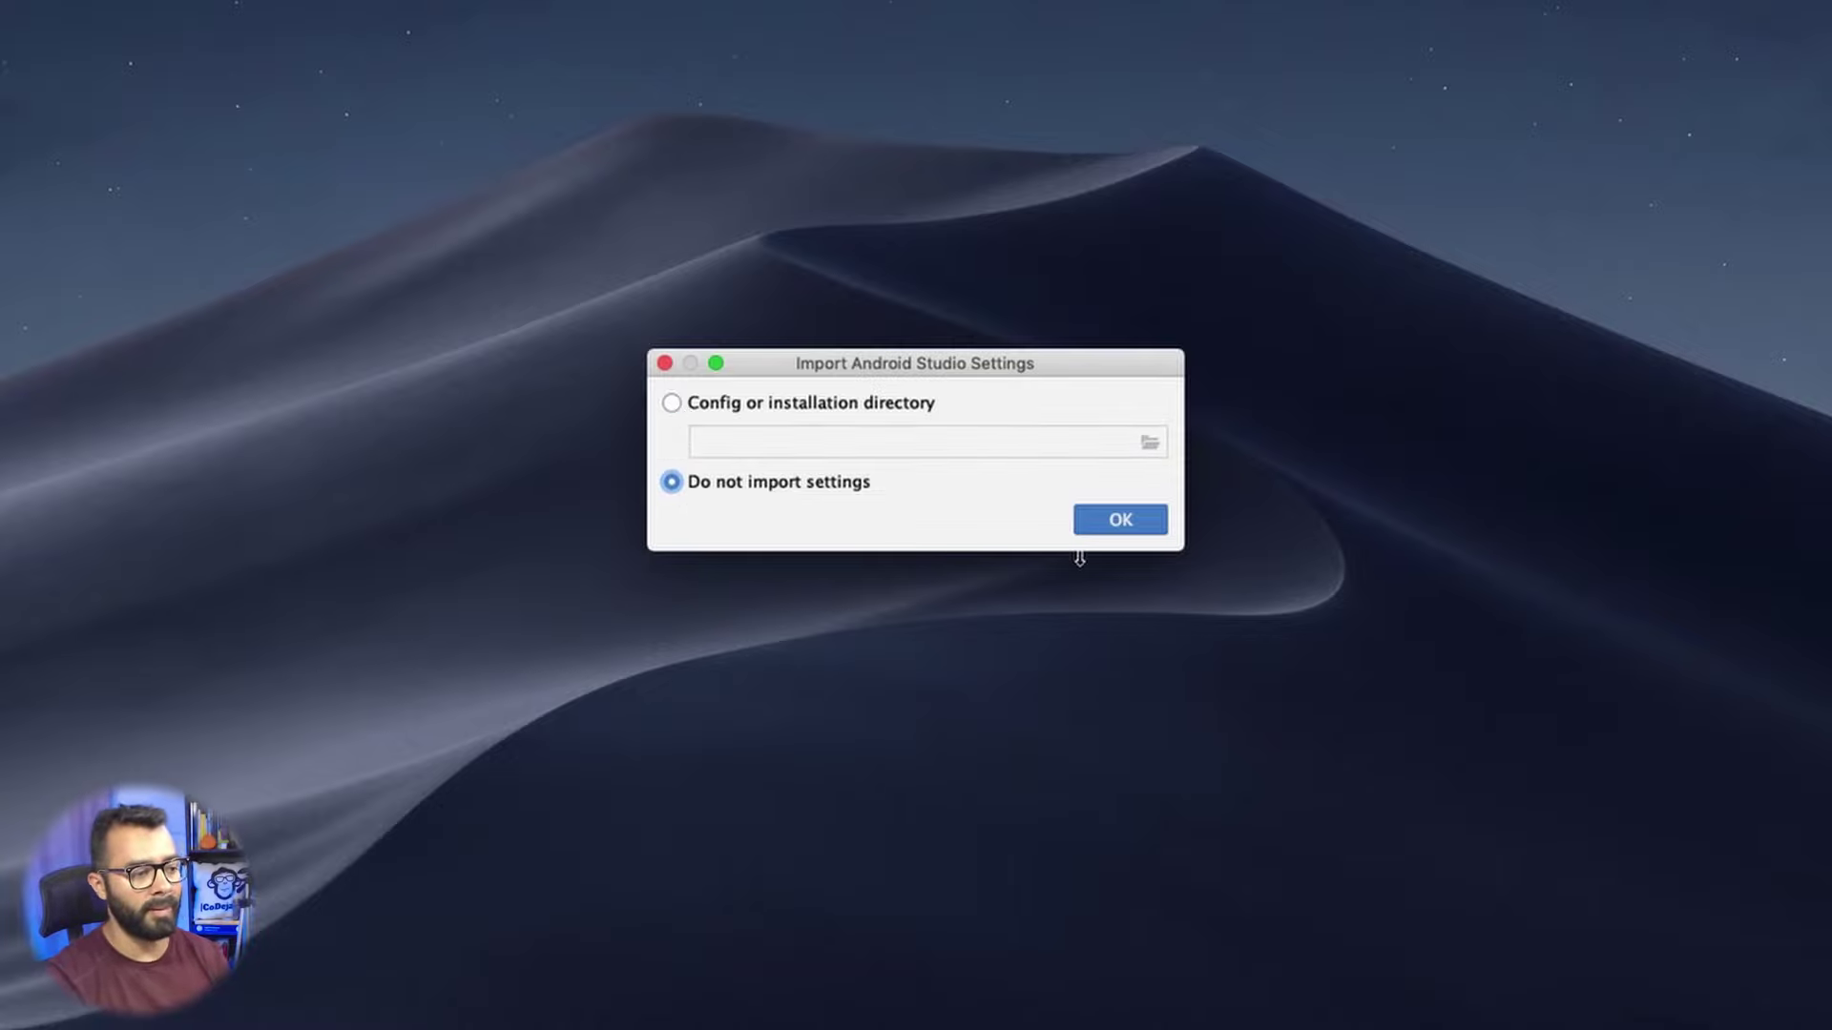
left_click(1103, 524)
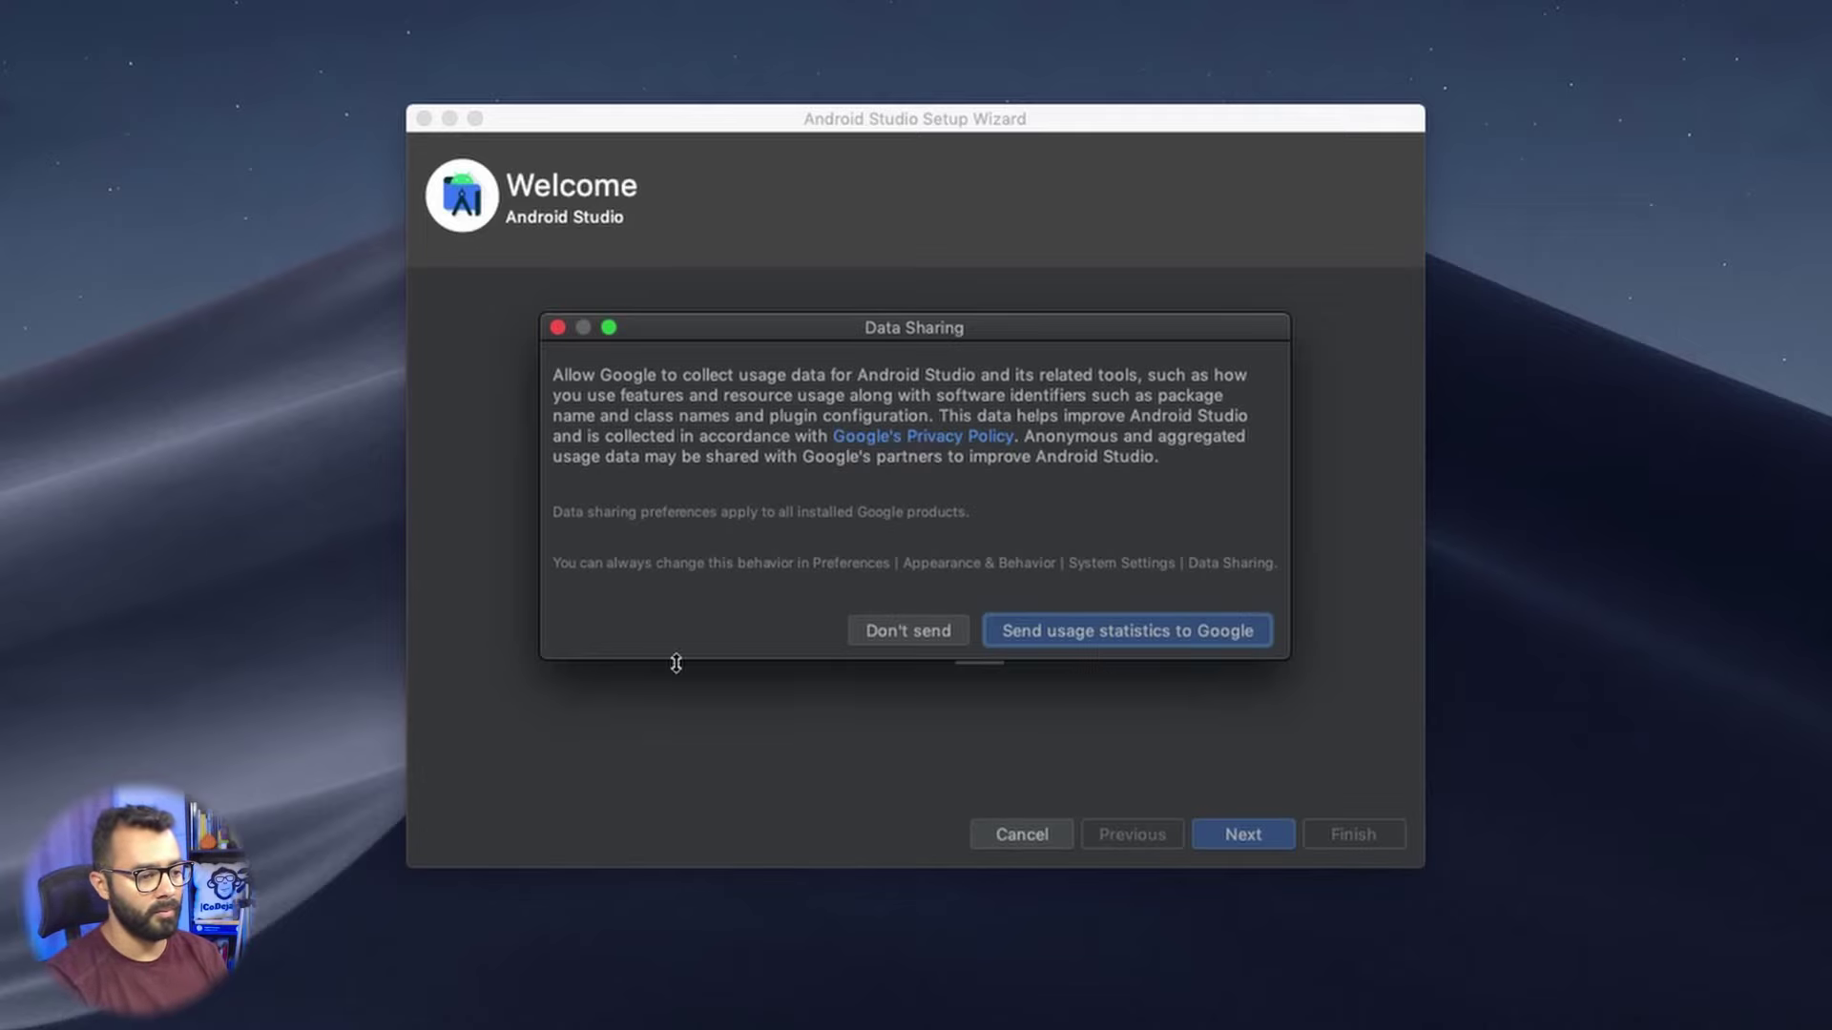
- Decline sending usage statistics to Google and select the Standard install type in the setup wizard
left_click(904, 635)
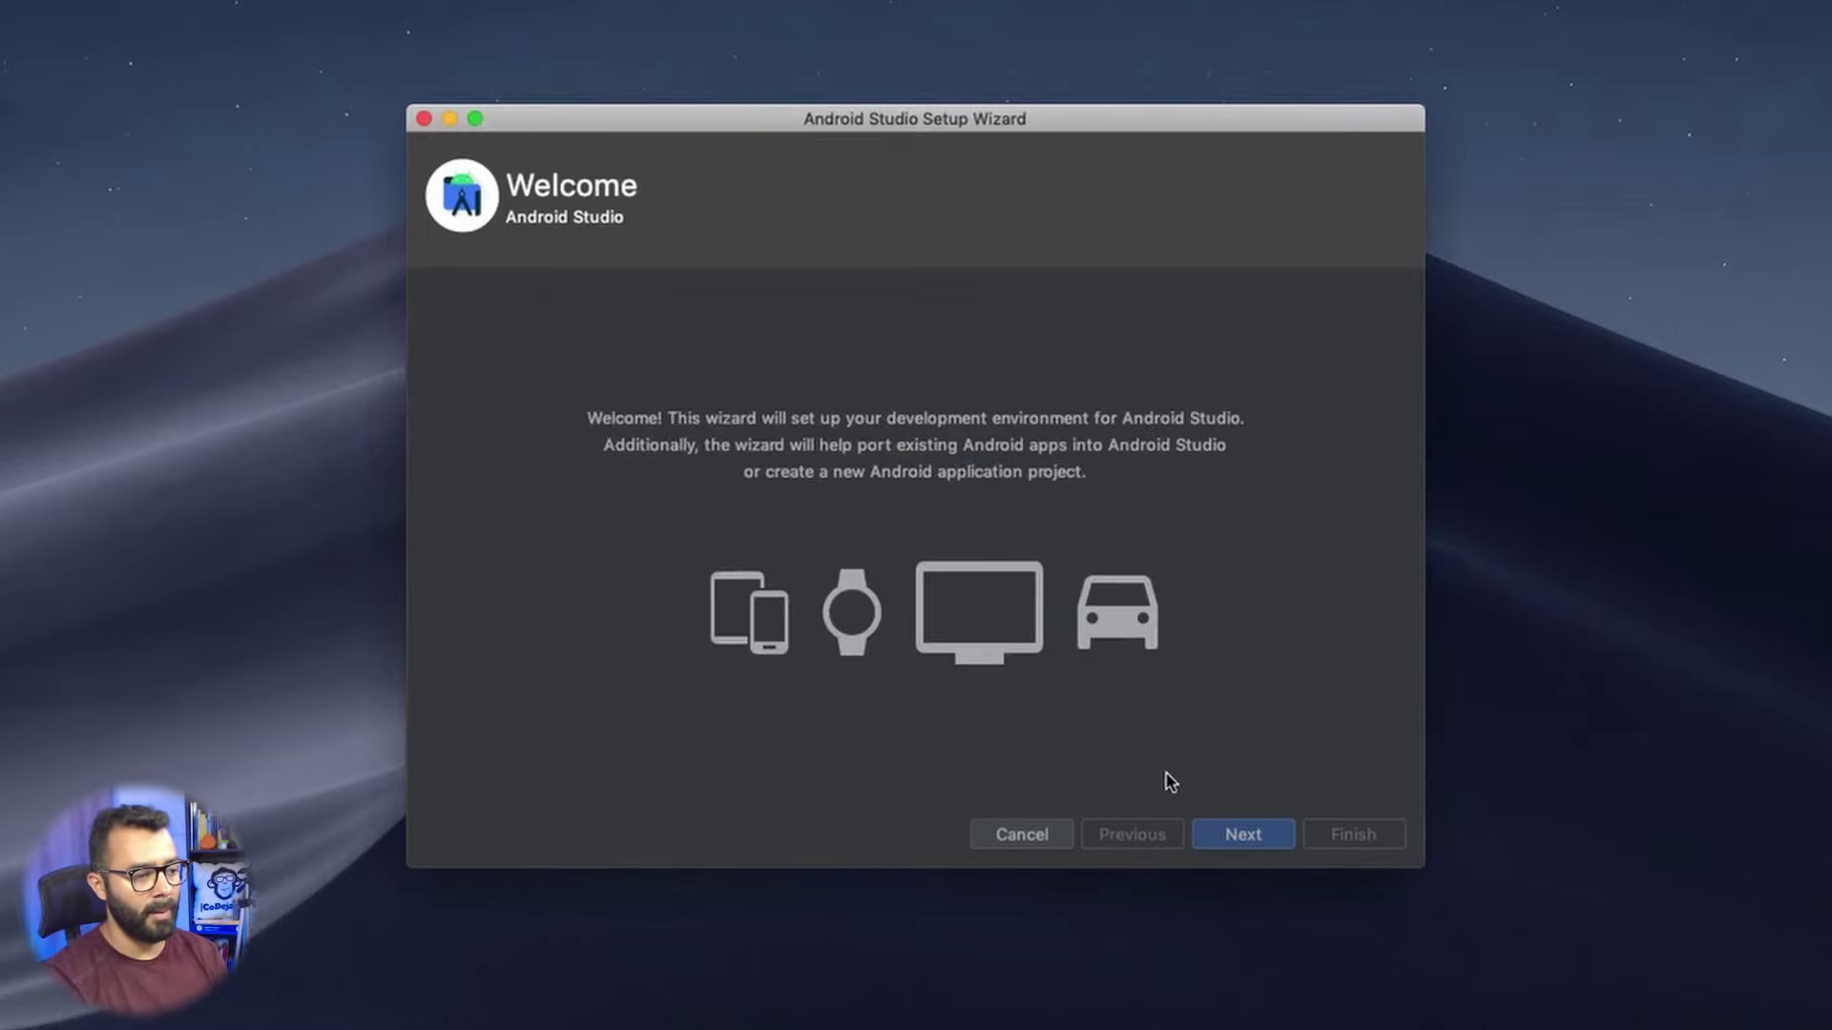
left_click(1226, 836)
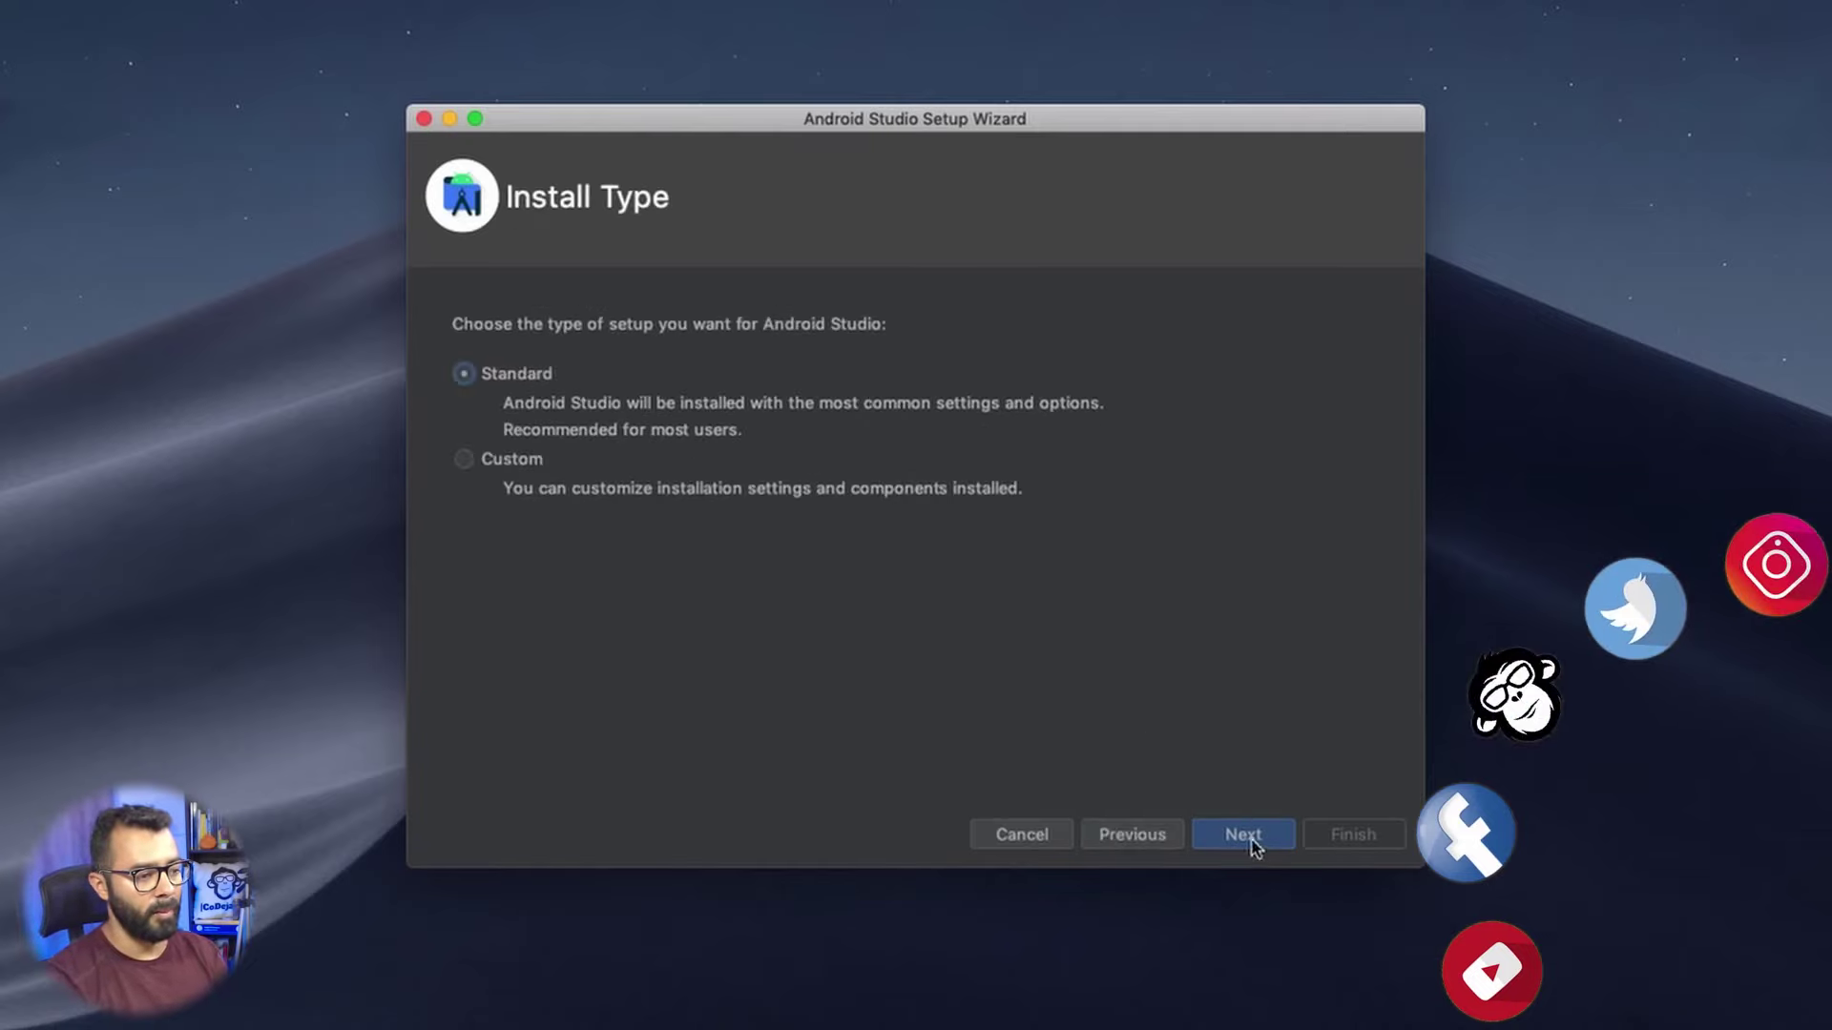
left_click(482, 458)
left_click(465, 378)
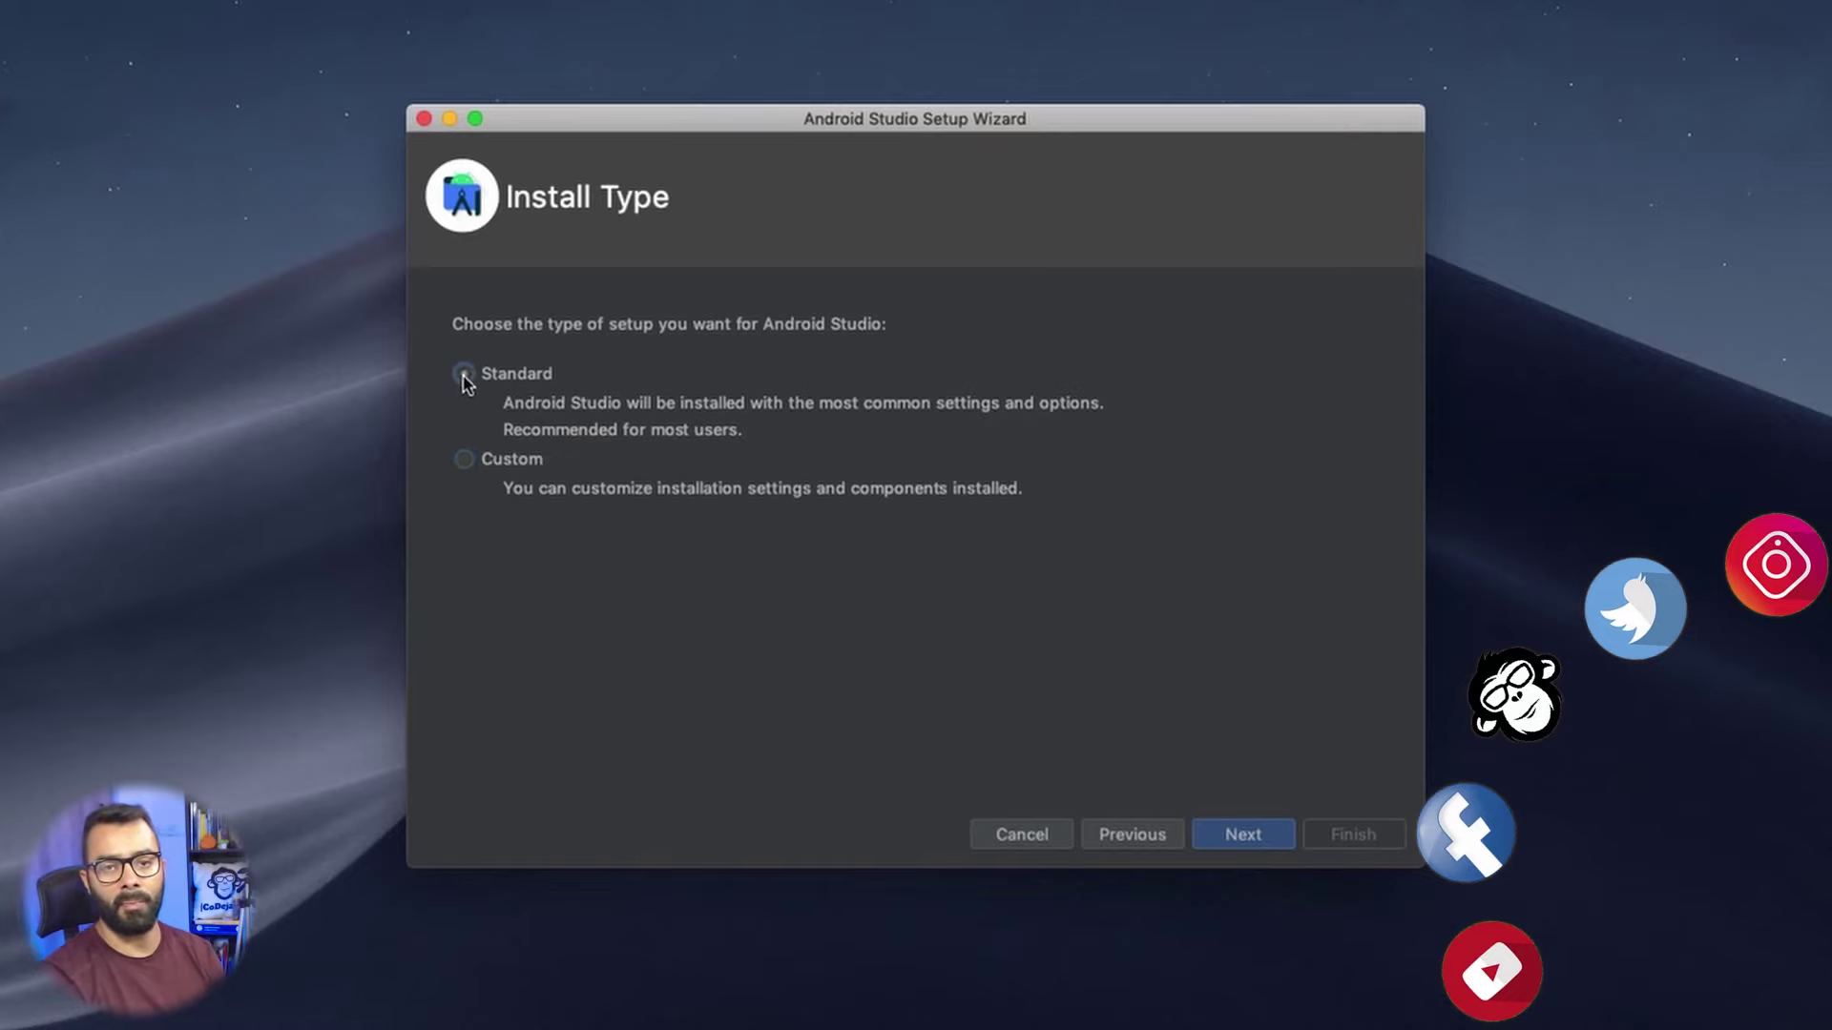
- Compare the Light and Darcula UI themes, choose Darcula and continue to the settings verification
left_click(1244, 836)
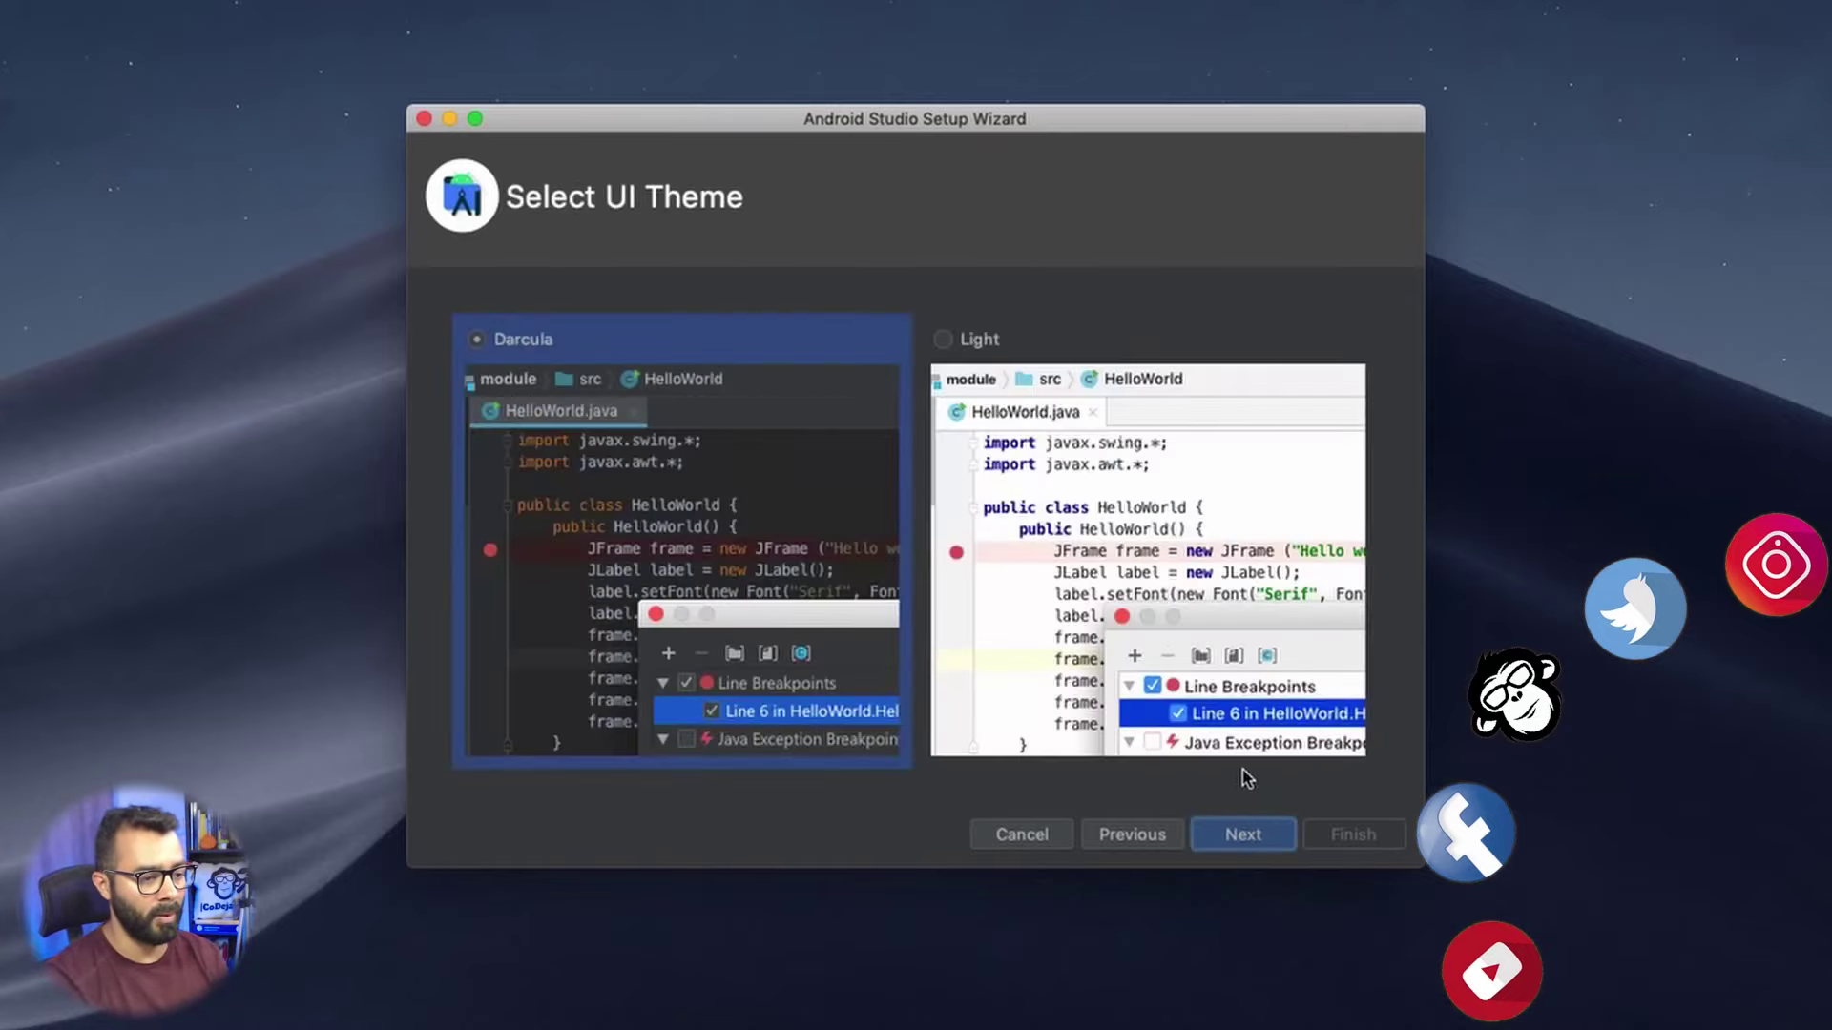
left_click(1093, 610)
left_click(646, 600)
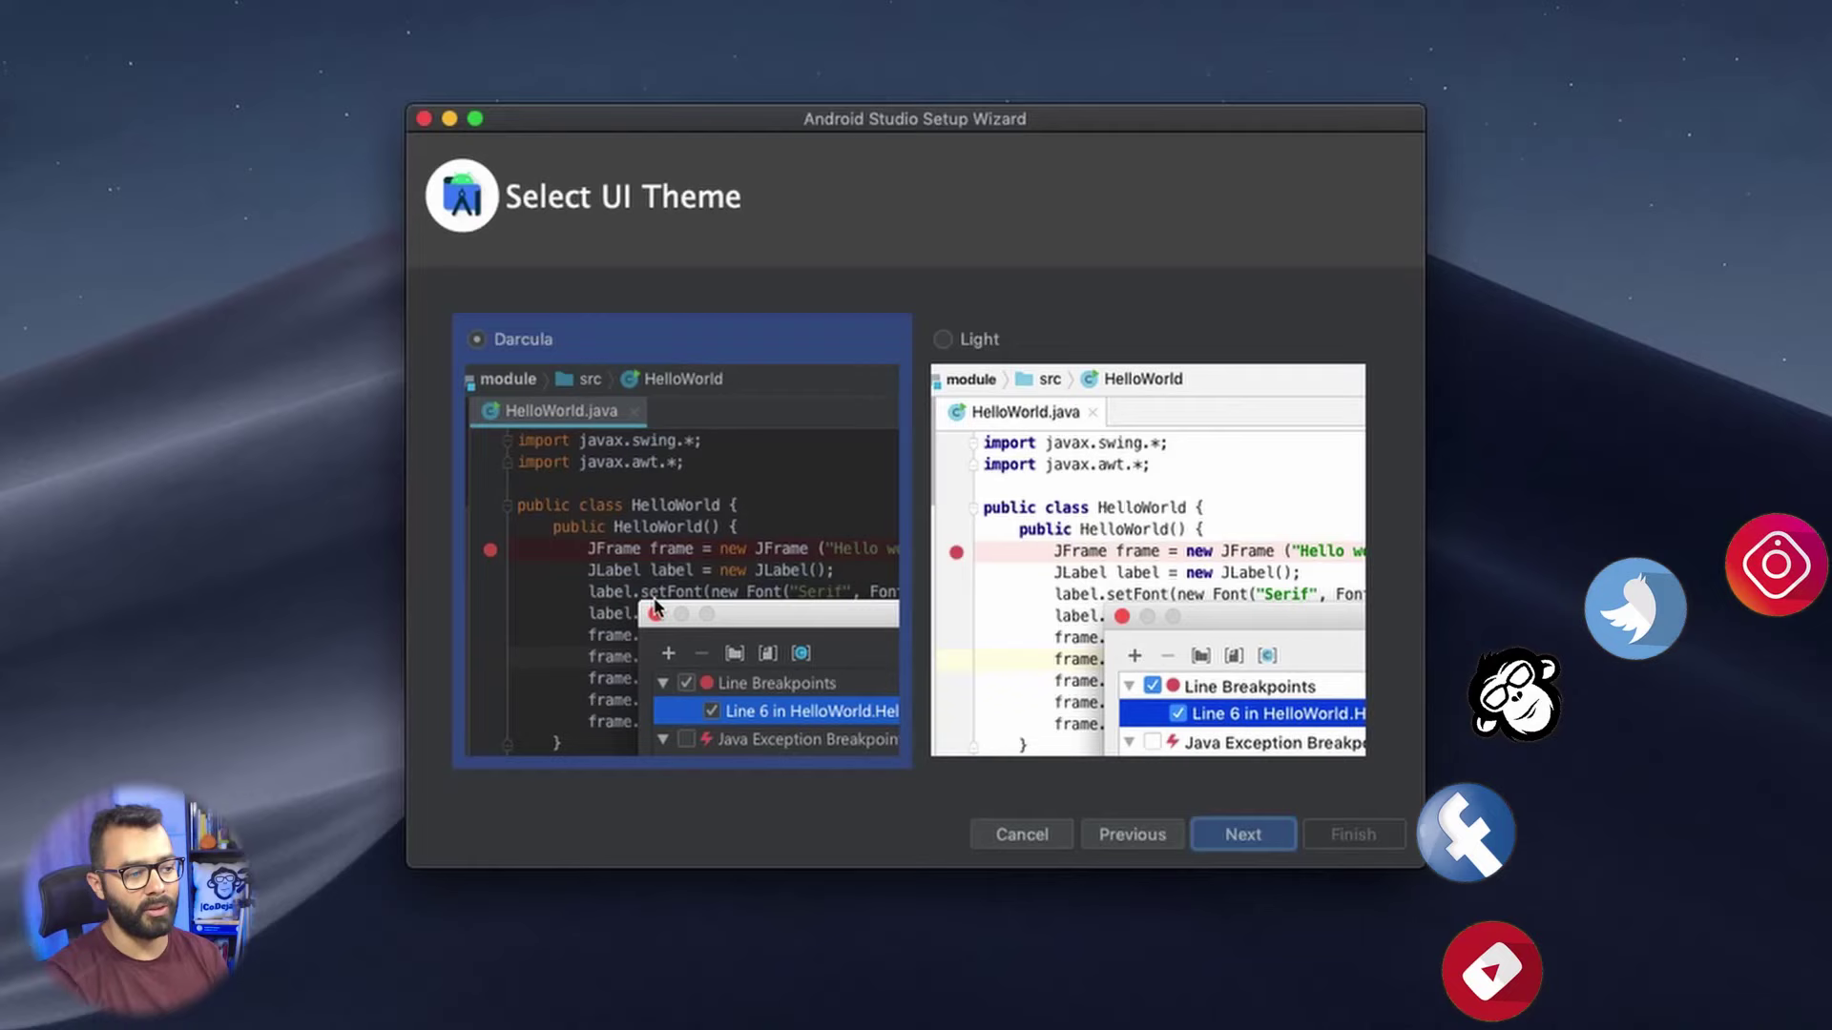
left_click(1111, 589)
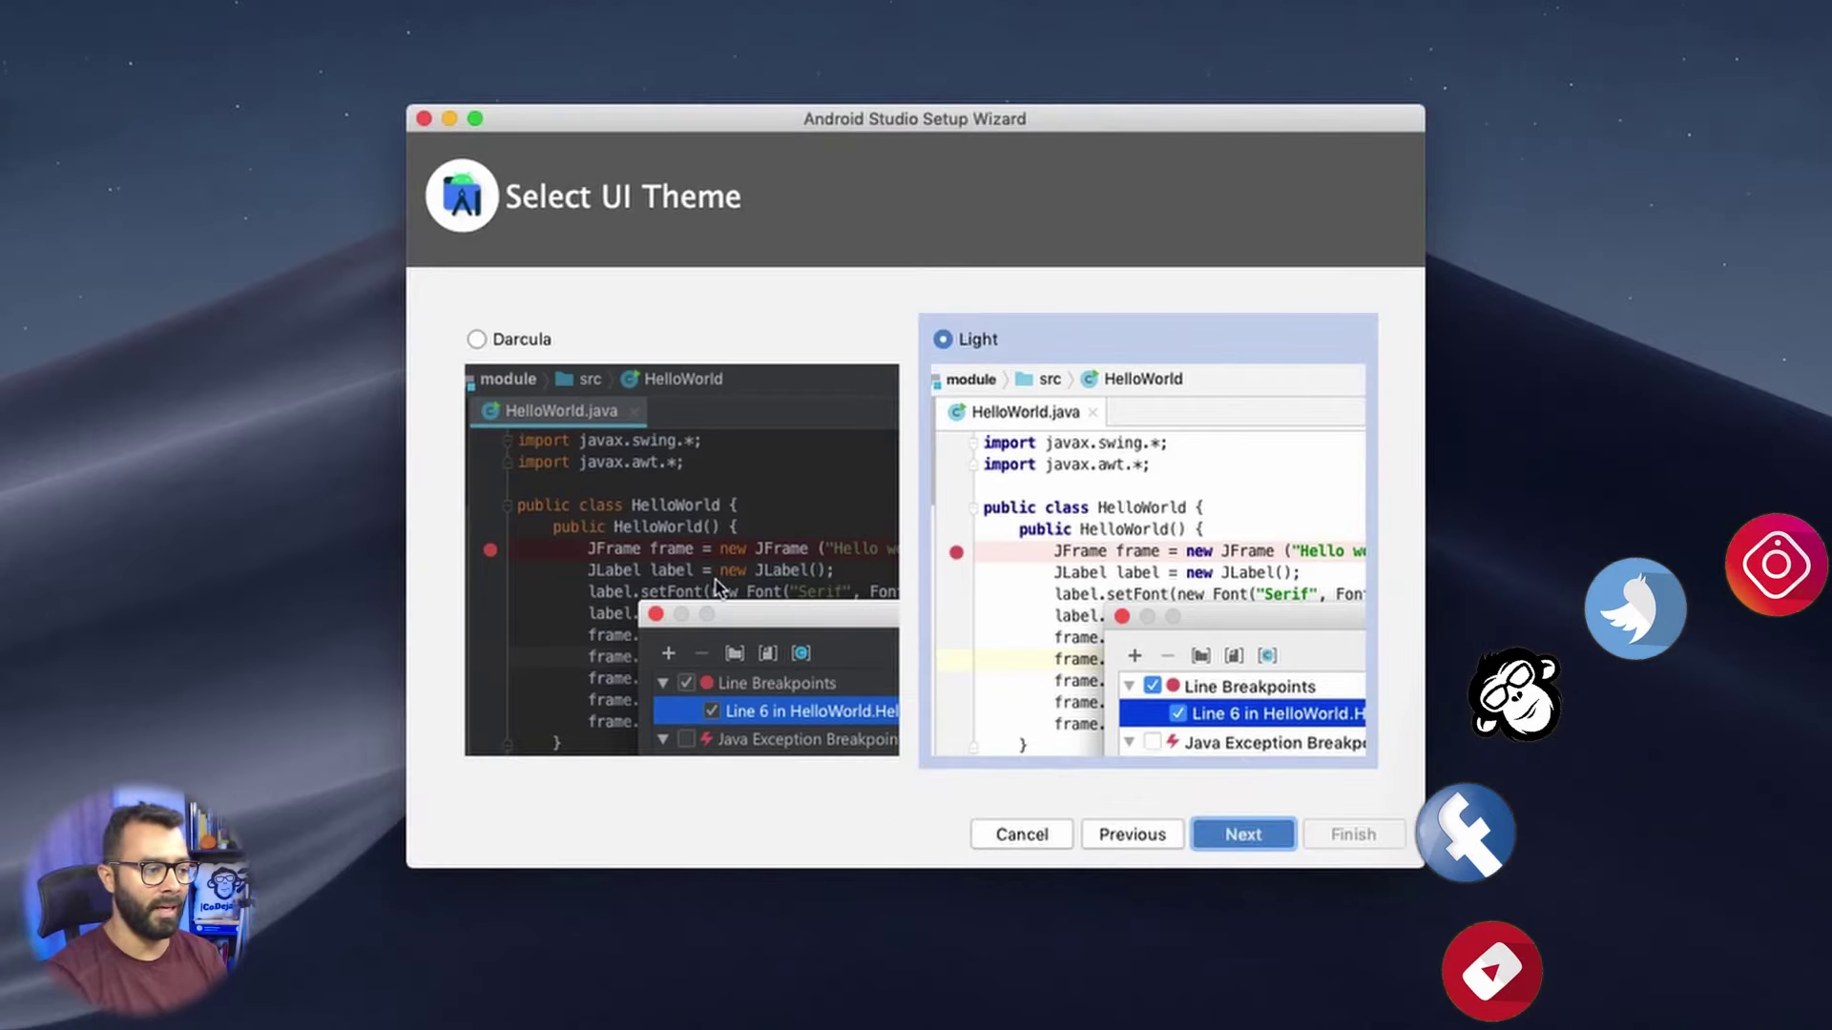
left_click(717, 586)
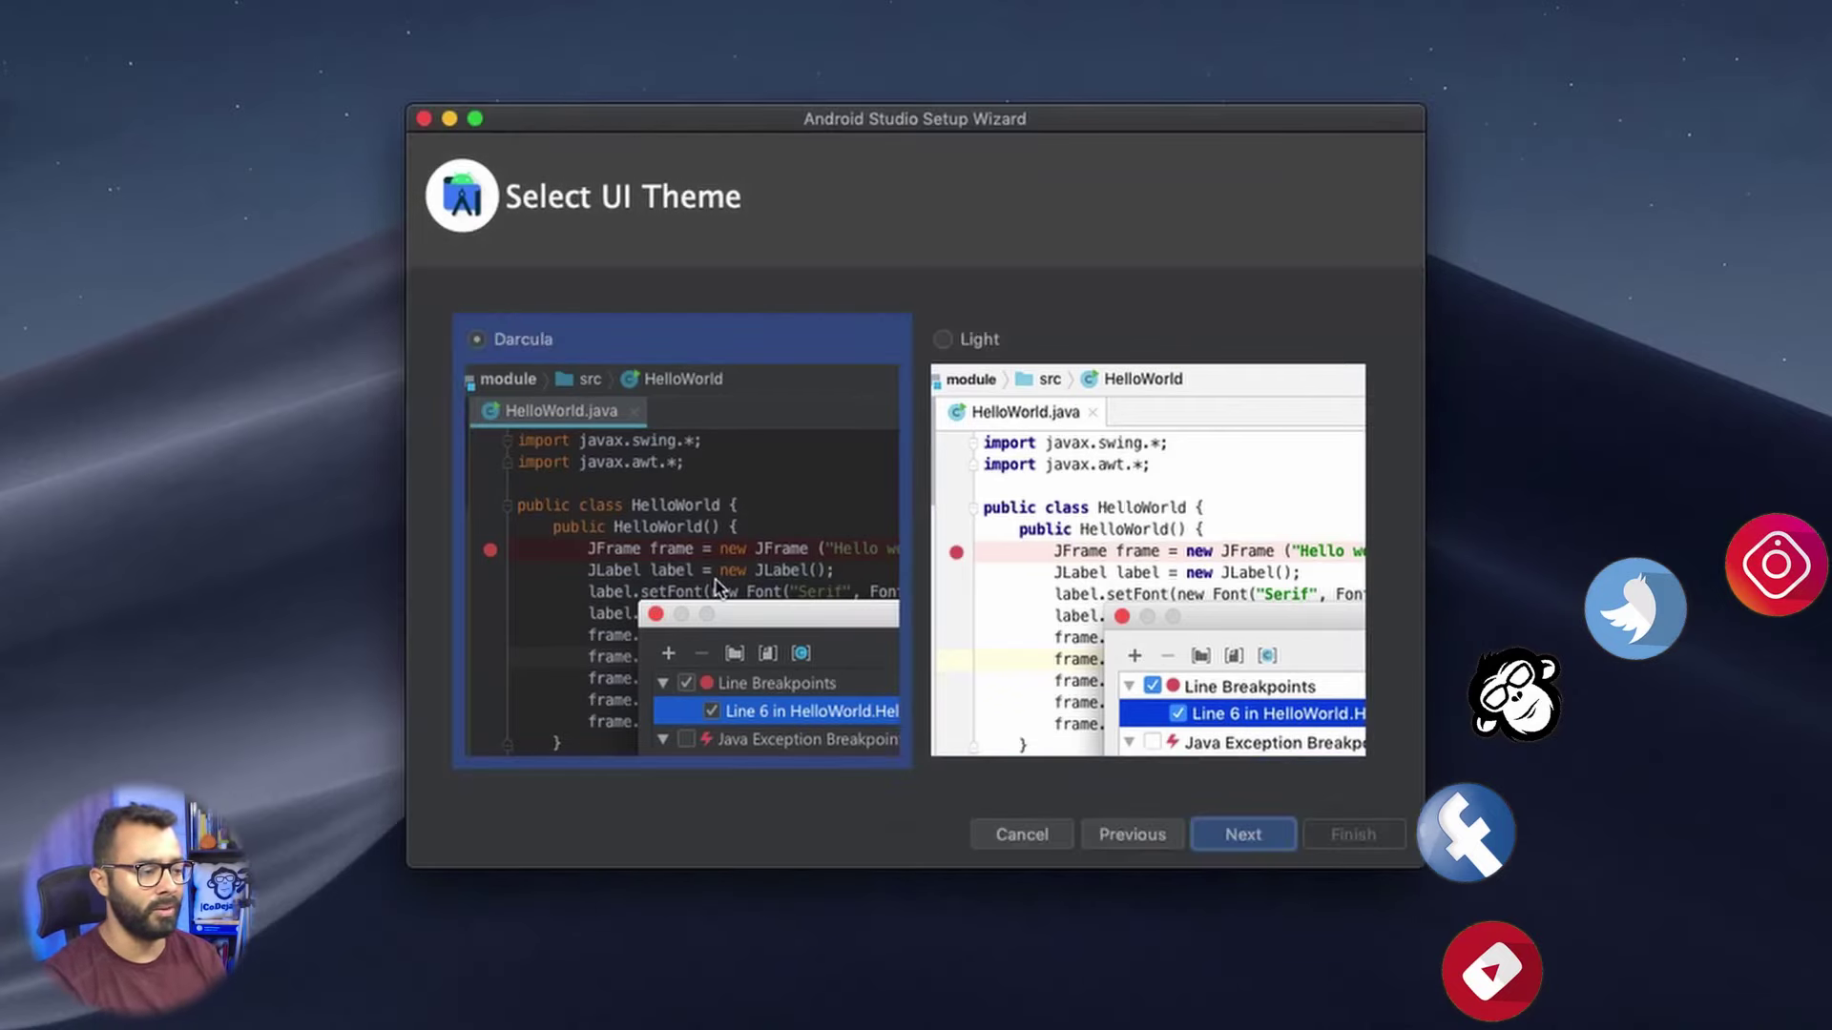
left_click(1243, 852)
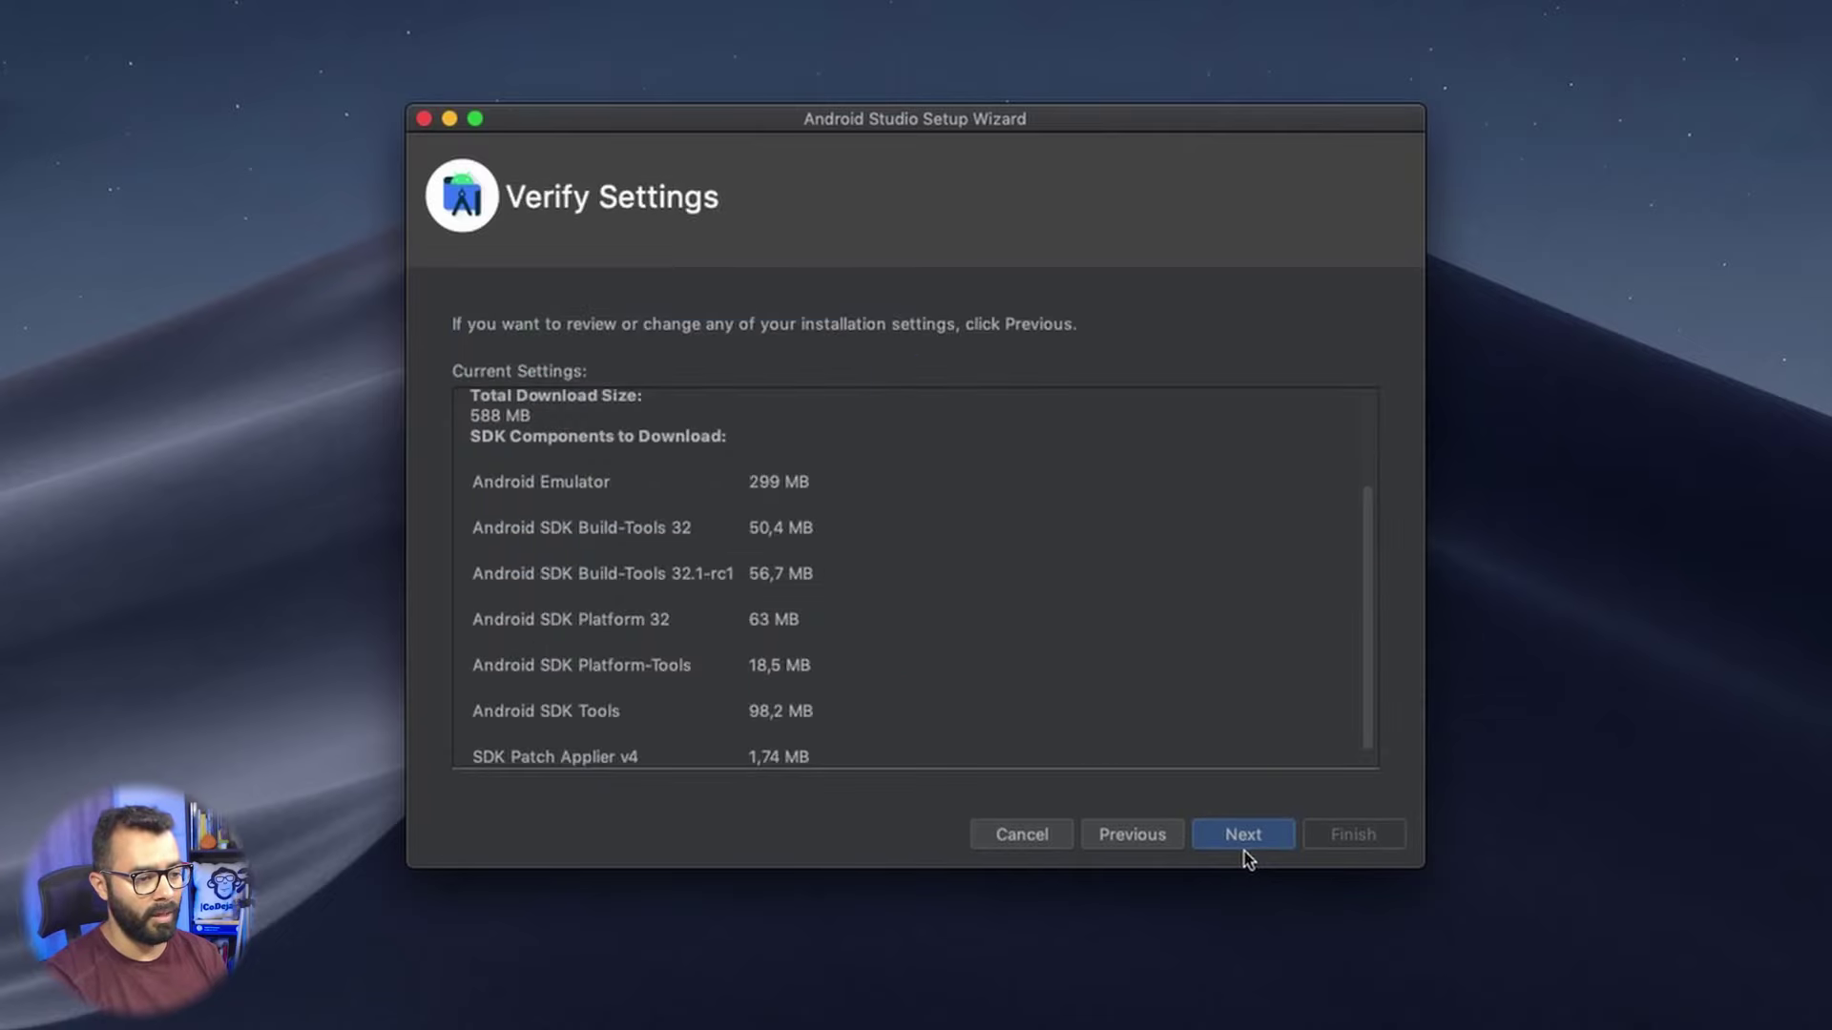
- Review the SDK folder, JDK location and SDK components to download in the setup summary
scroll(945, 657, "down", 1)
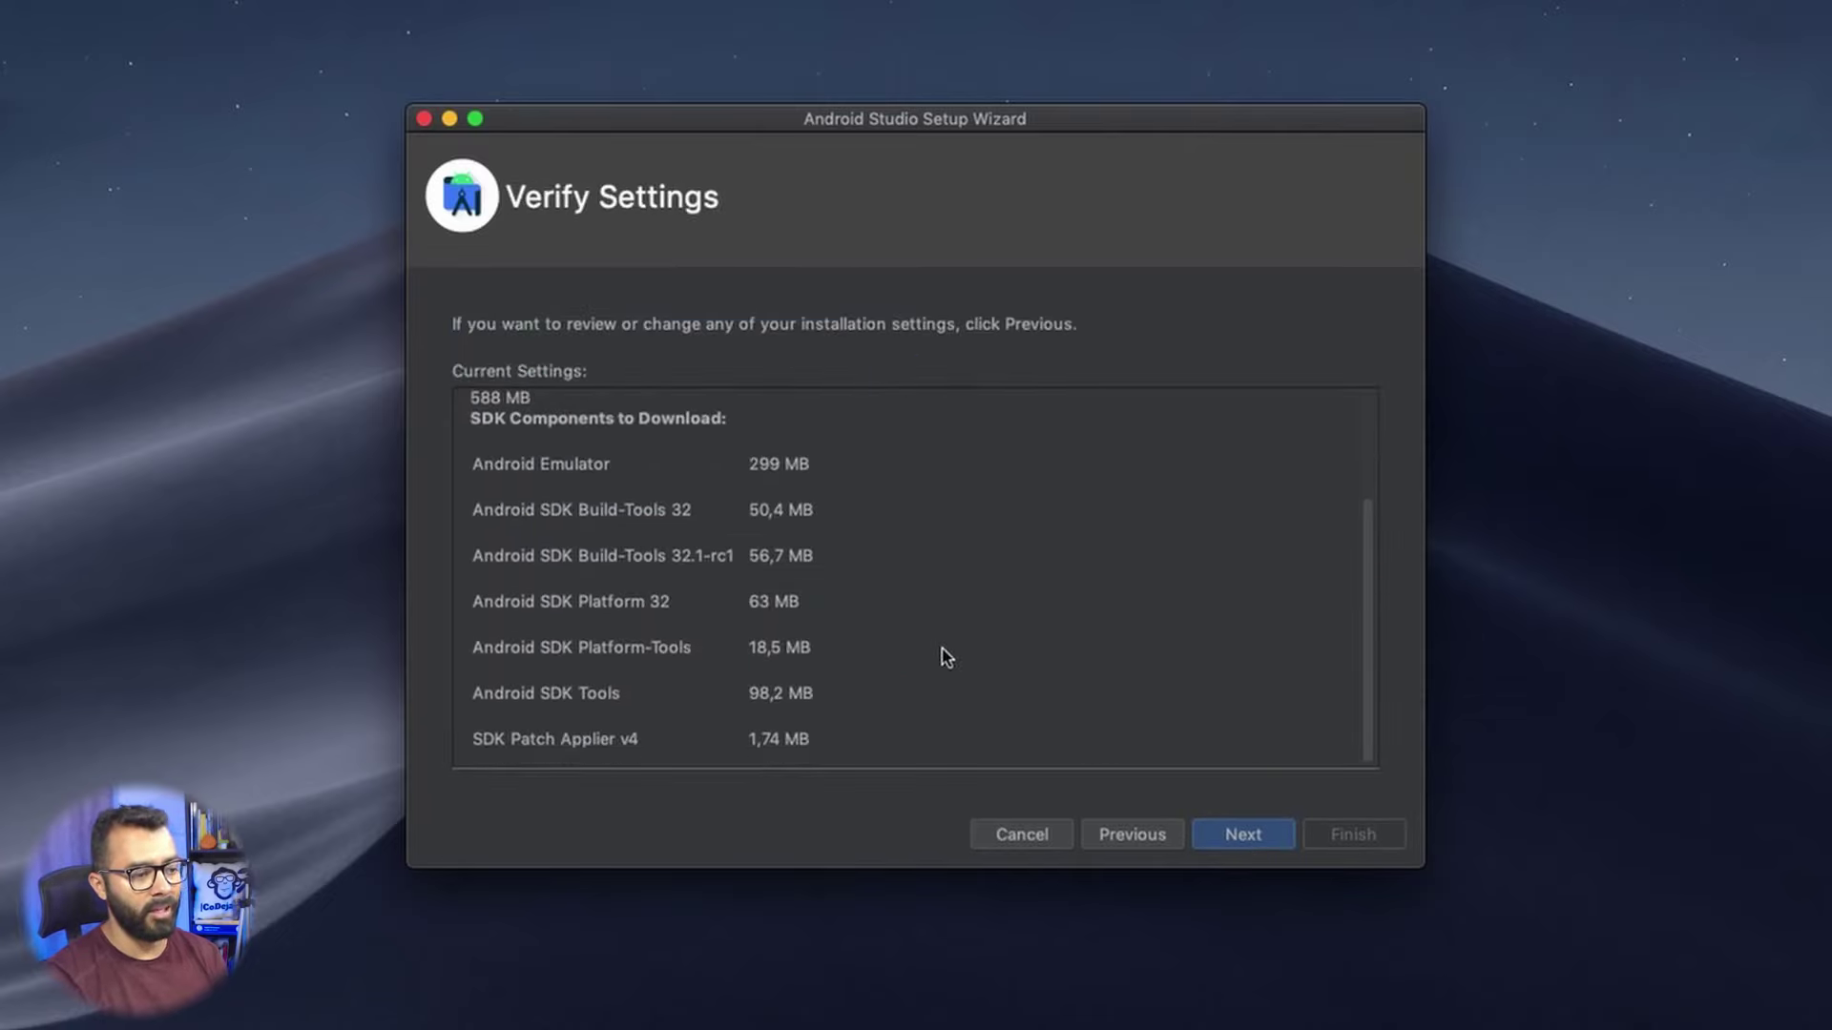
scroll(945, 656, "up", 3)
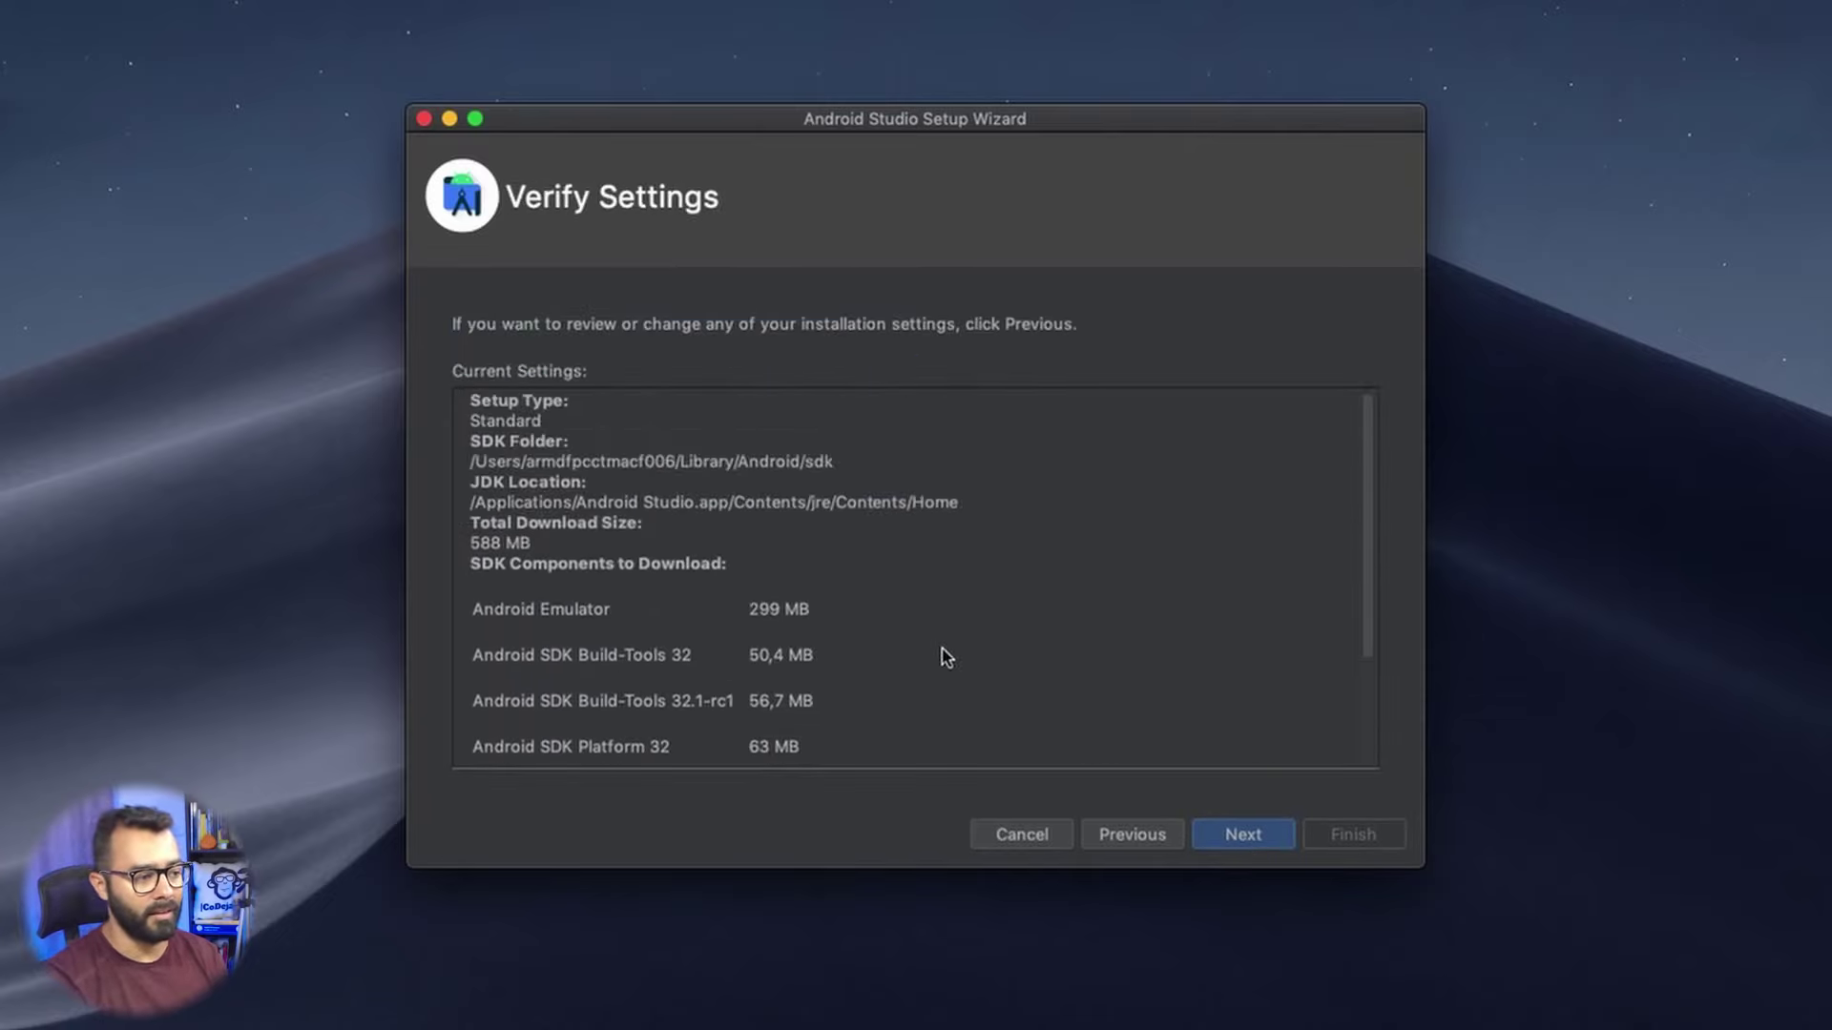
left_click_drag(871, 477, 477, 466)
left_click(536, 498)
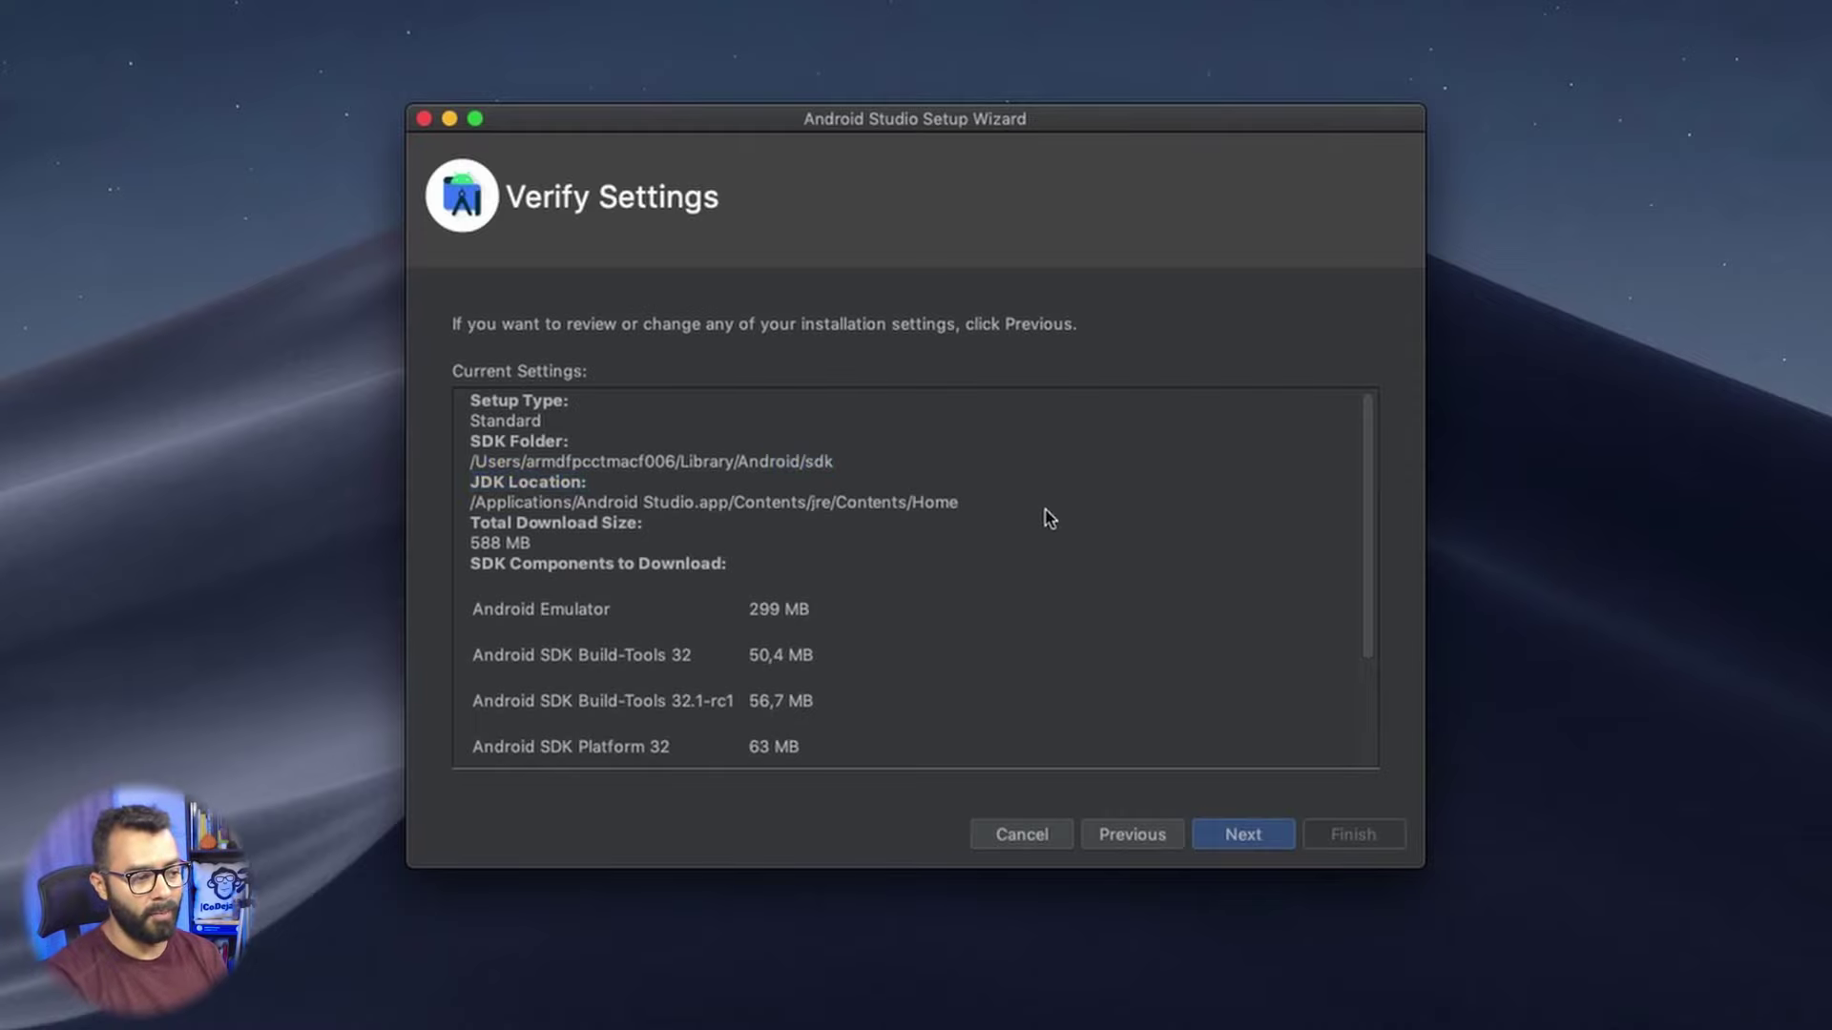
left_click_drag(977, 511, 474, 512)
left_click(548, 513)
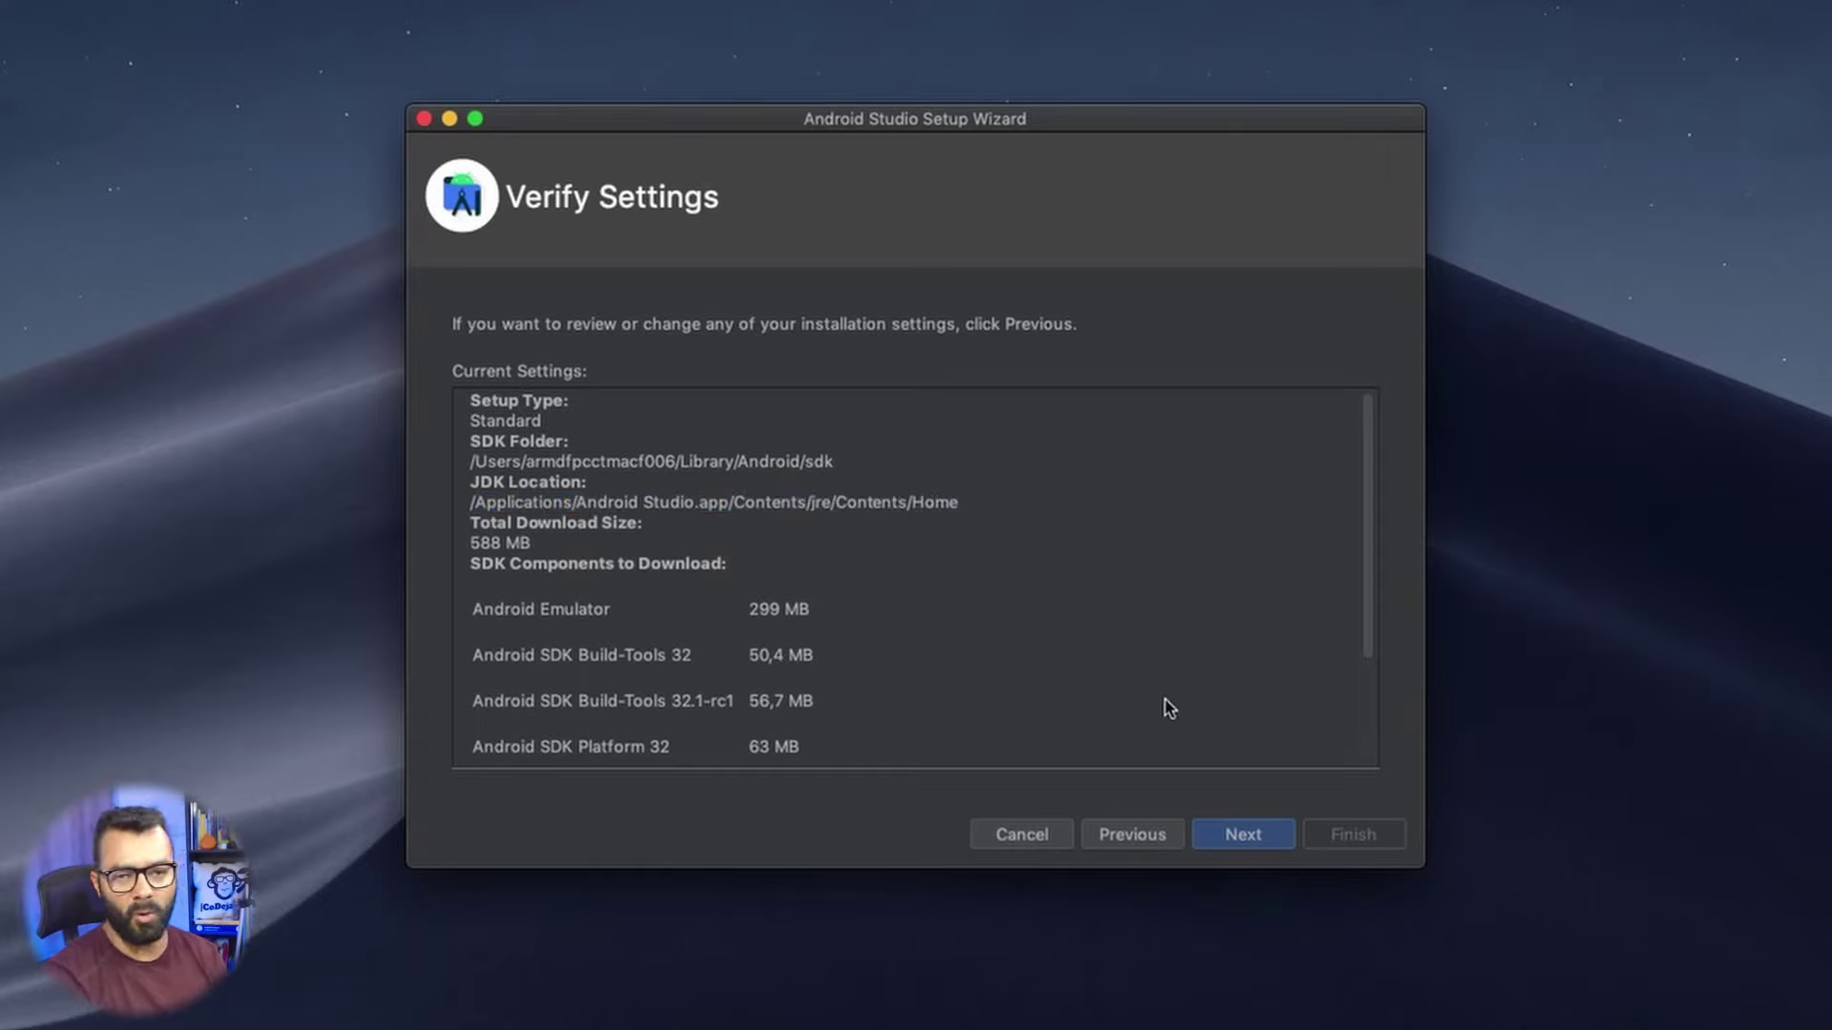
- Continue to the license agreement and accept both android-sdk-license and android-sdk-preview-license
left_click(1241, 834)
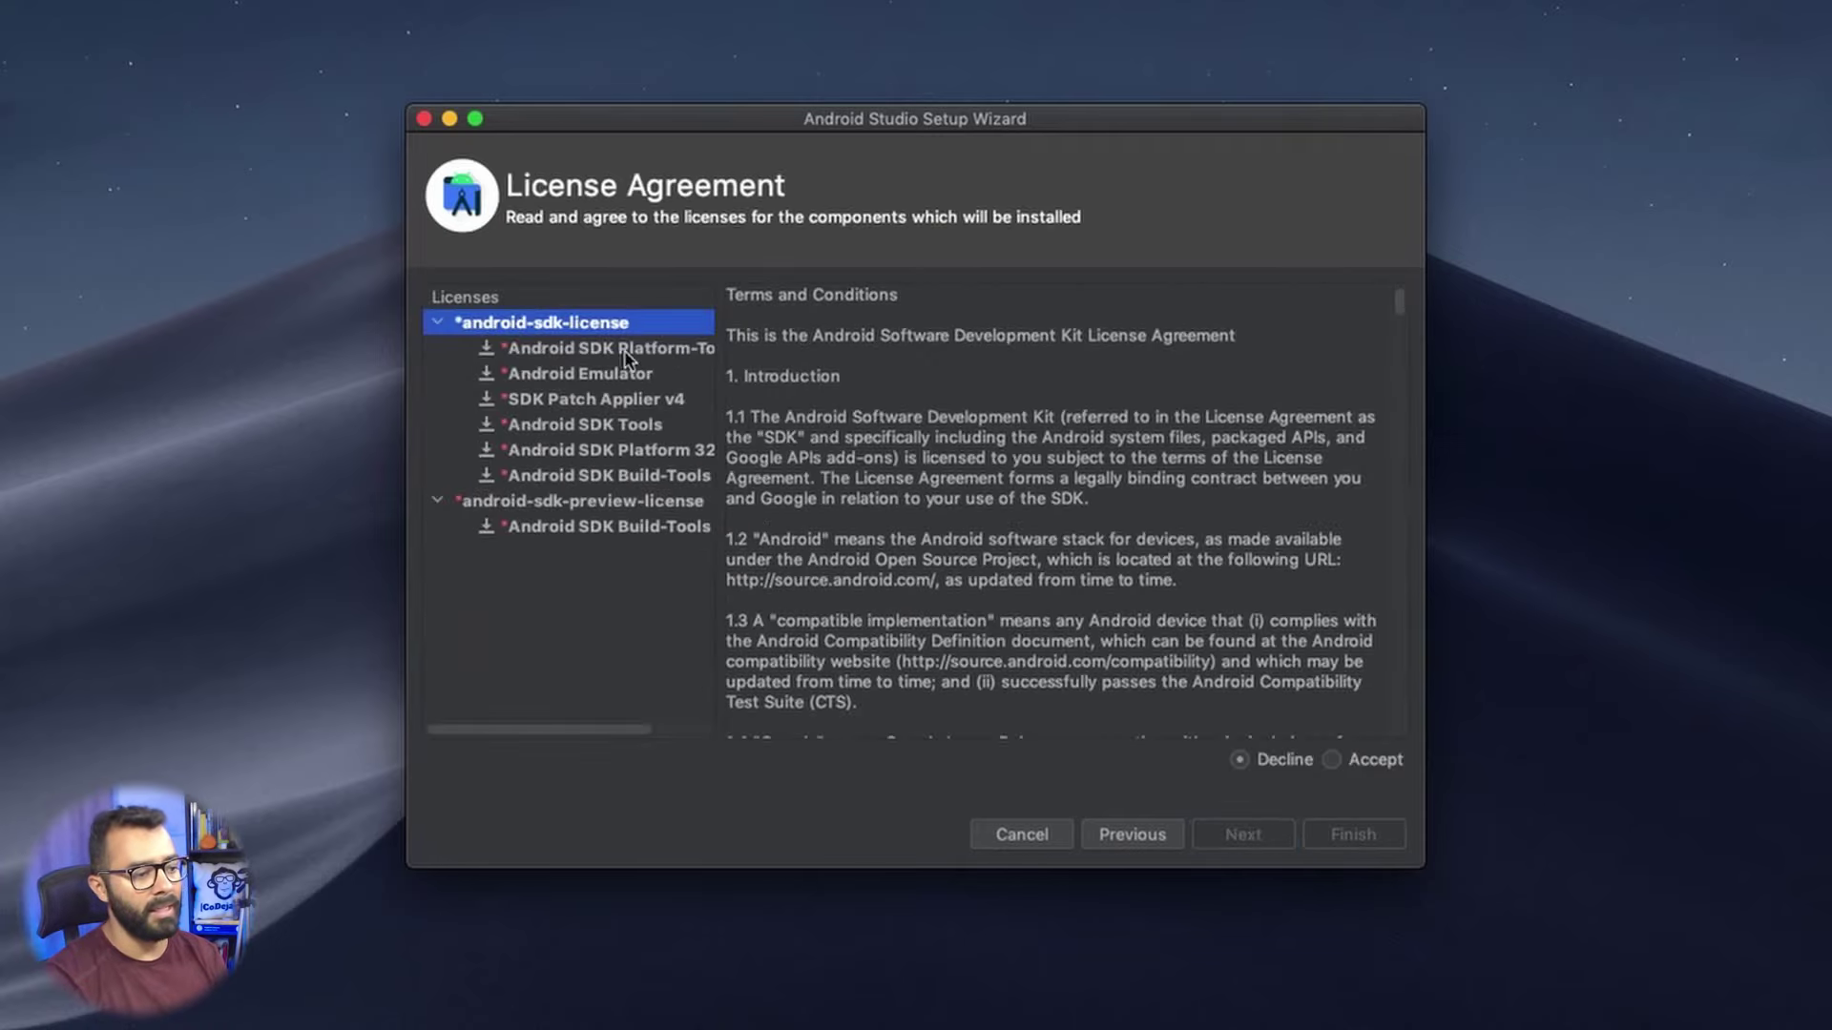
left_click(1349, 758)
scroll(1135, 702, "down", 15)
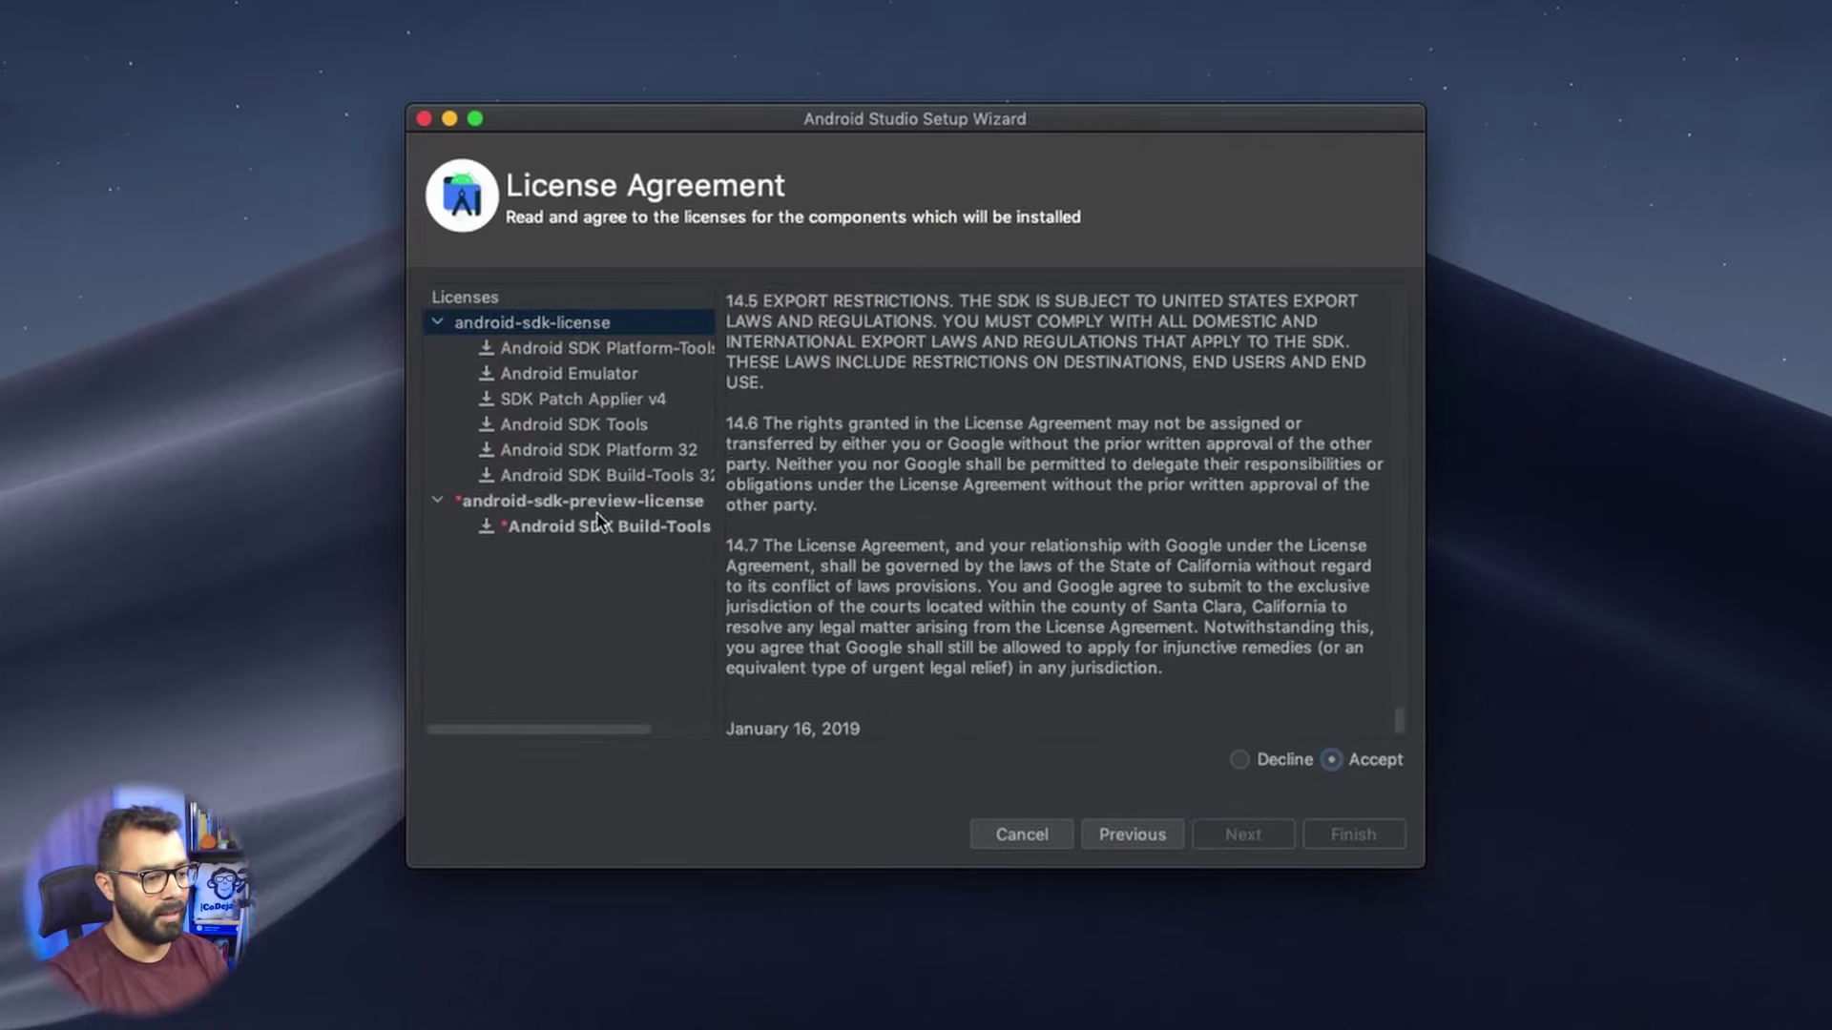
left_click(601, 524)
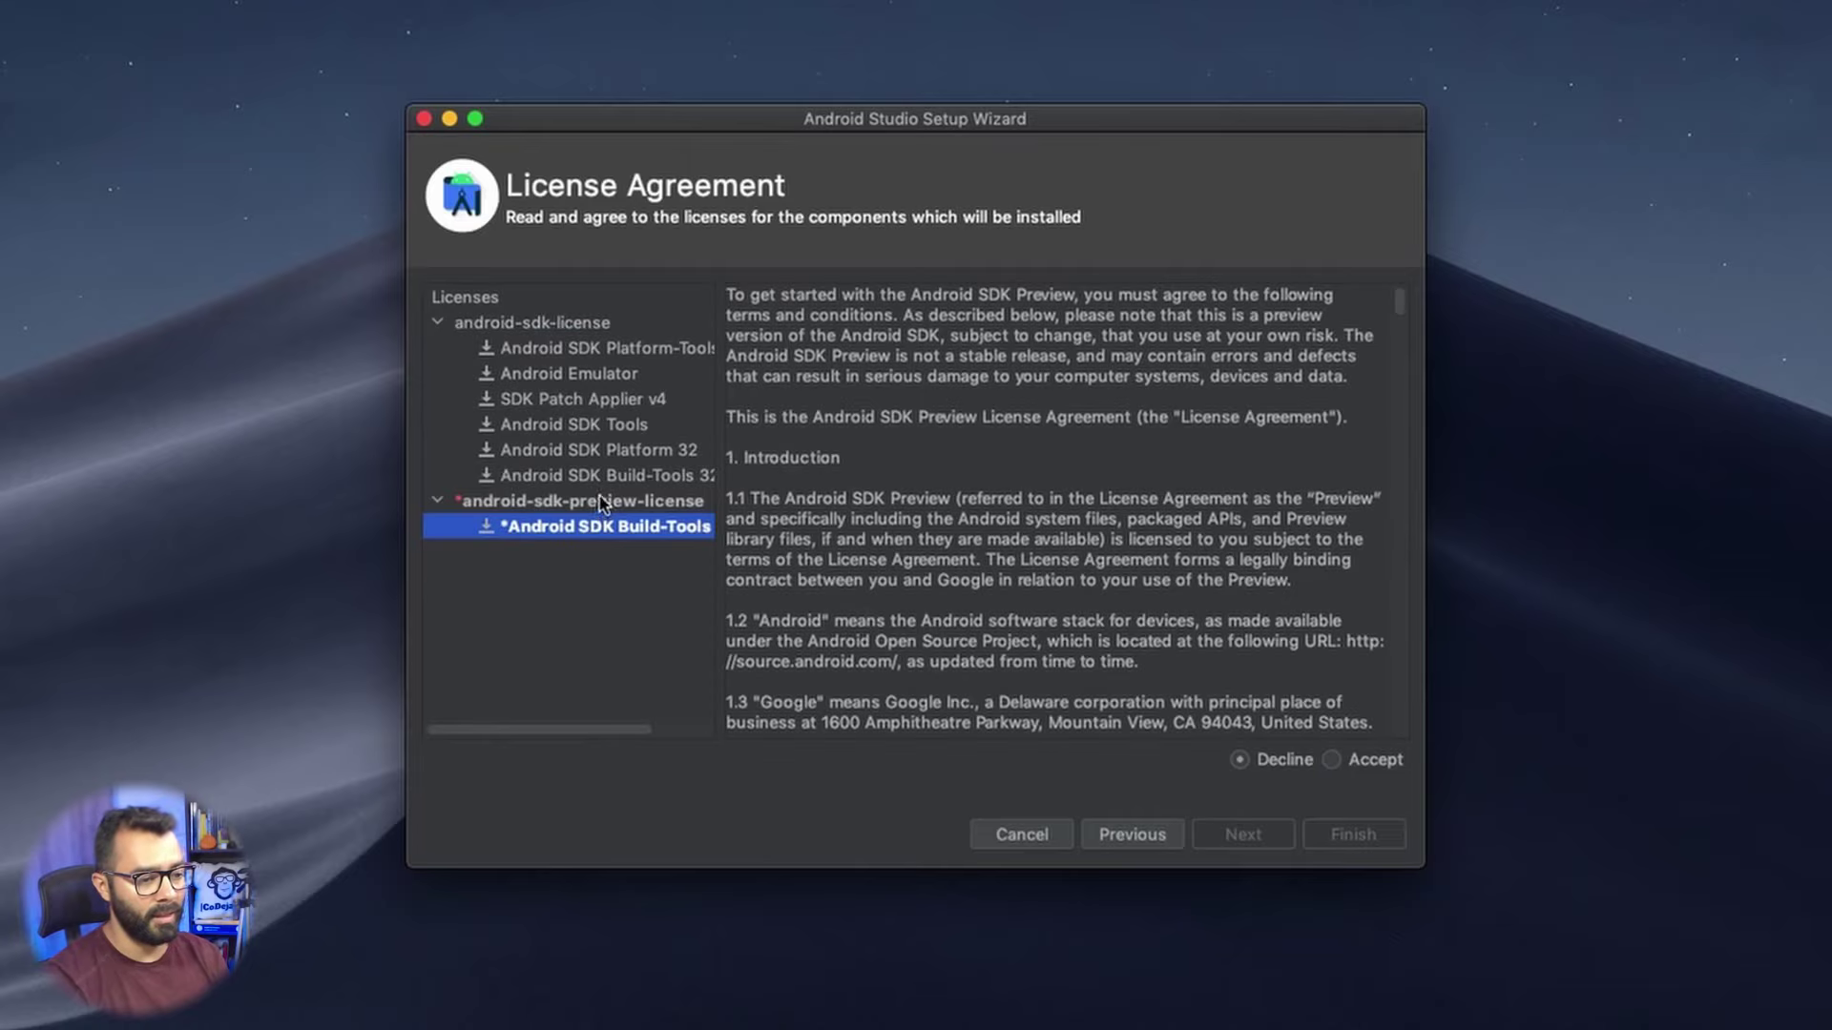
left_click(1343, 761)
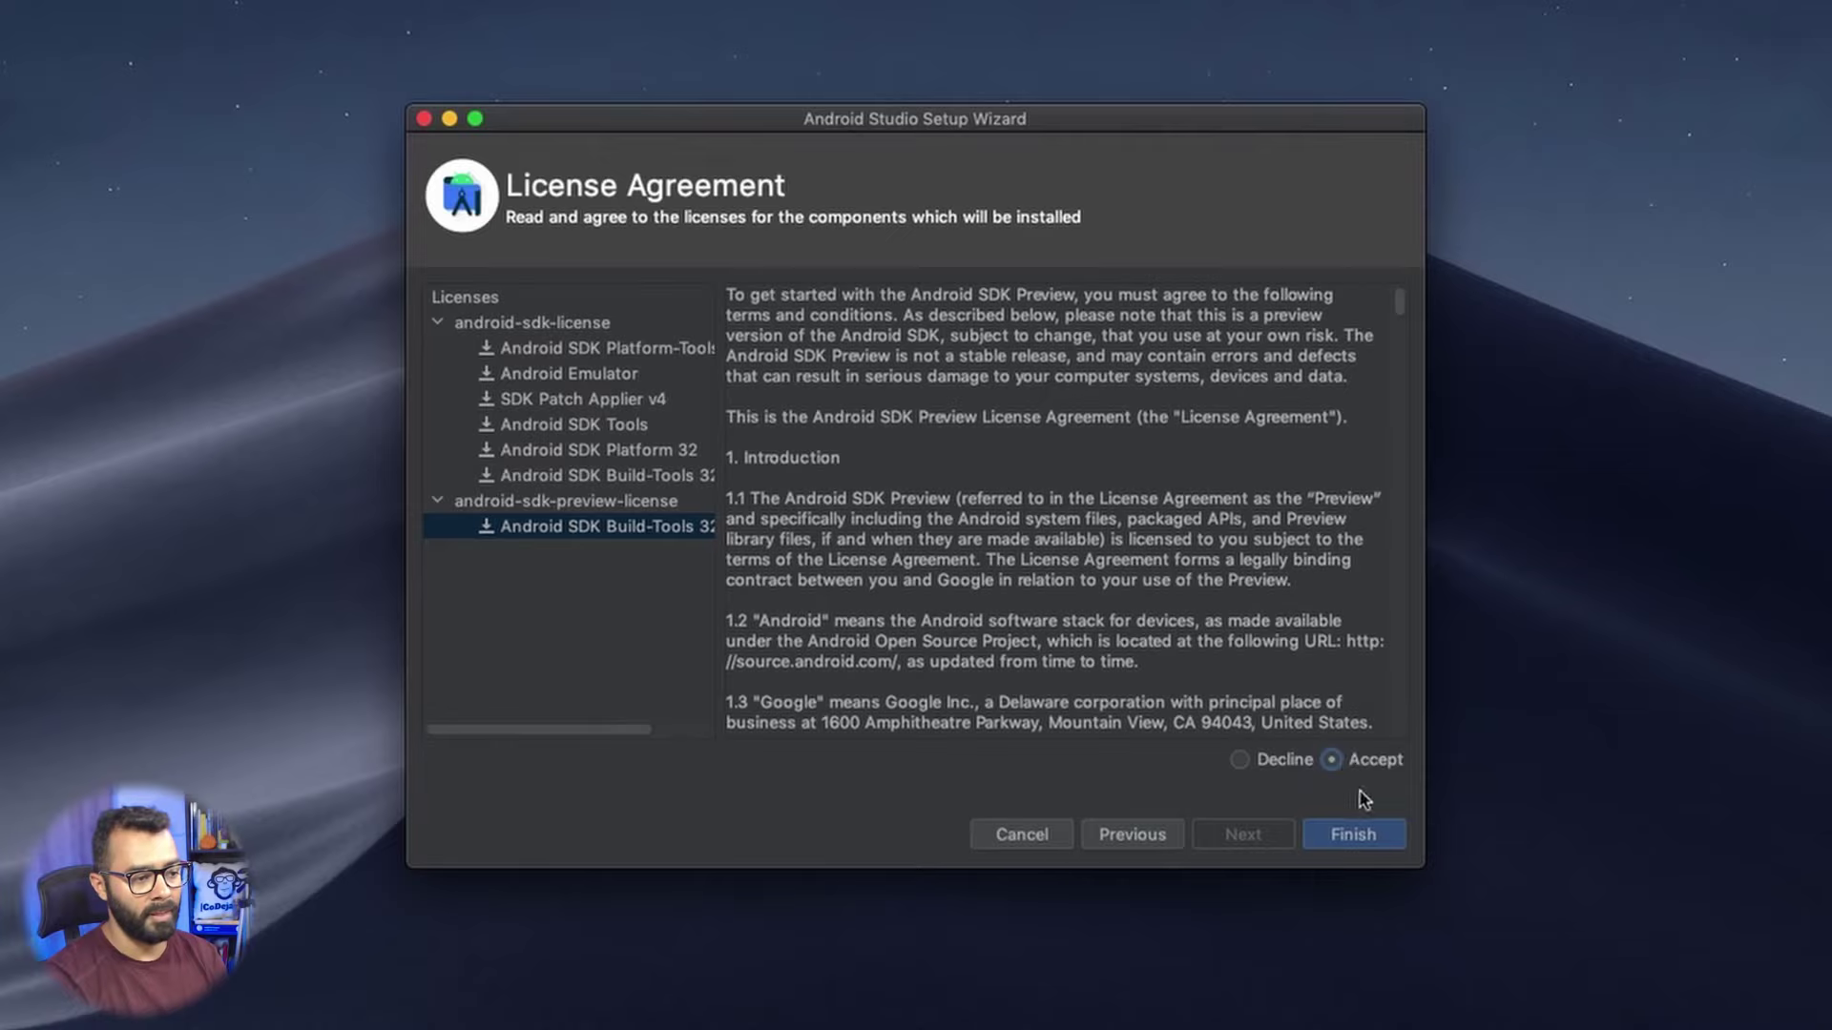
- Start installing the SDK components, show the installation details and finish the setup wizard once the installation completes
left_click(1371, 850)
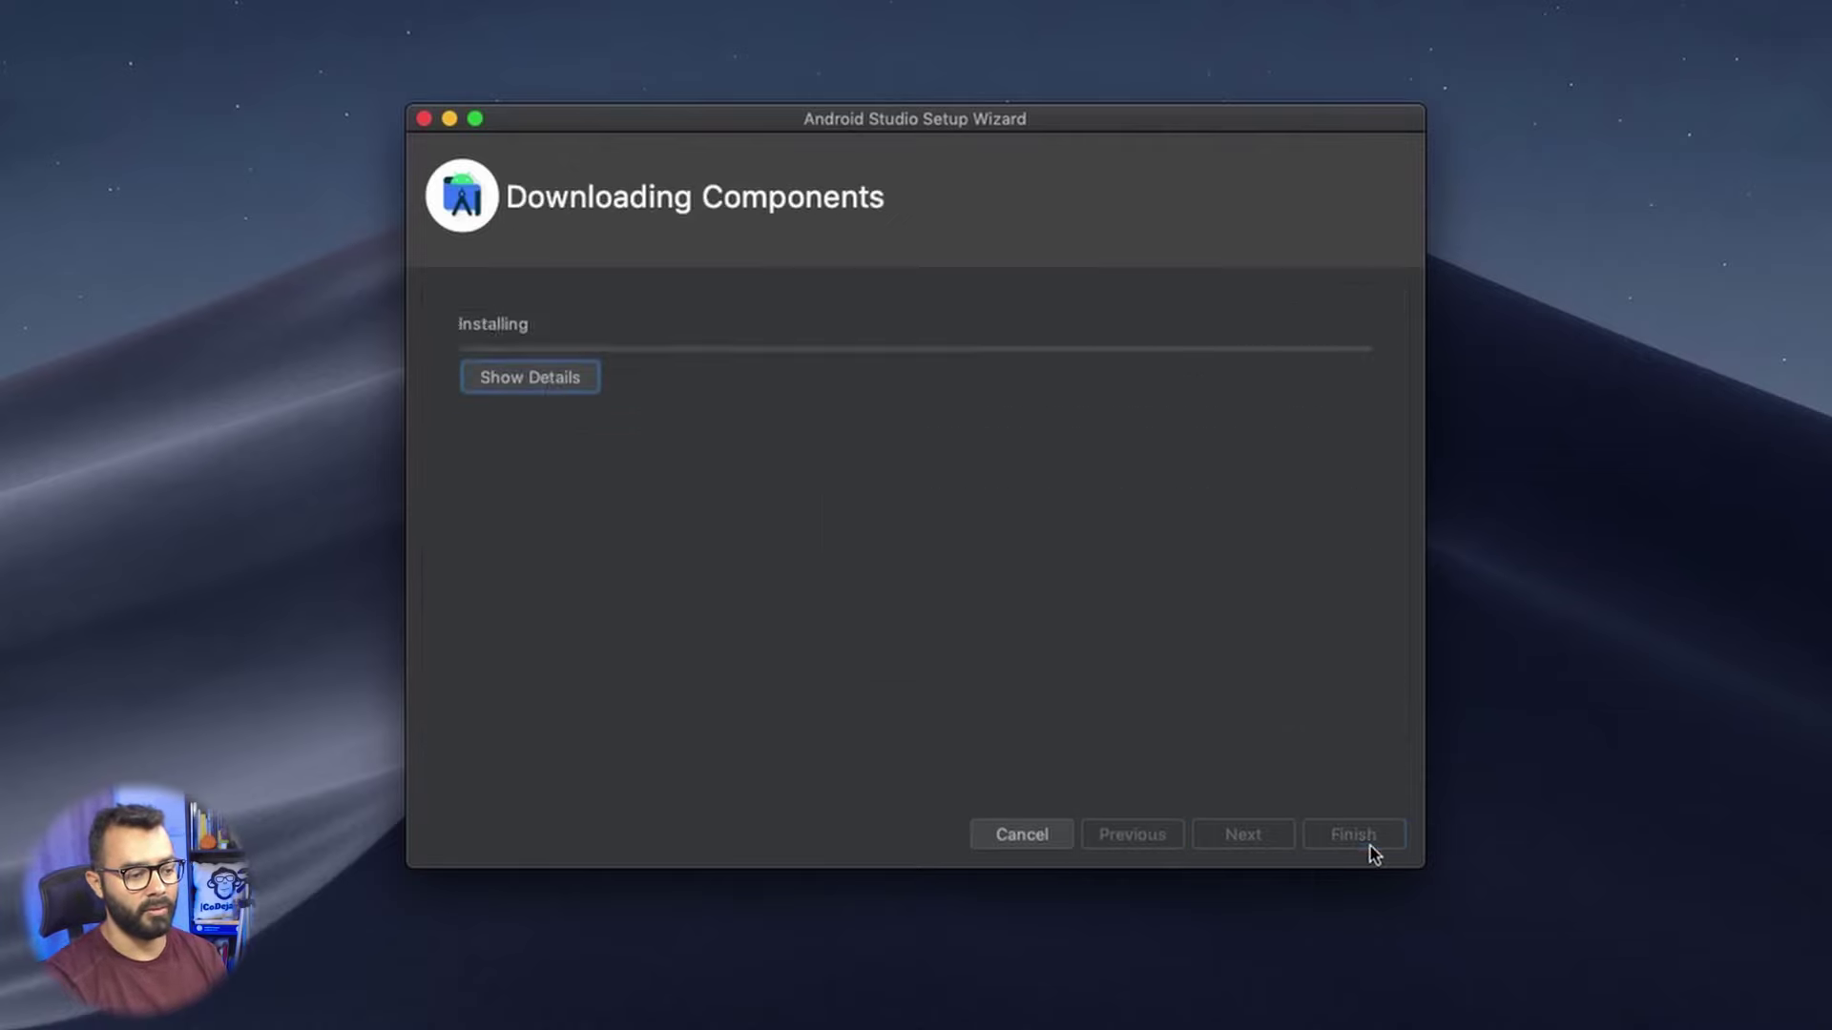
left_click(547, 401)
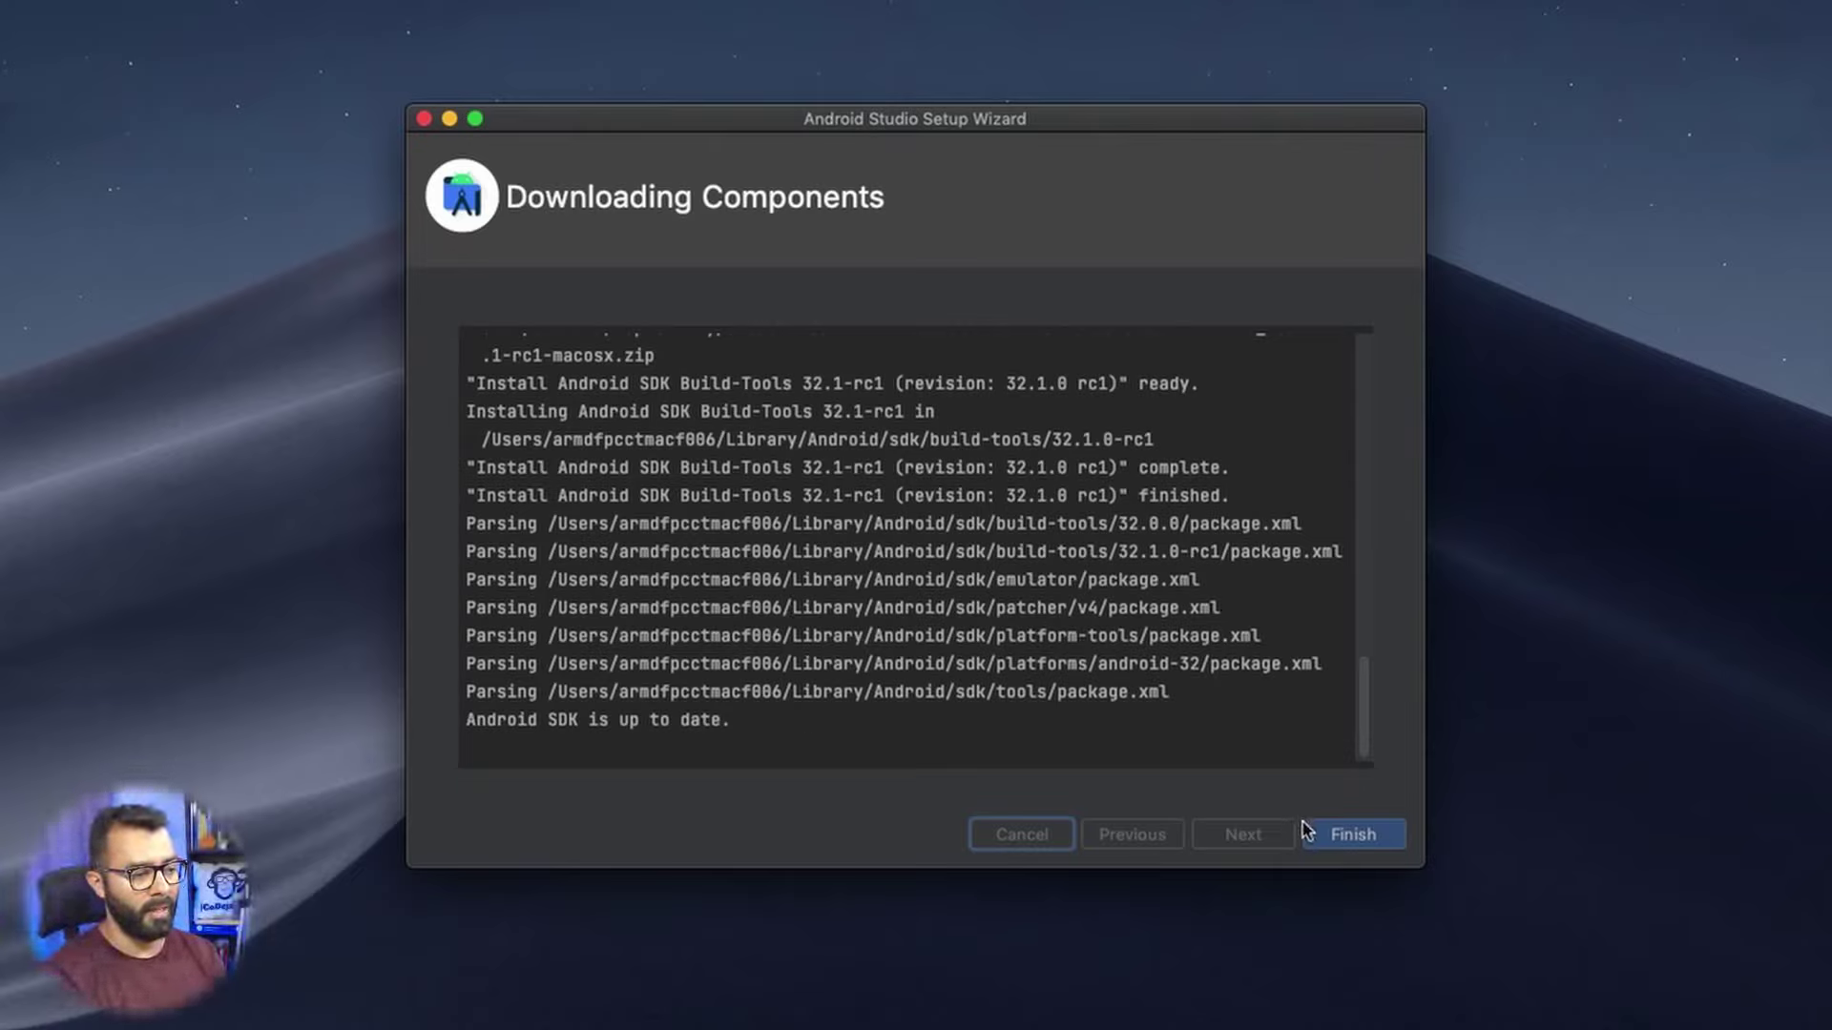
left_click(1375, 842)
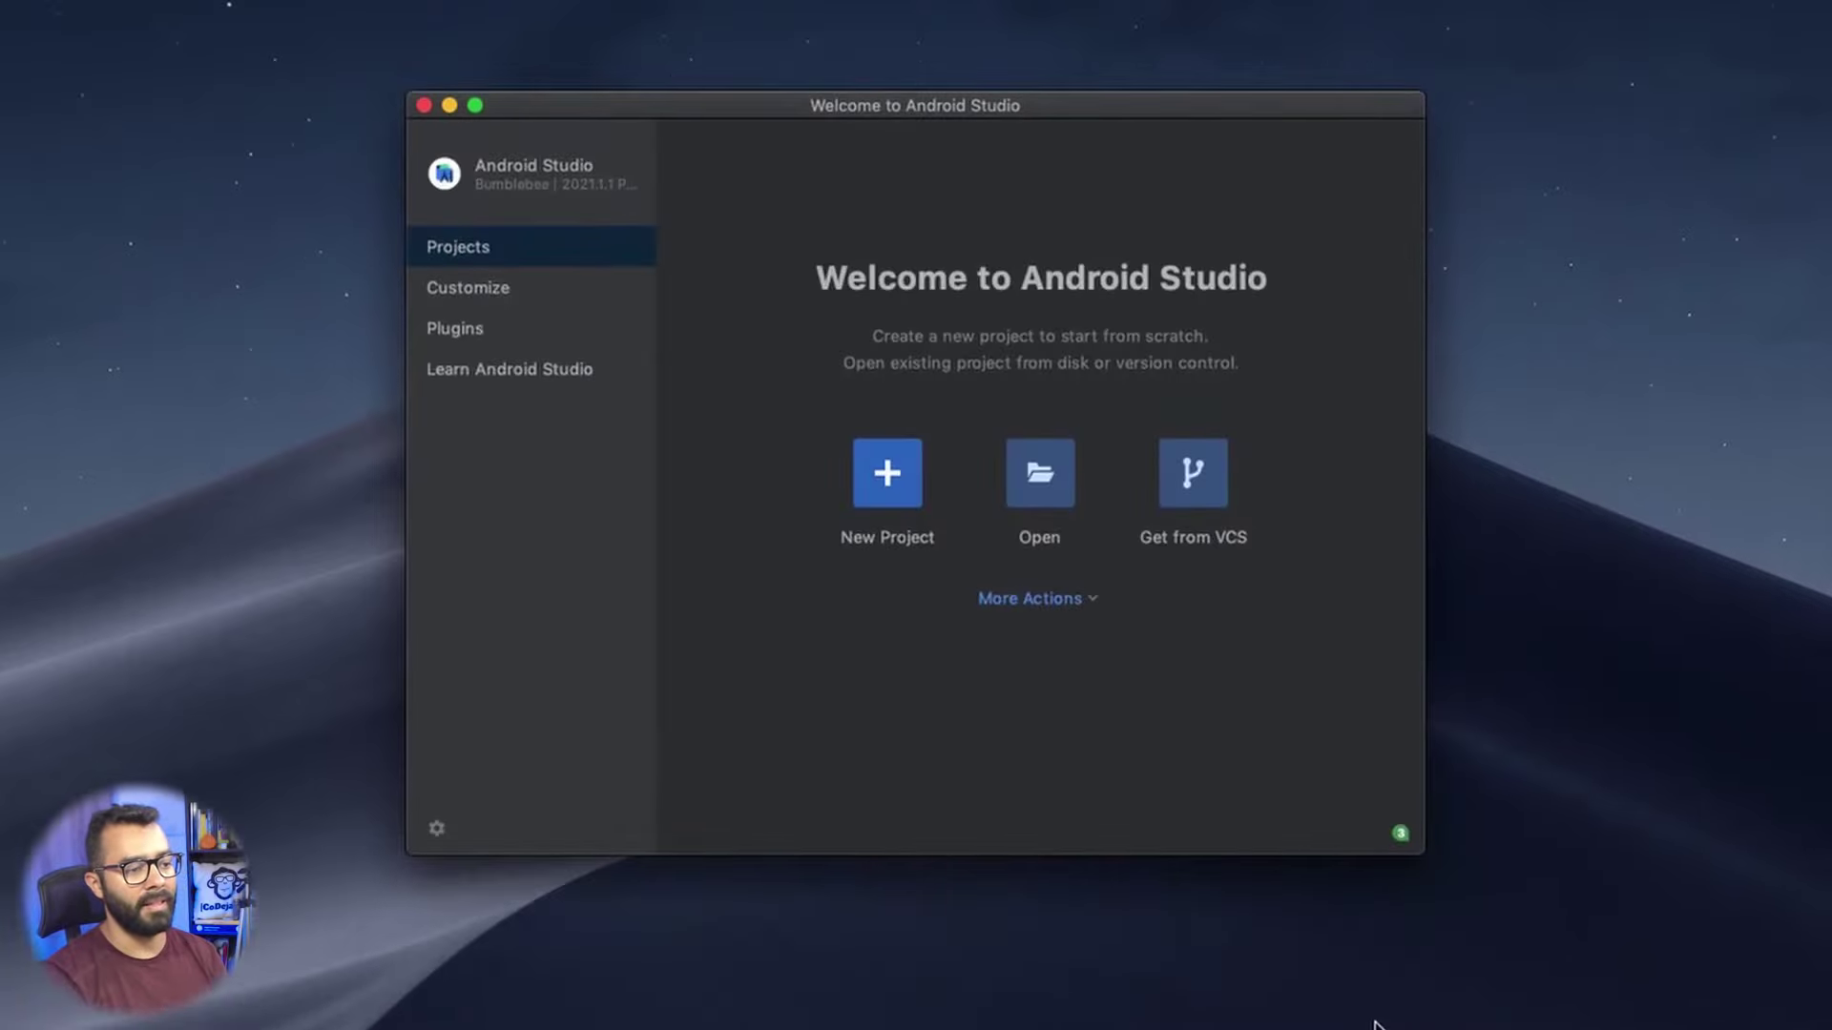
- Try the High contrast and IntelliJ Light color themes, and toggle syncing the theme with the OS on and off
left_click(443, 291)
left_click(862, 222)
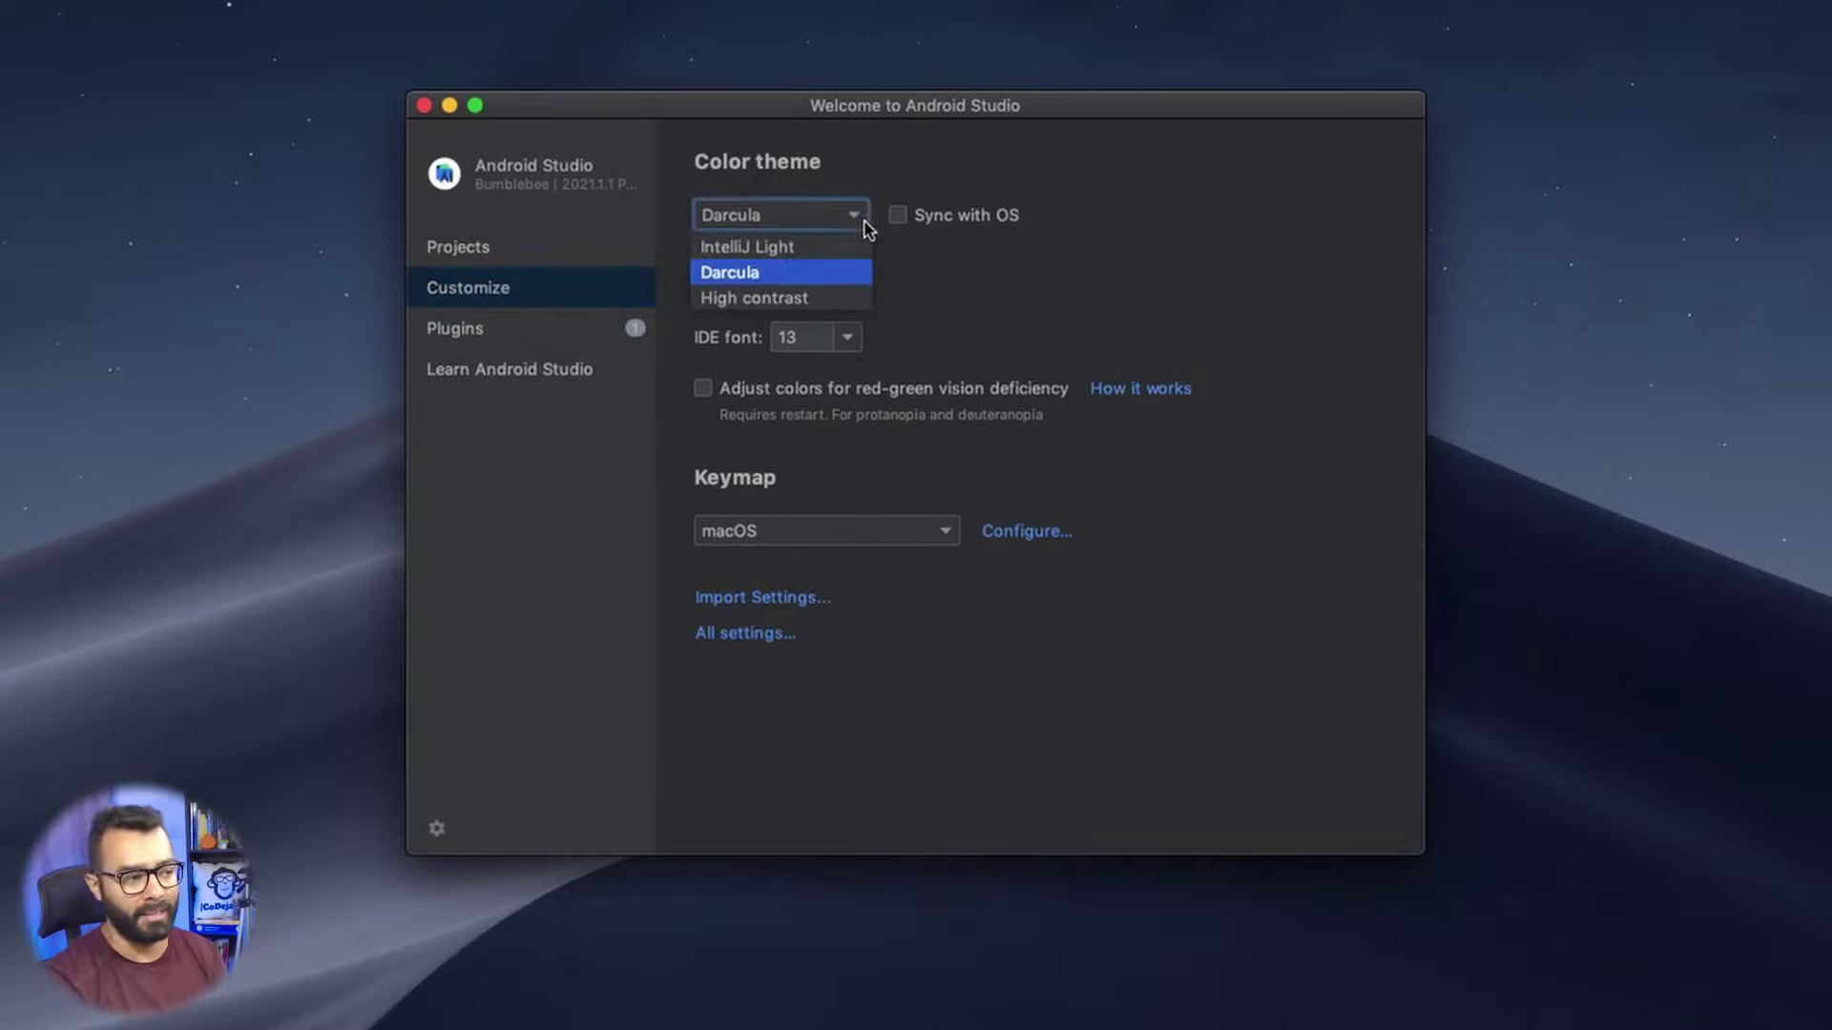
left_click(787, 300)
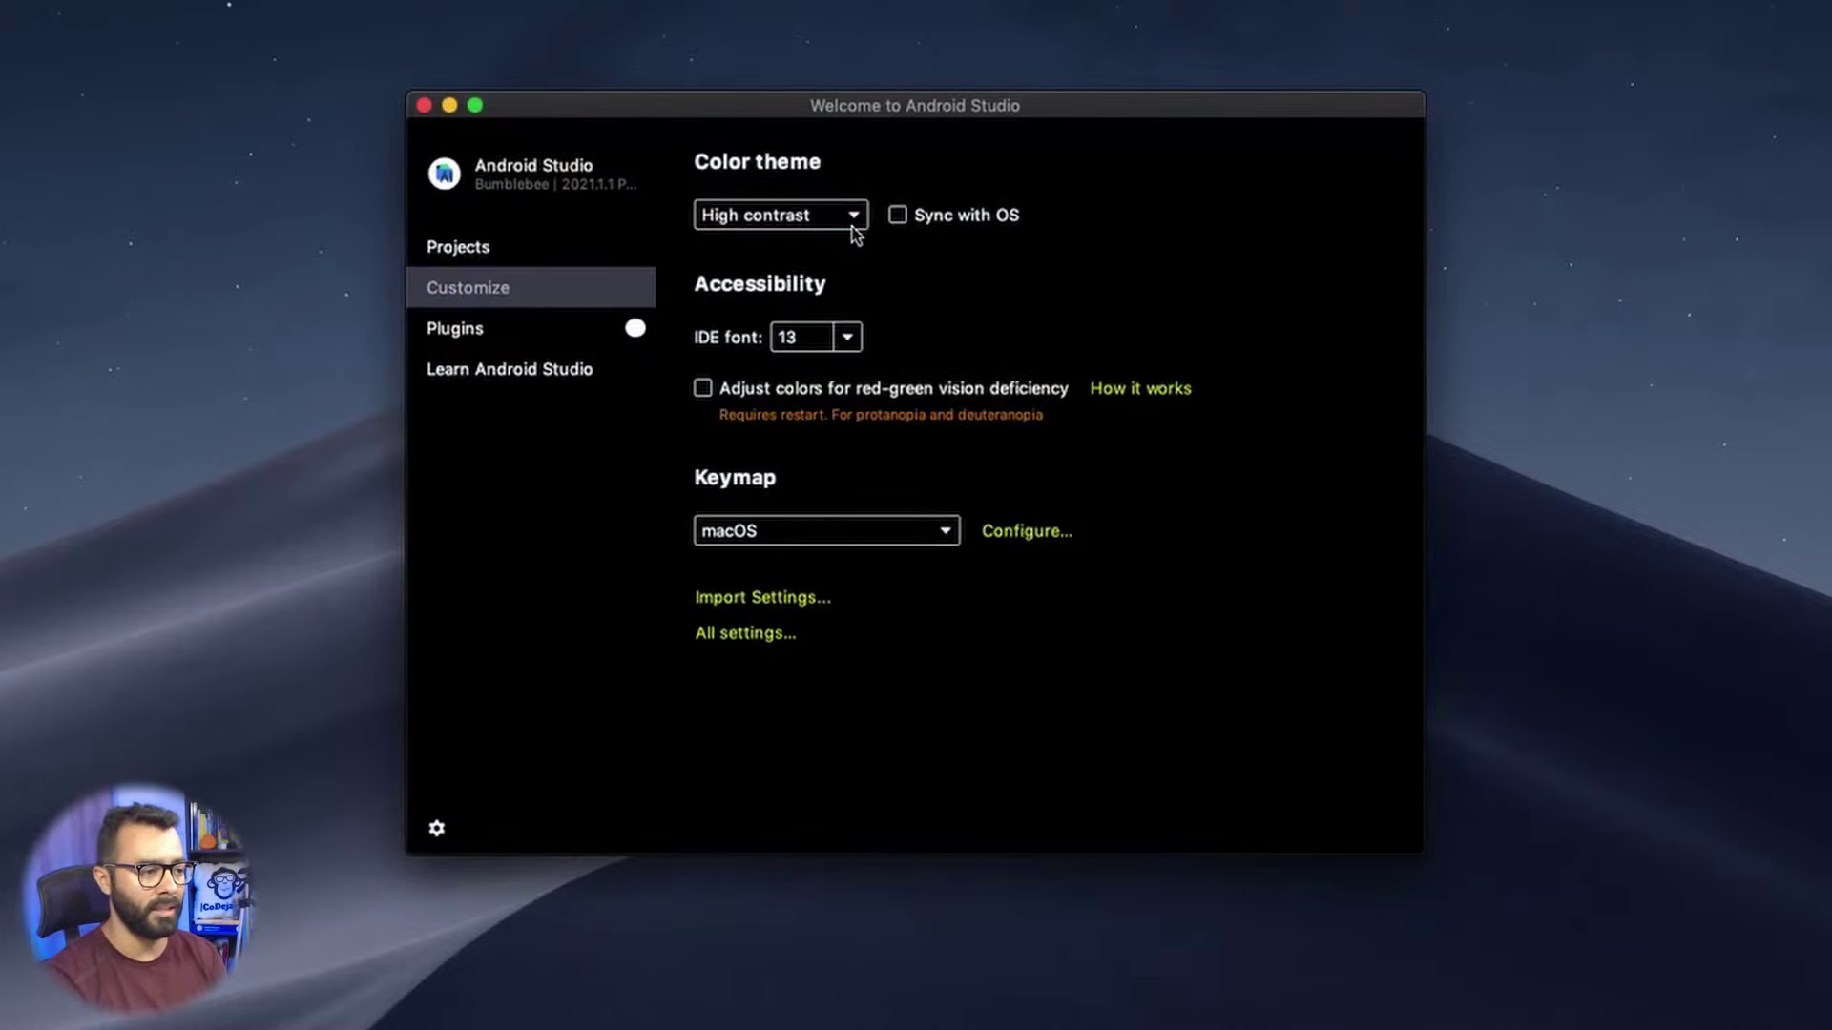
left_click(854, 223)
left_click(749, 242)
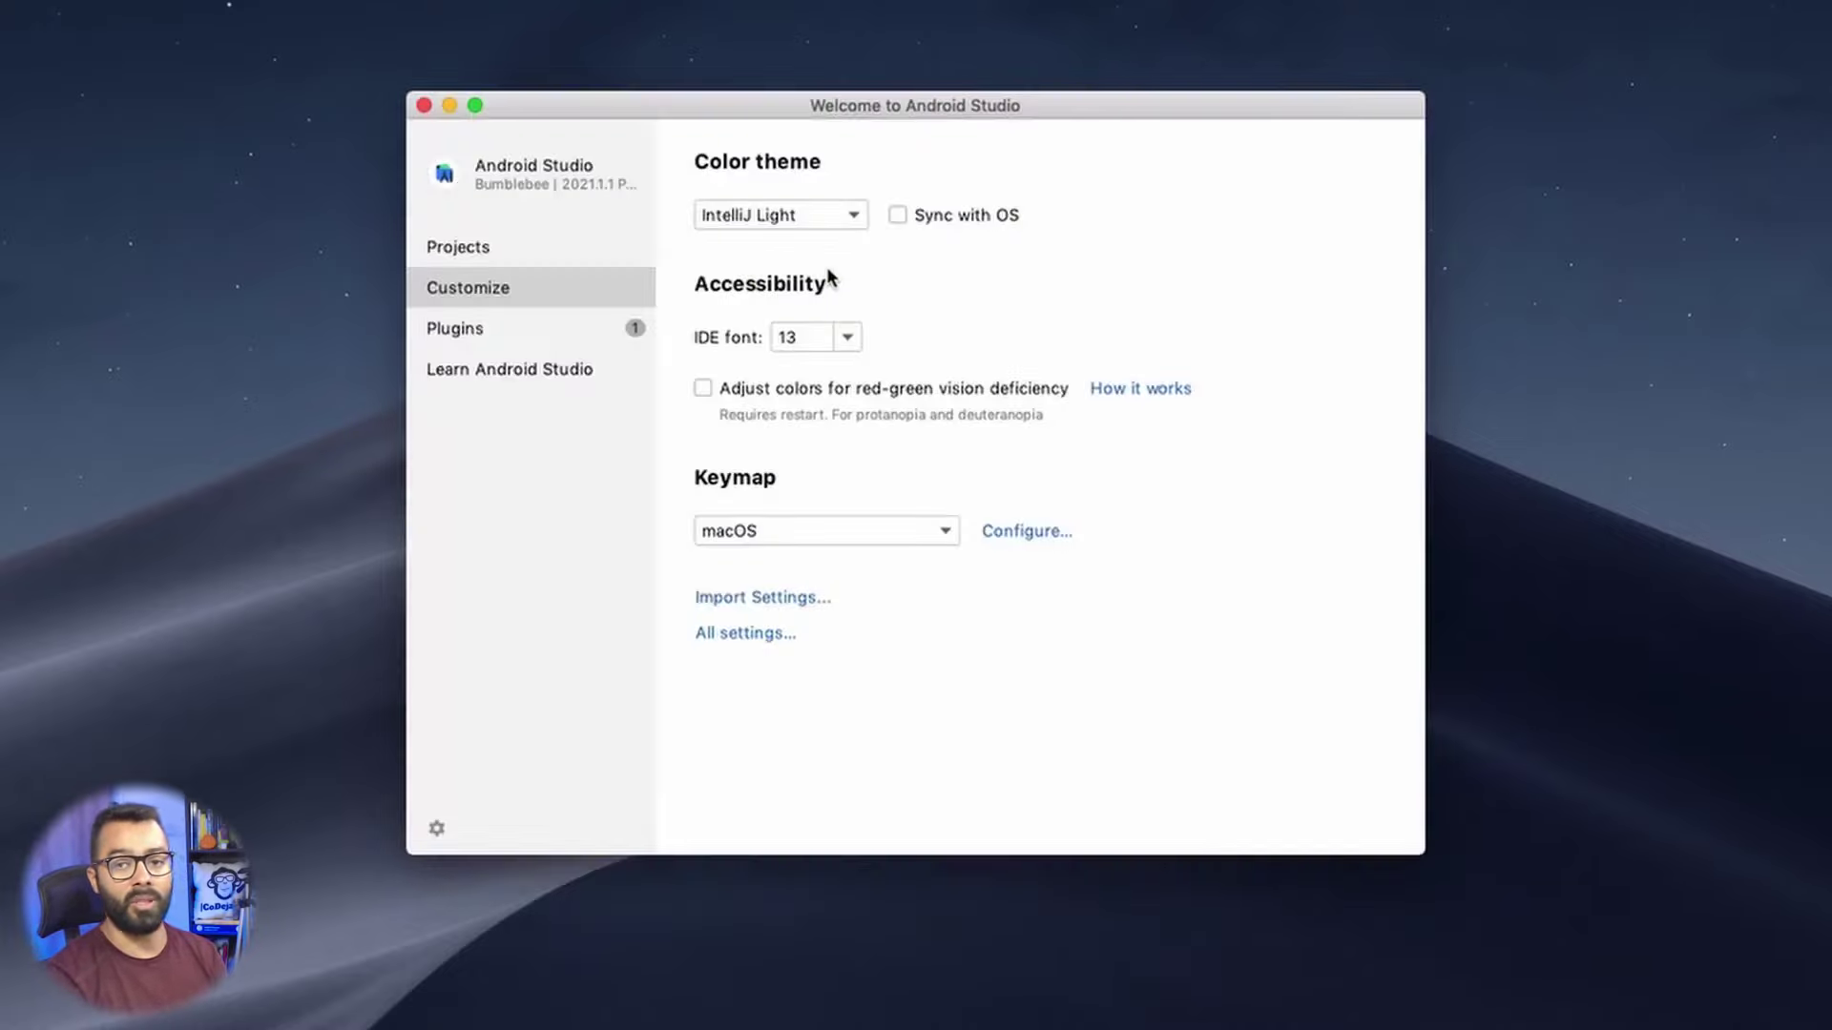
left_click(903, 214)
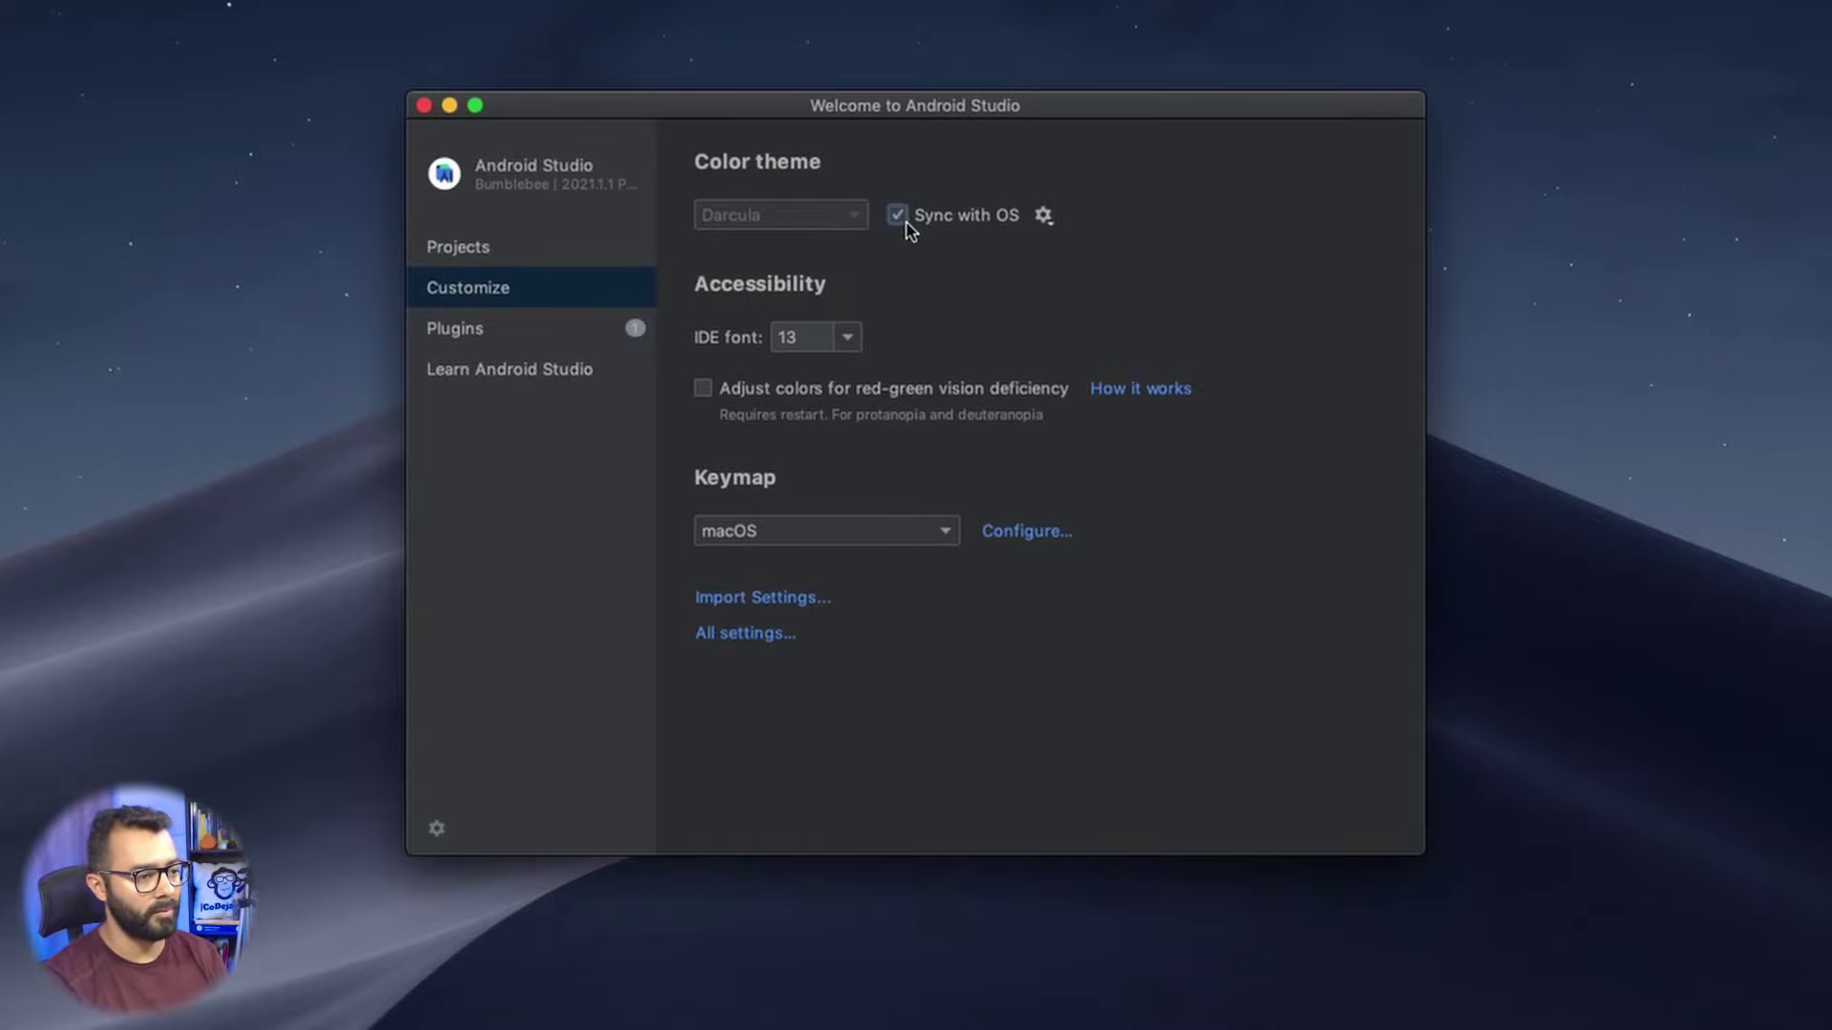
left_click(898, 218)
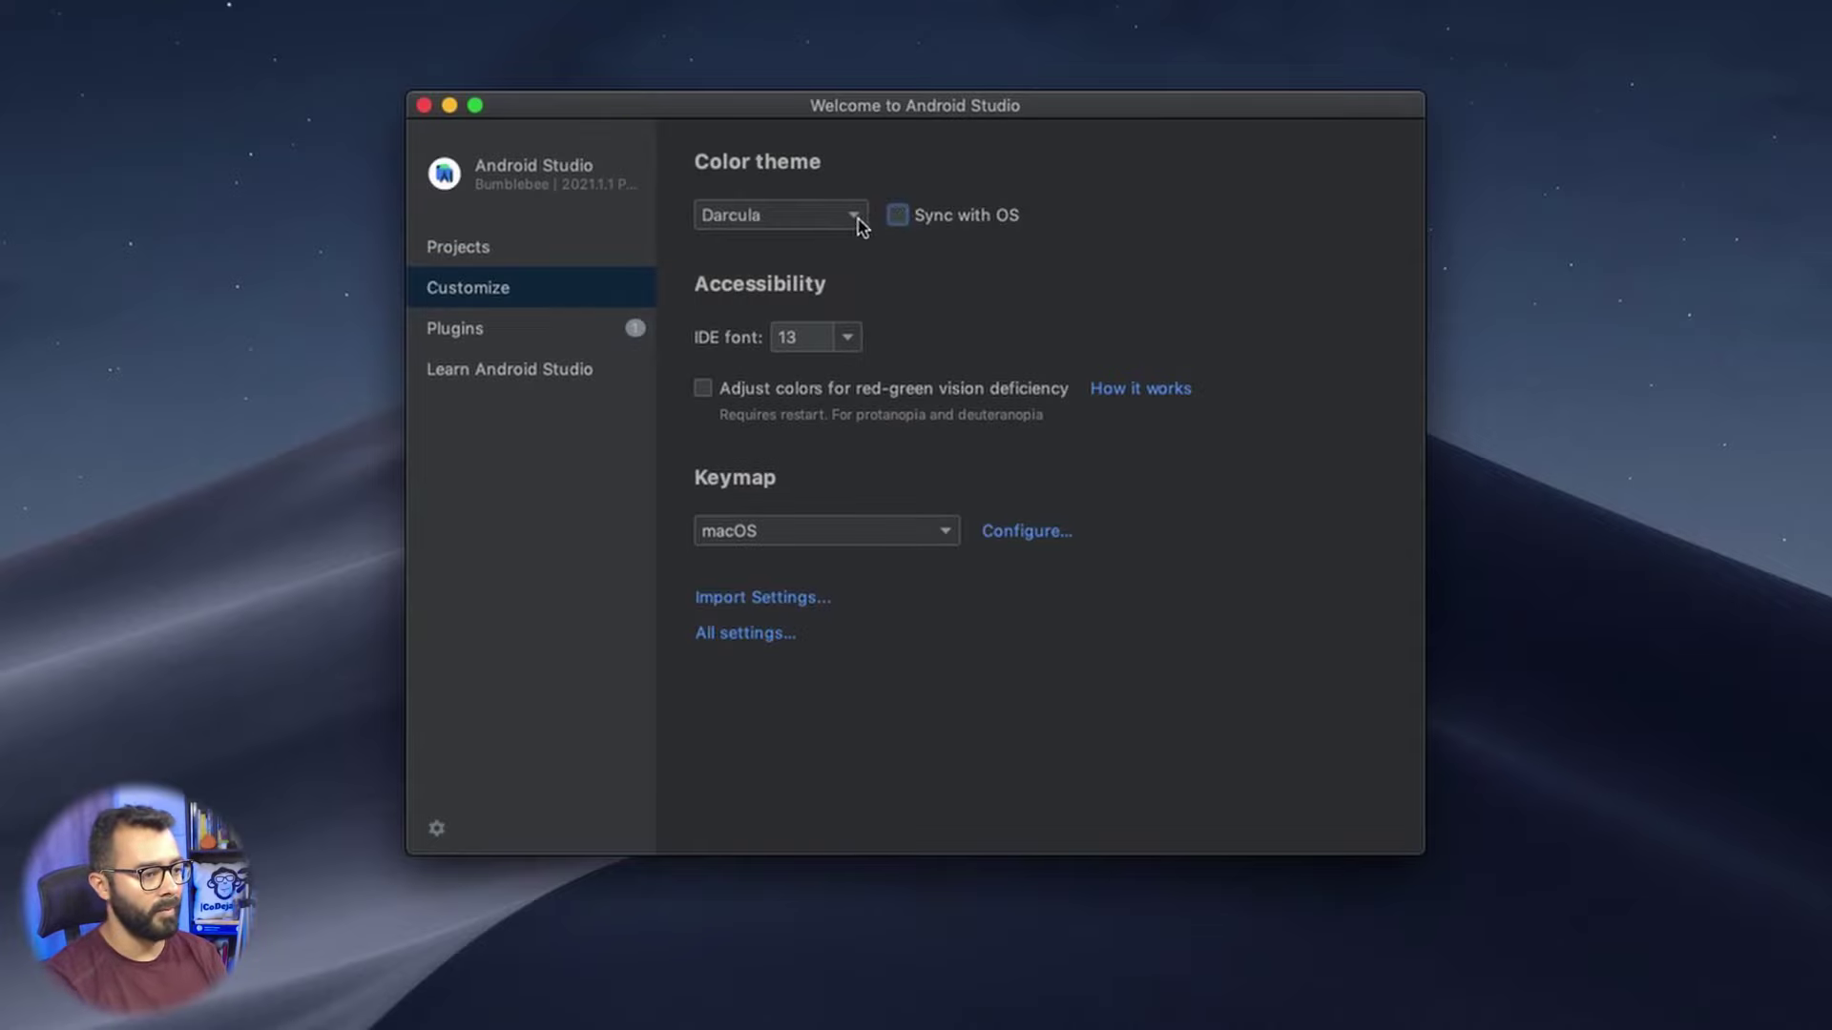
- Look over the plugin marketplace, the learning resources and the additional project actions of the welcome window
left_click(540, 347)
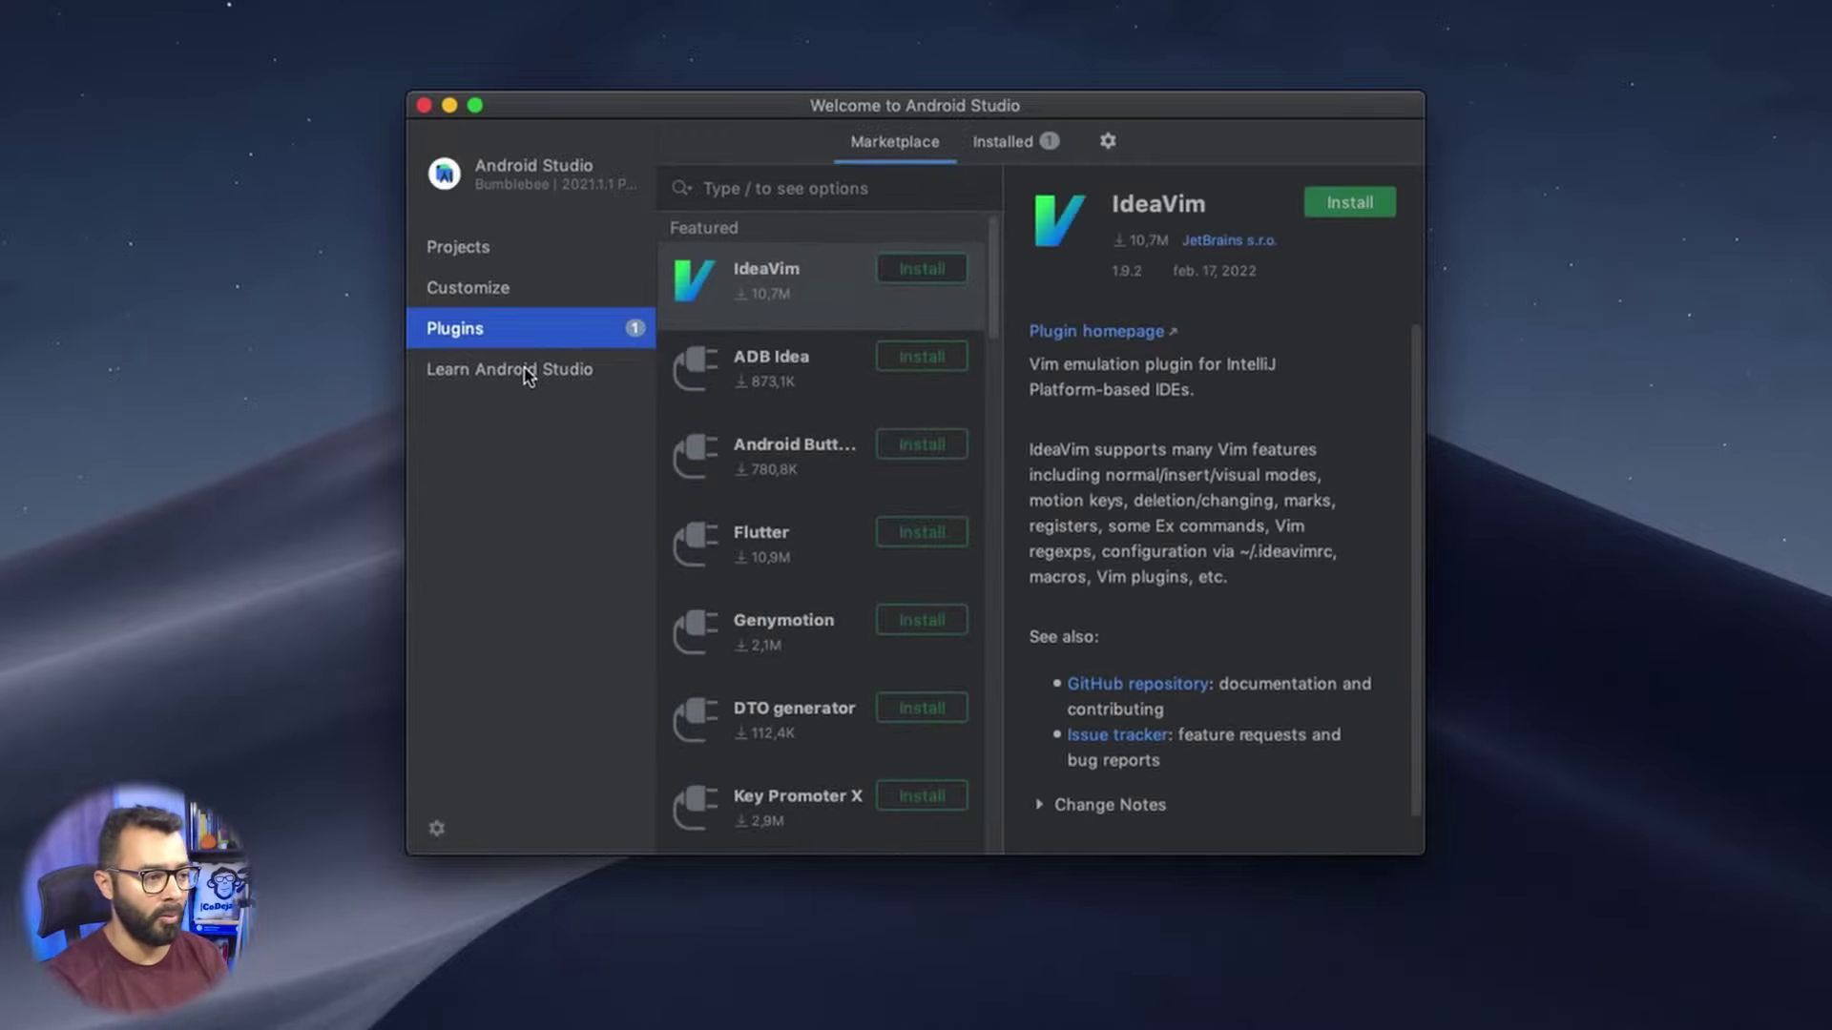
left_click(527, 368)
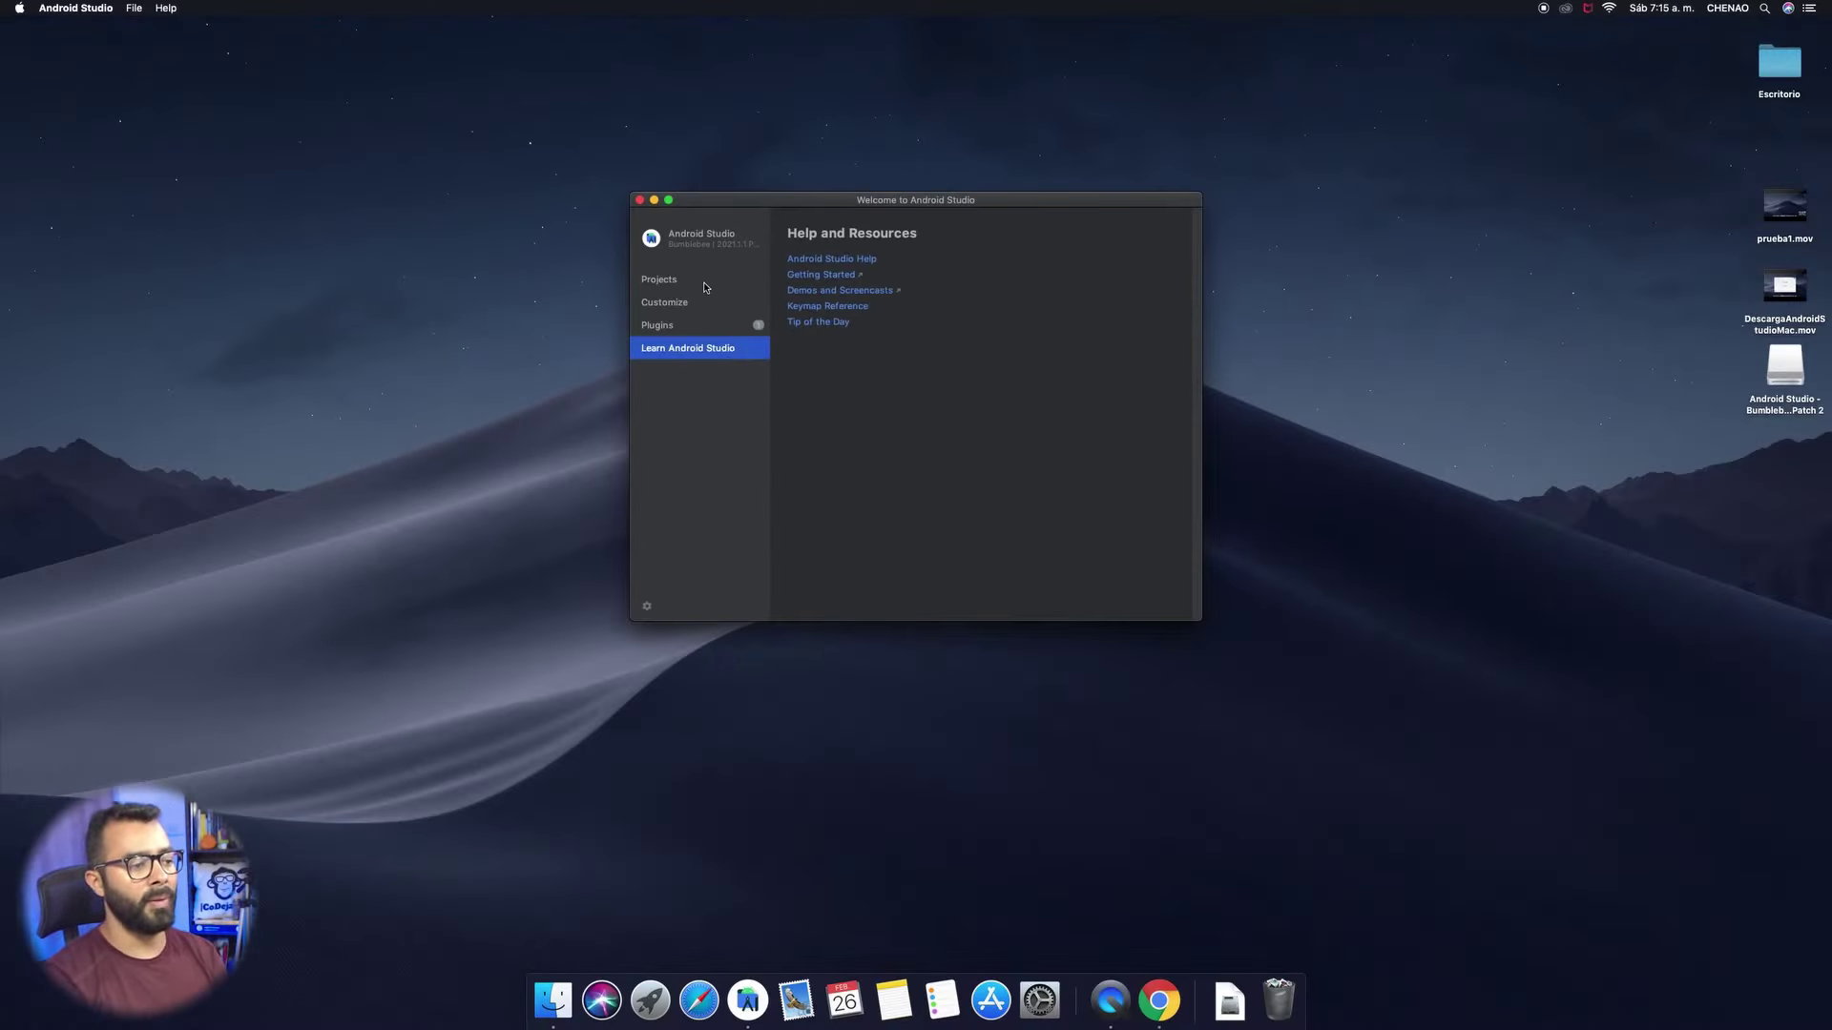
left_click(704, 284)
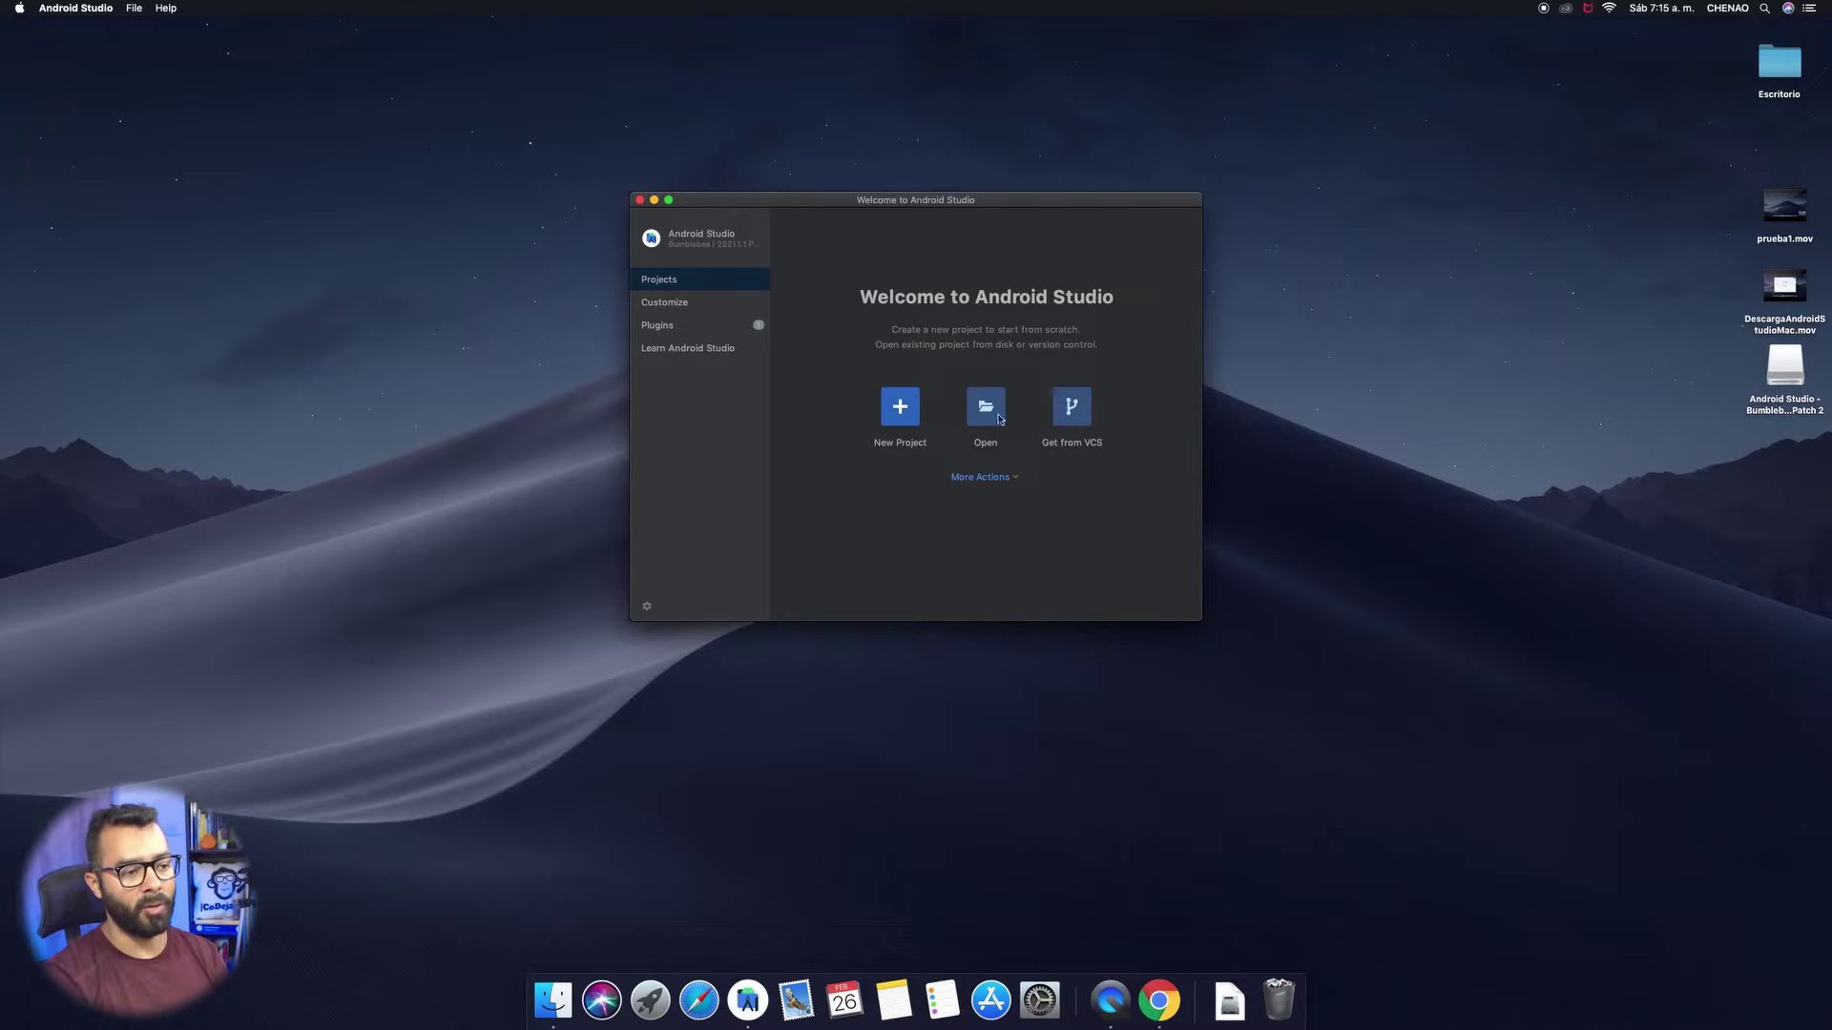
left_click(1015, 477)
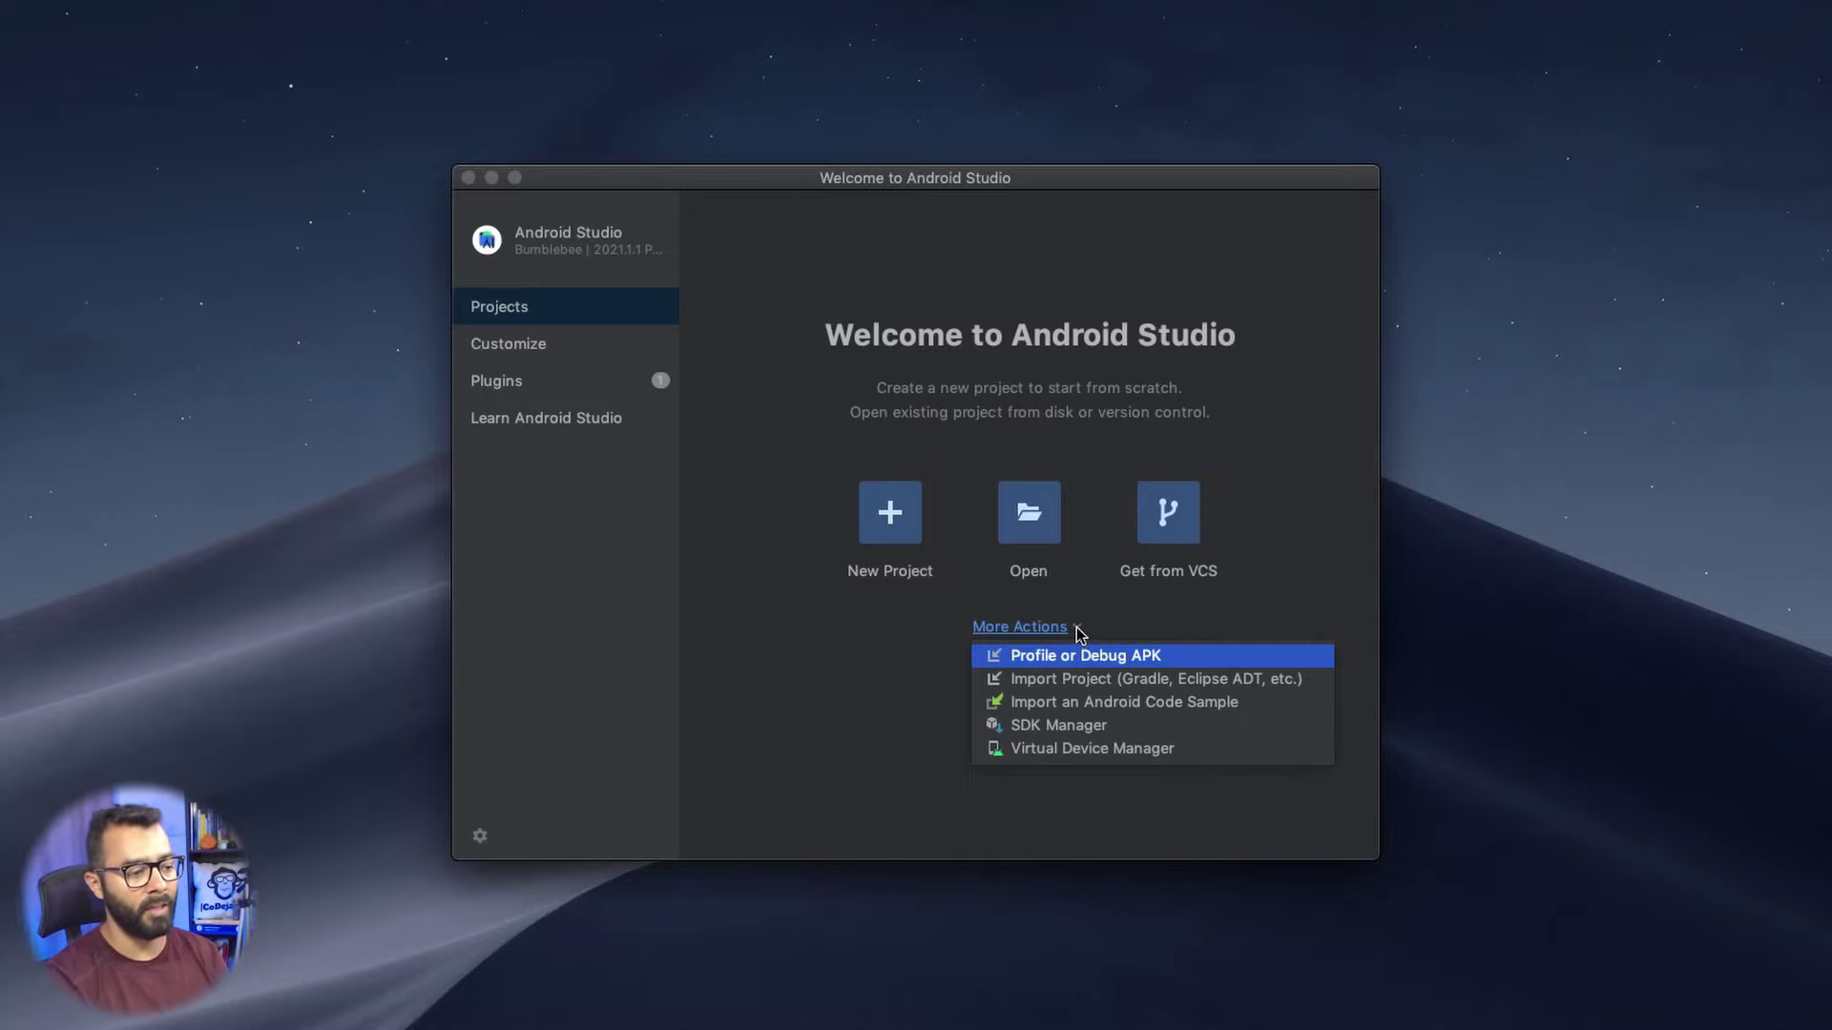
left_click(893, 599)
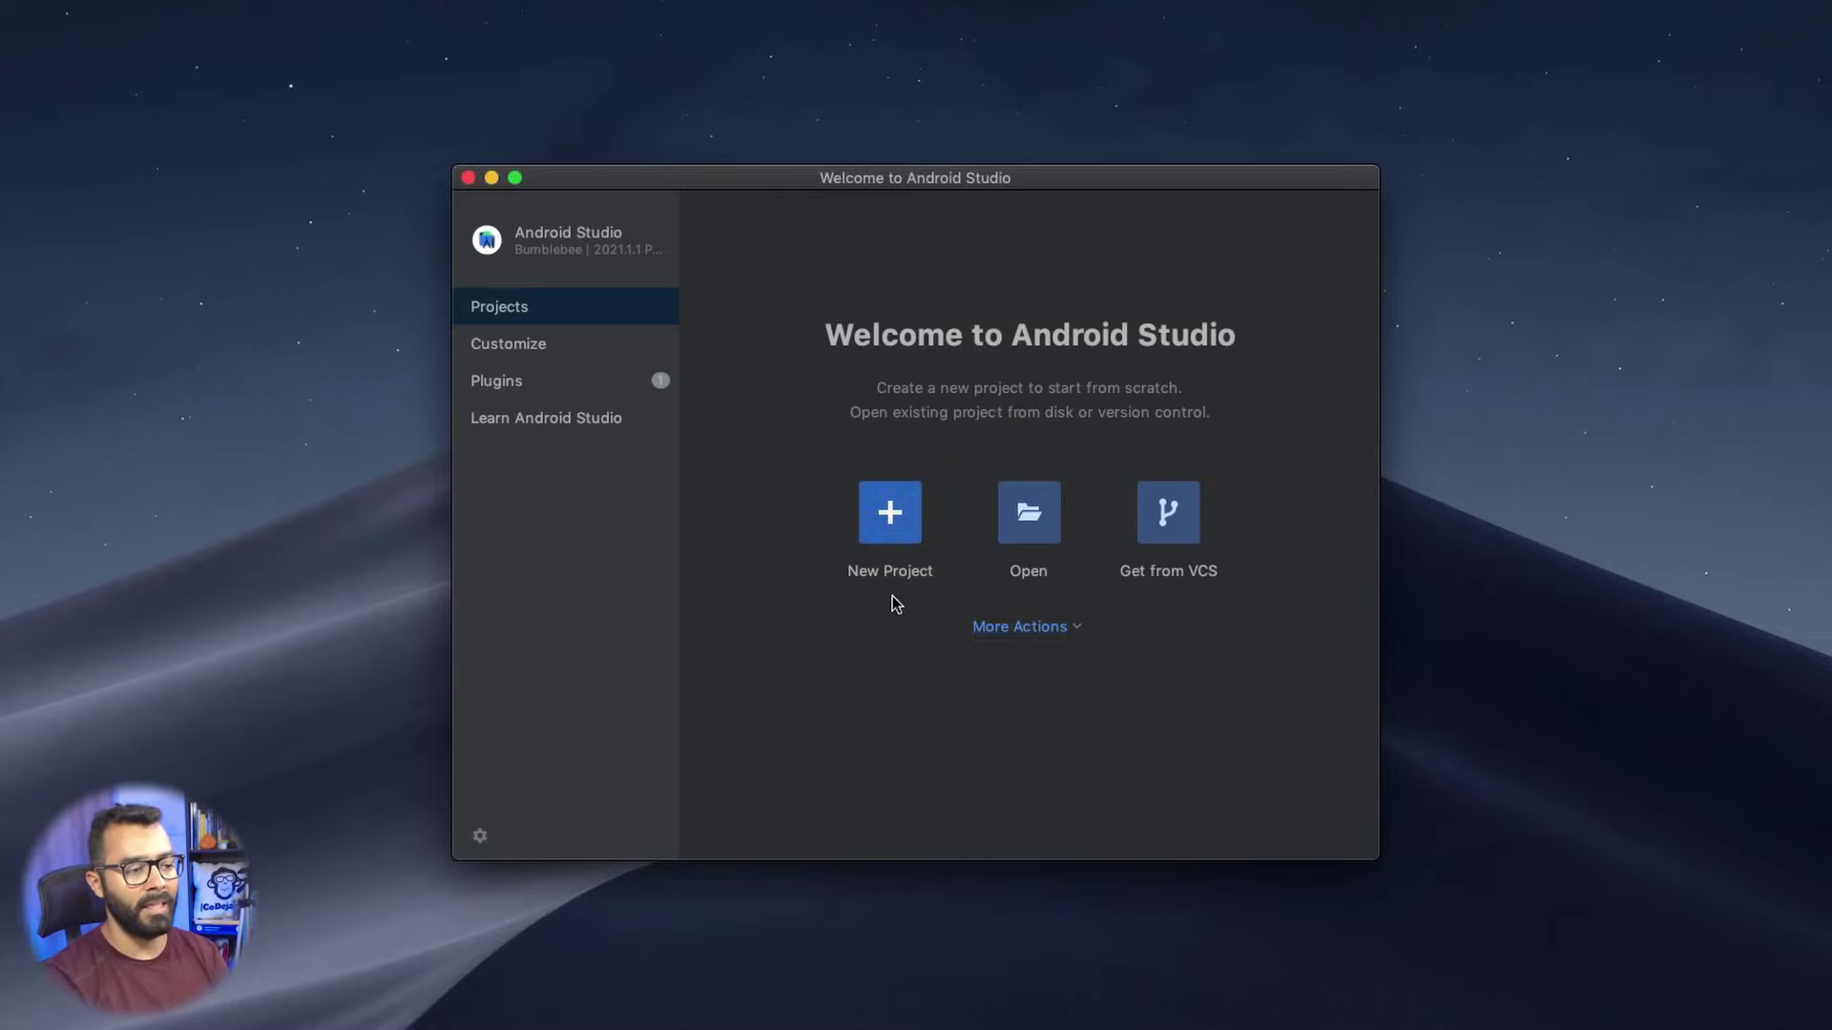
- Start a new project and look through its Phone and Tablet activity templates
left_click(892, 513)
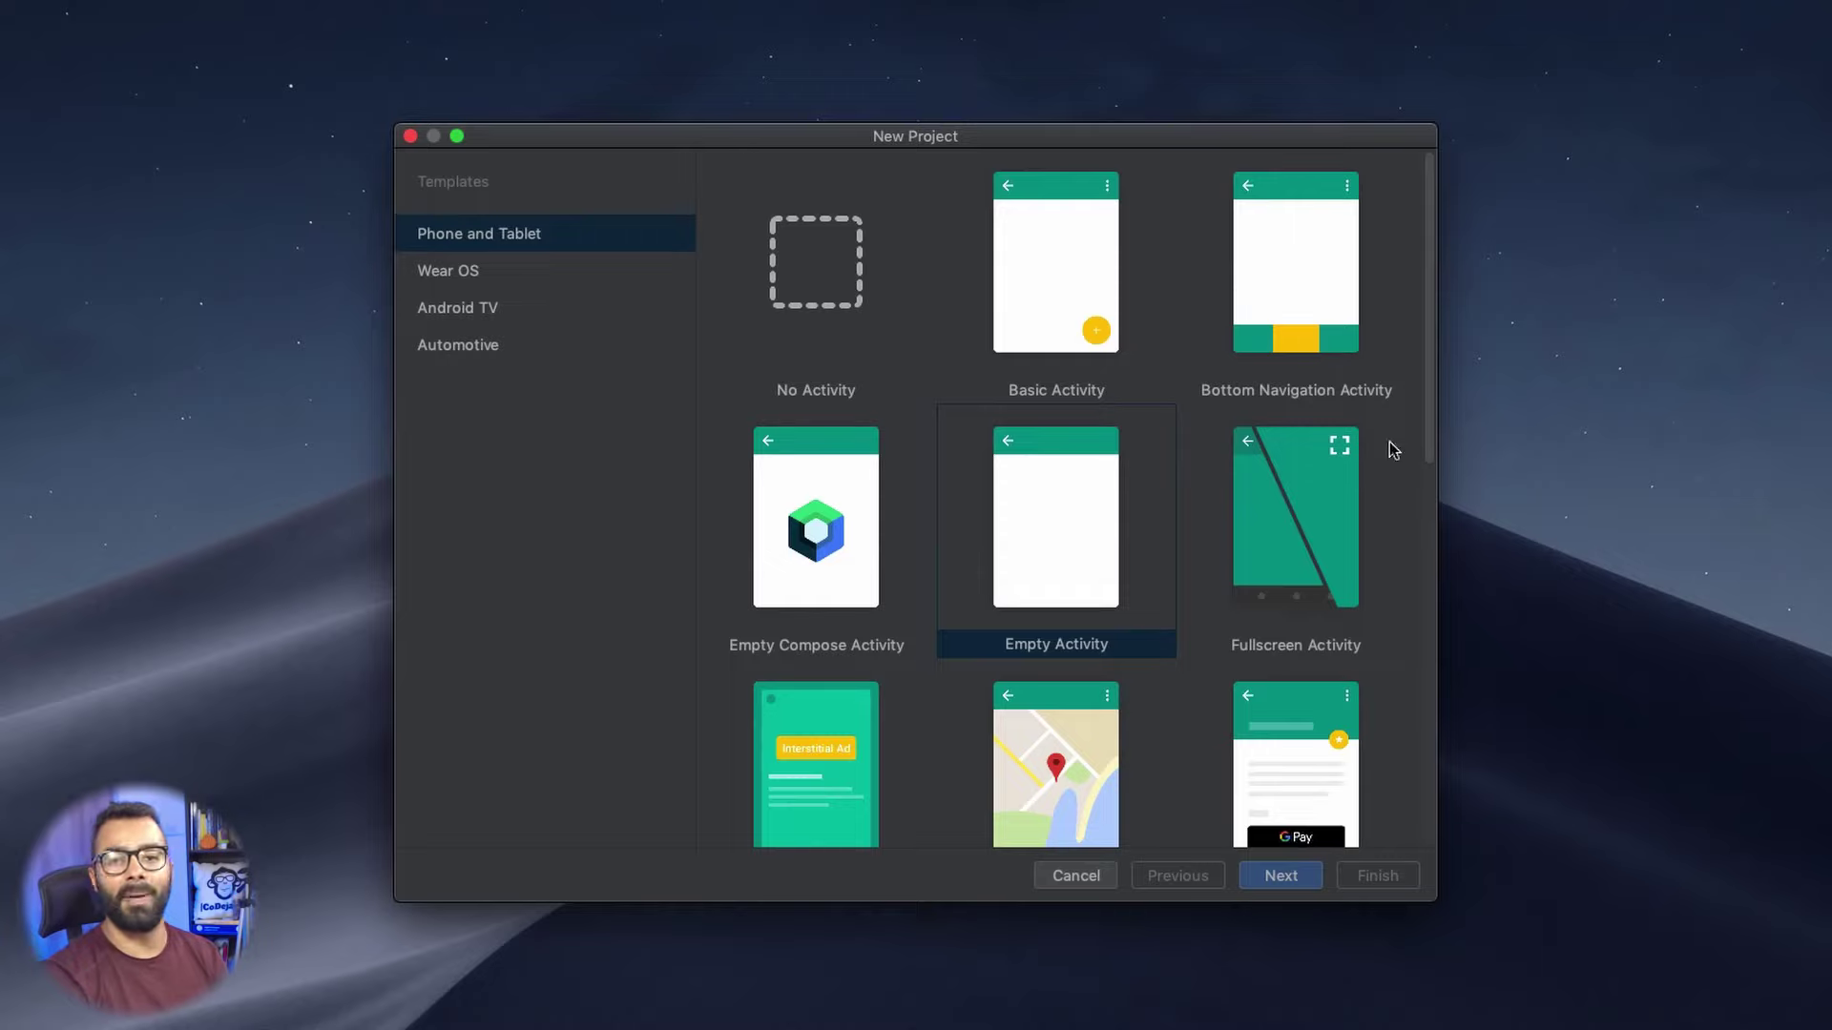
left_click_drag(1428, 374, 1450, 805)
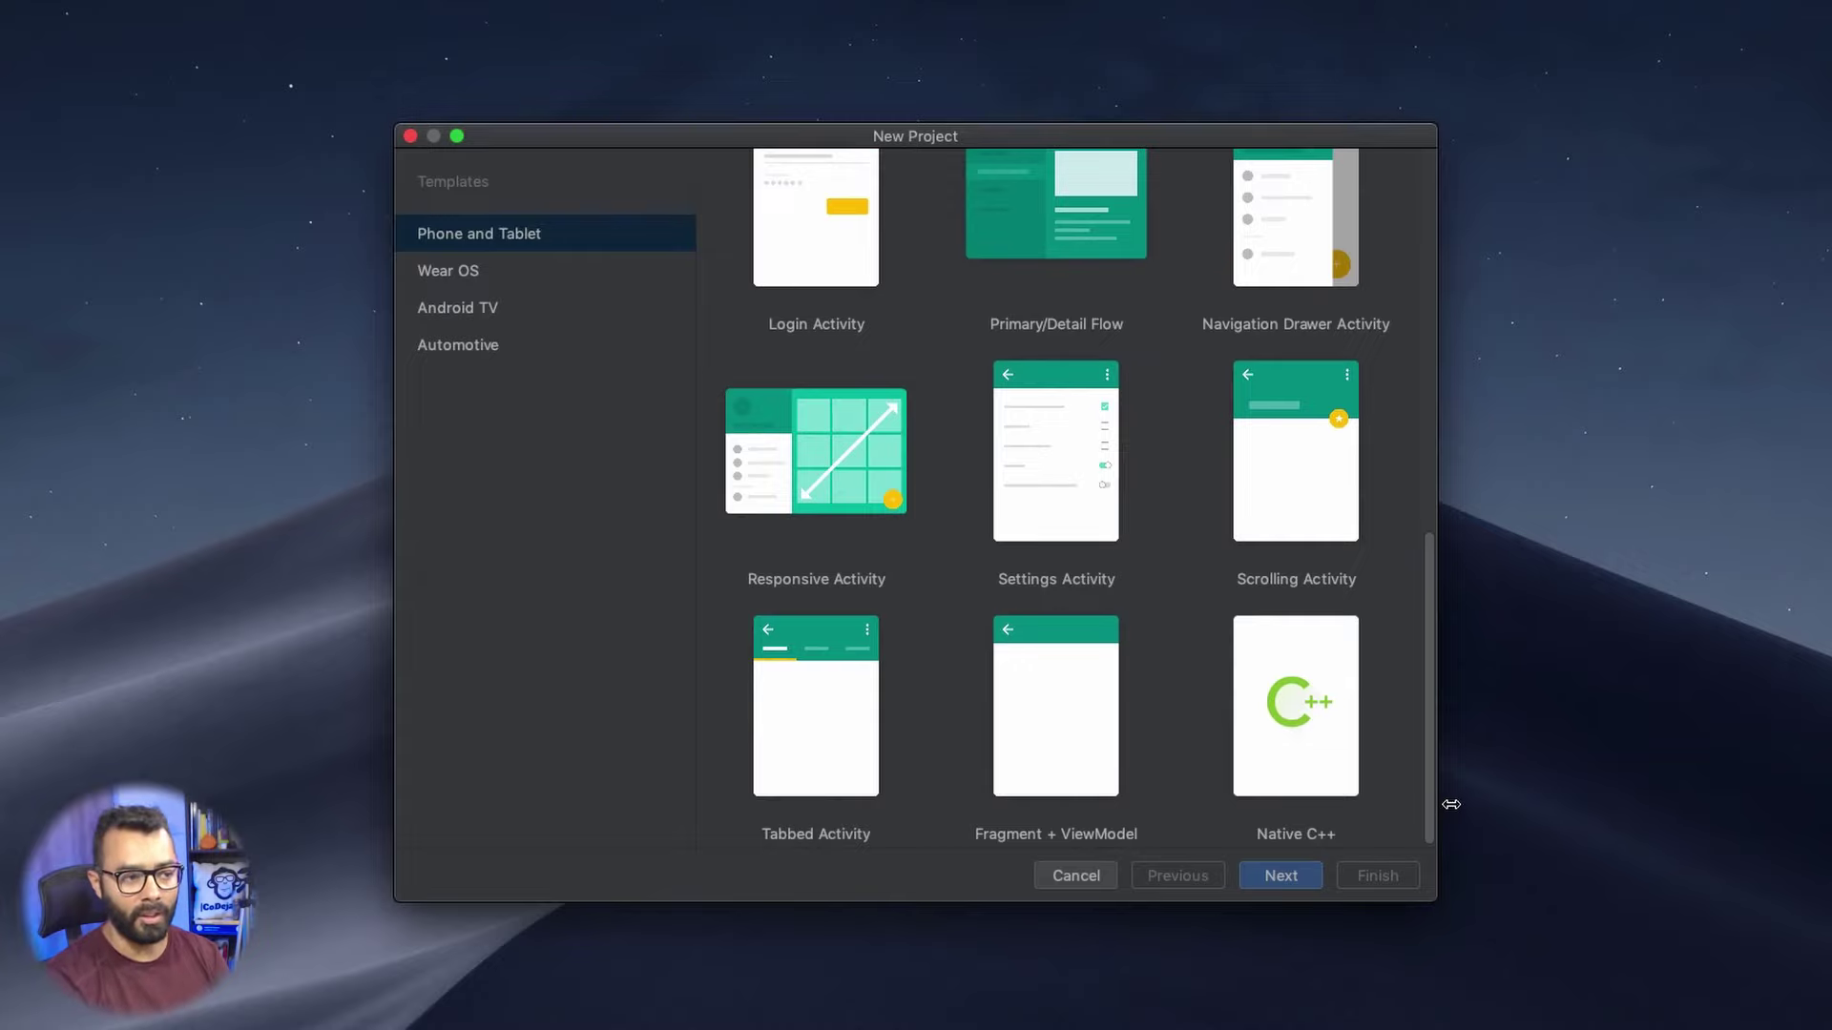
left_click_drag(1462, 804, 1429, 354)
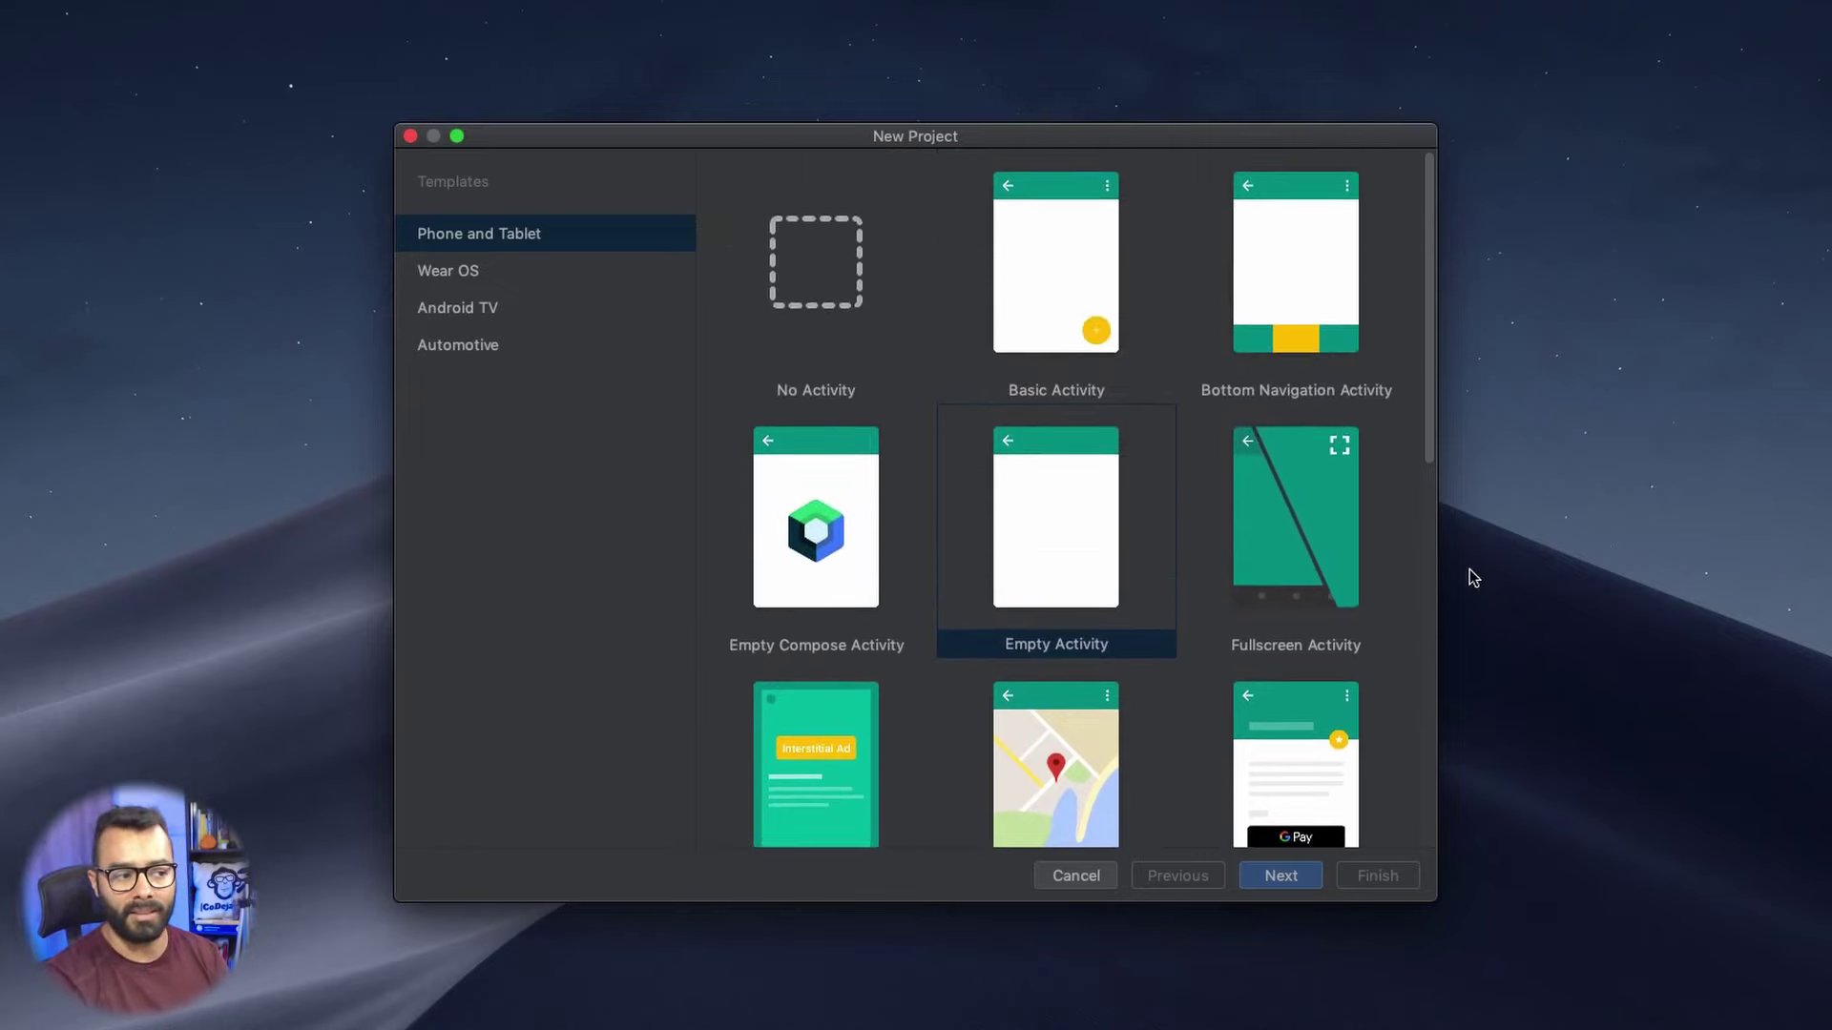
left_click(883, 268)
left_click(1038, 460)
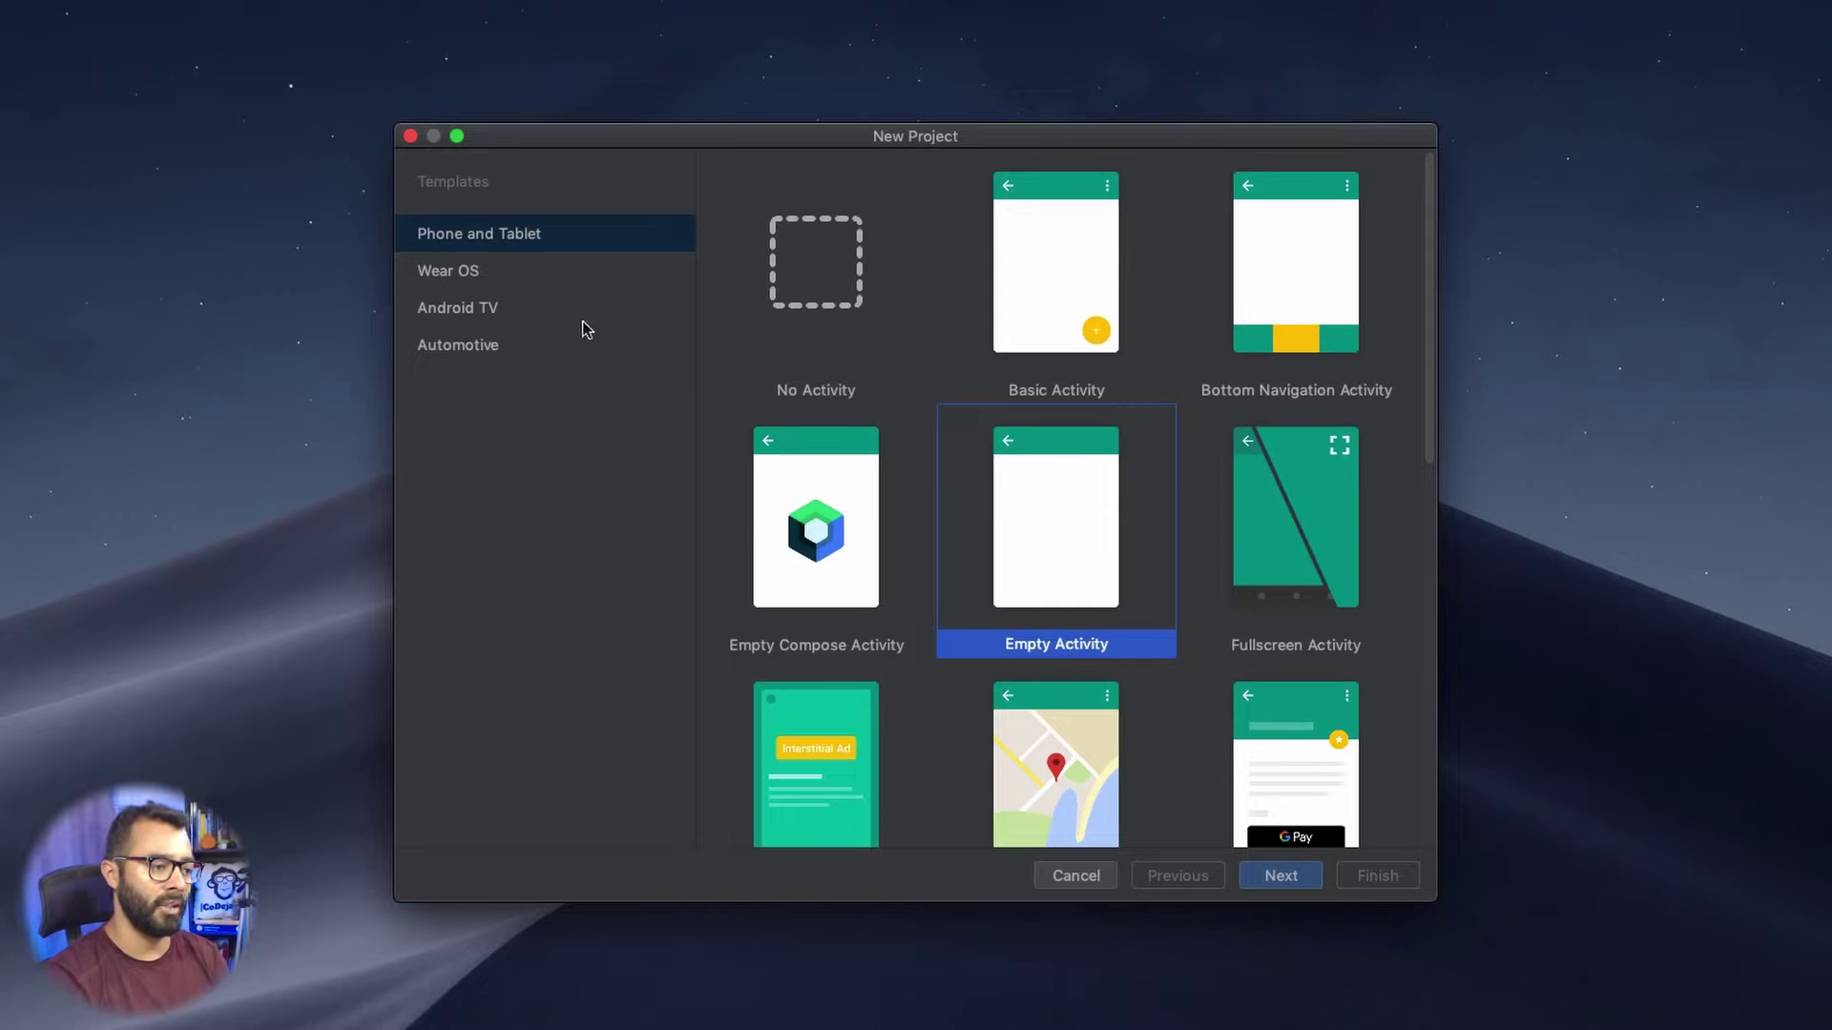
- Look at the project templates offered for Wear OS, Android TV and Automotive
left_click(472, 283)
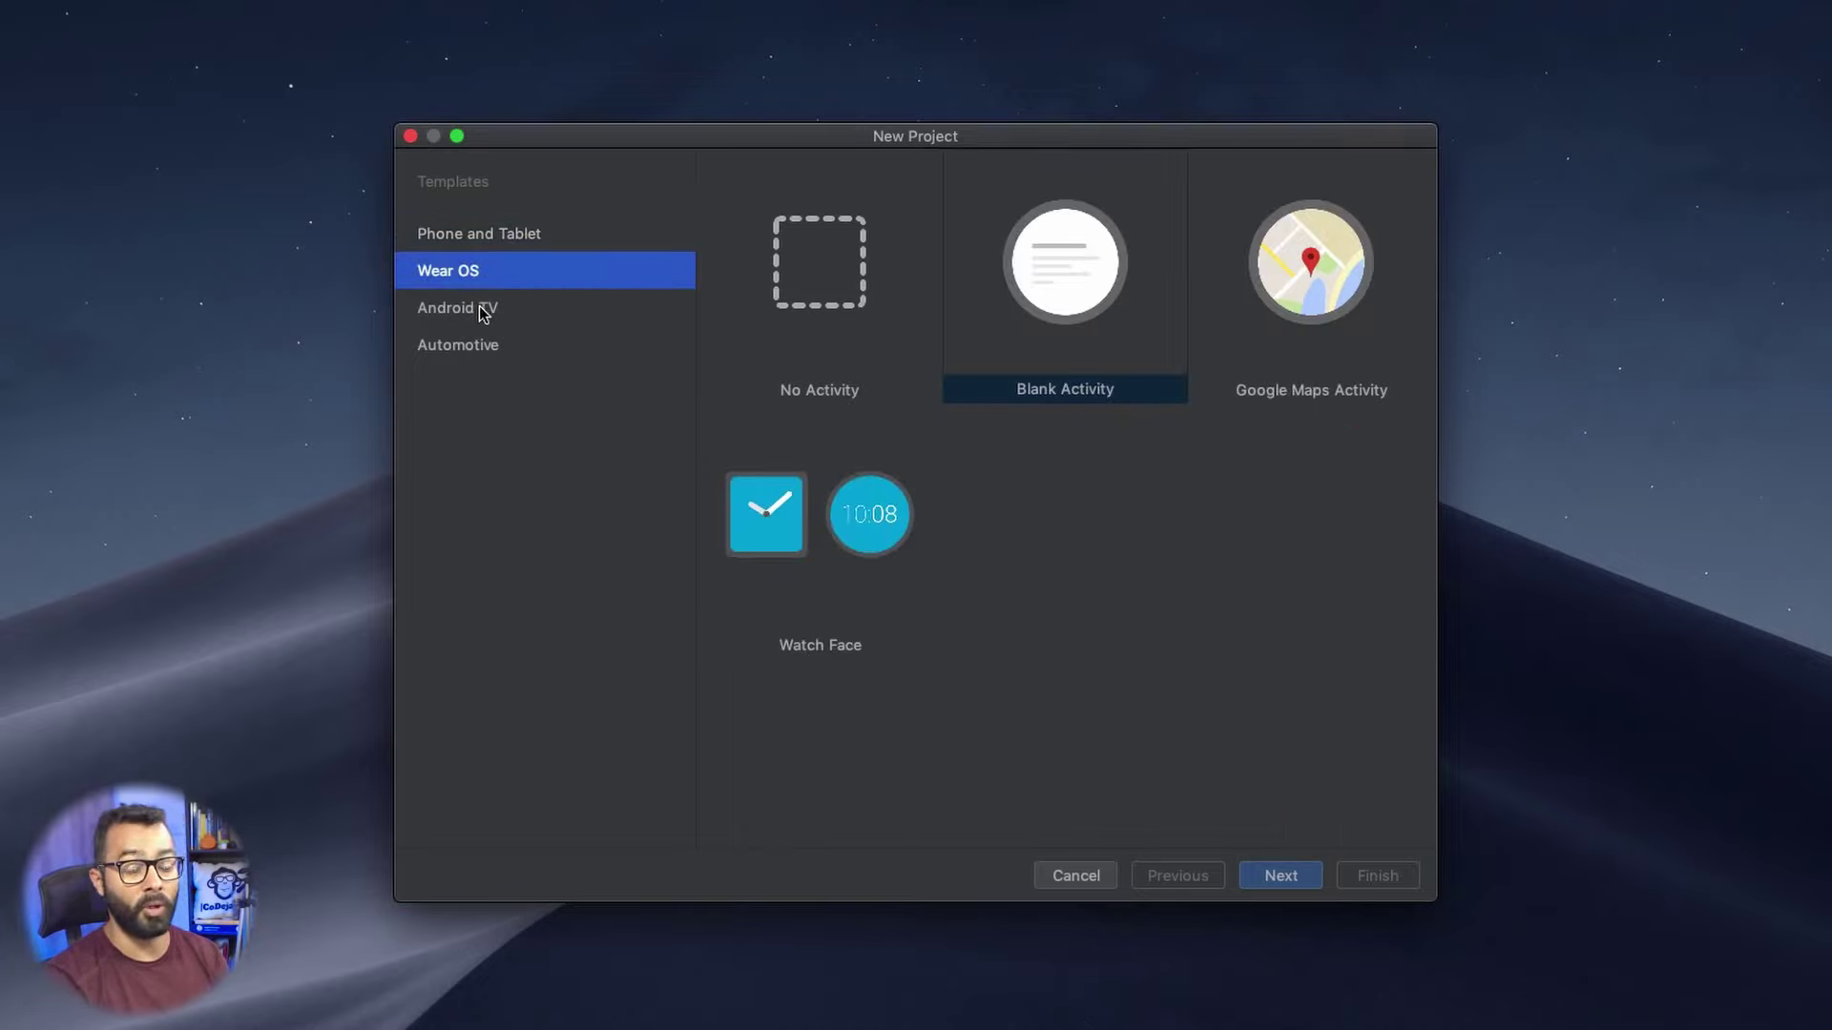
left_click(484, 315)
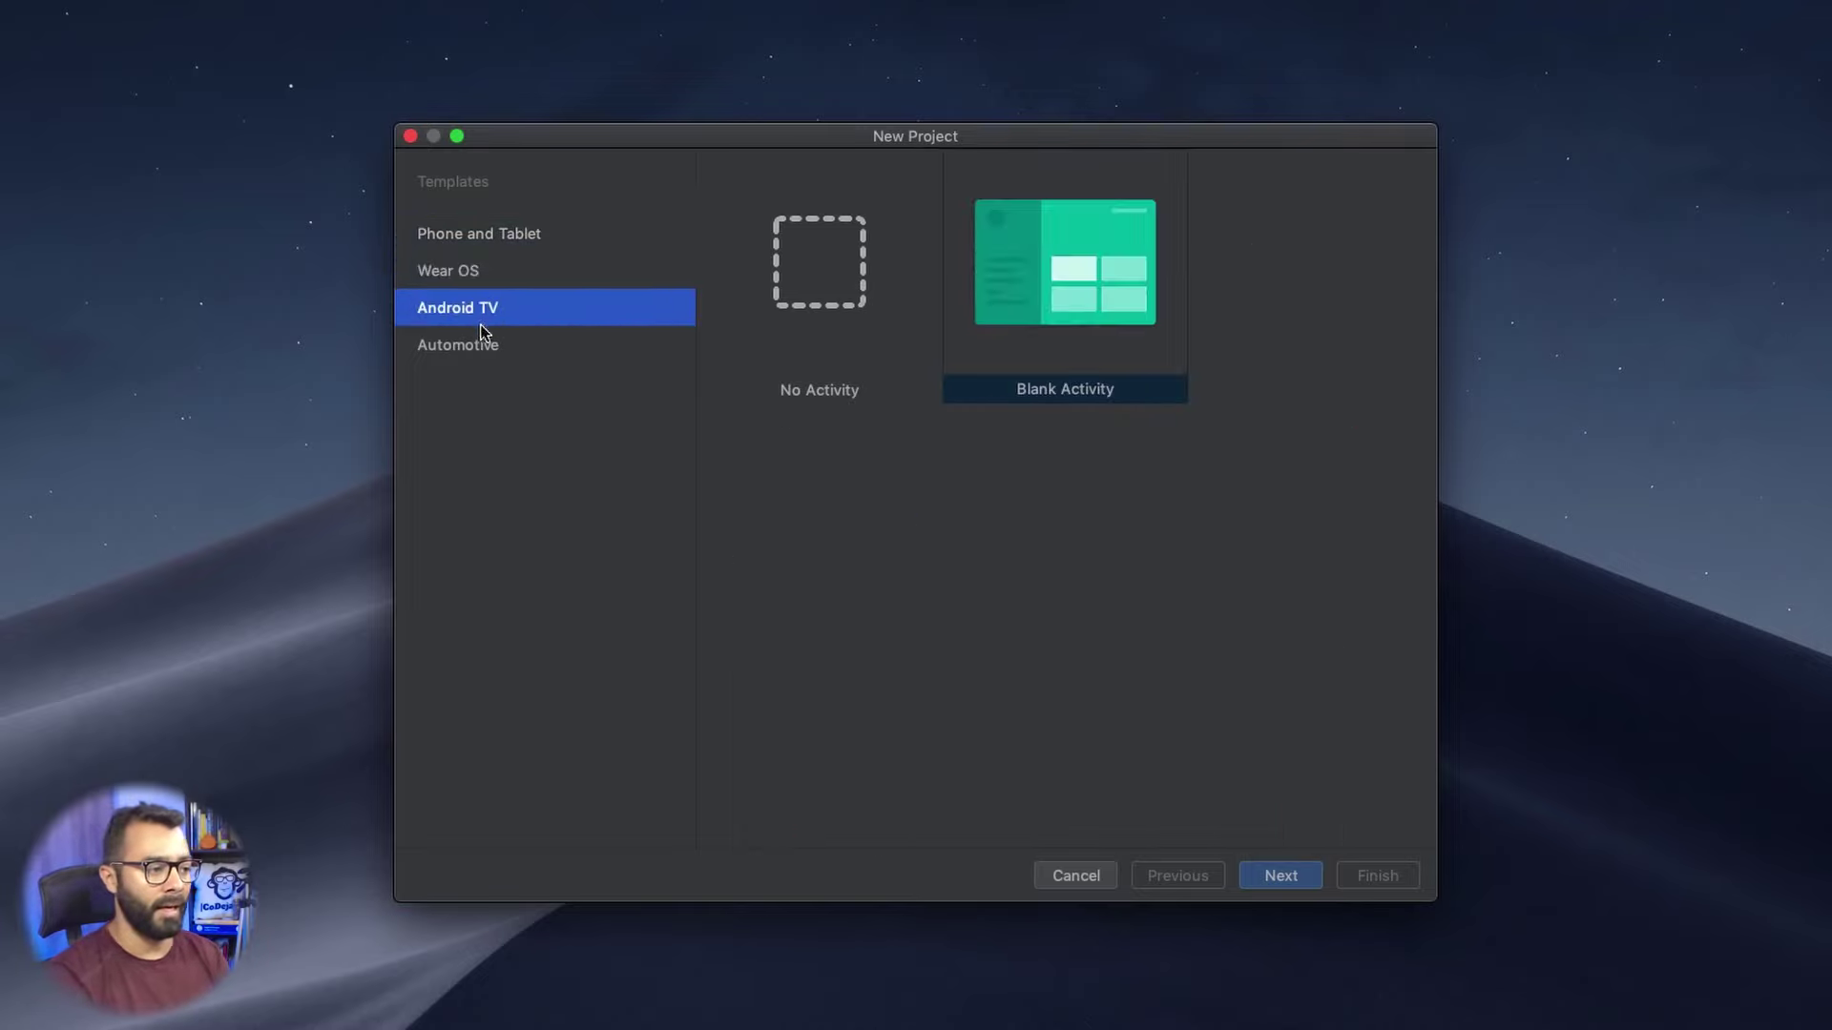
left_click(481, 353)
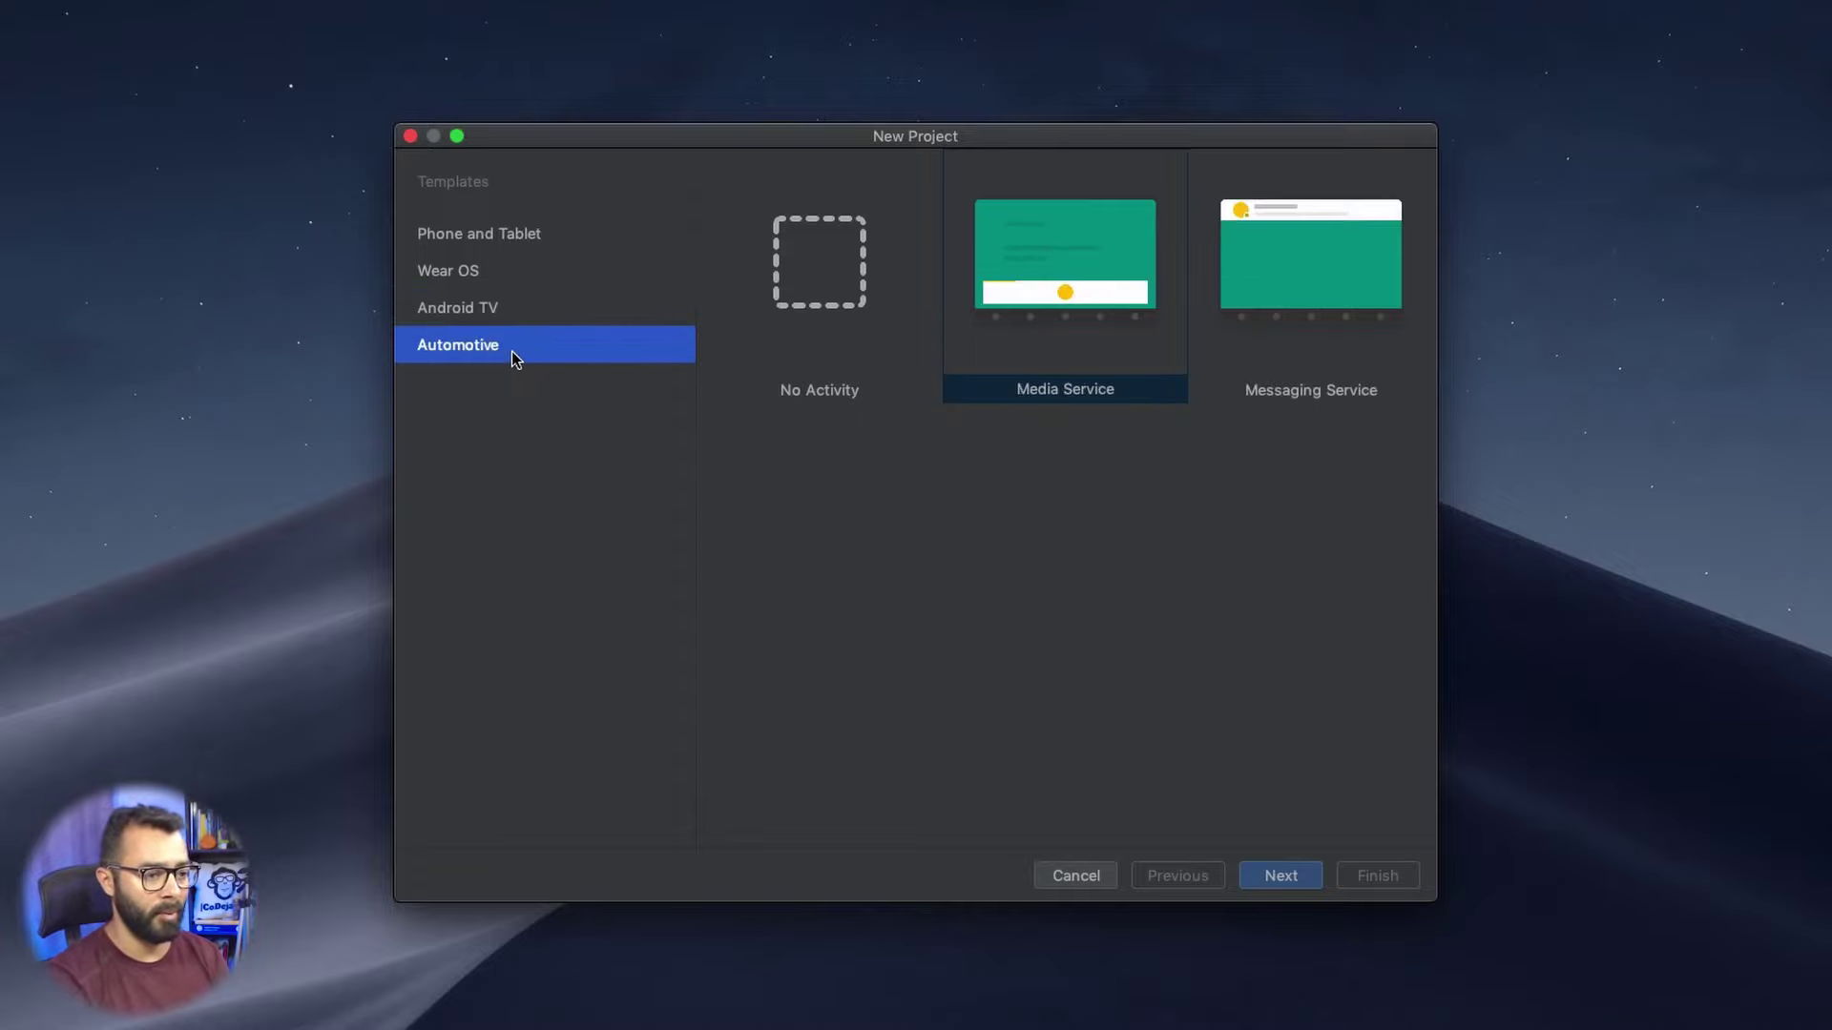
- Choose the Empty Activity template for Phone and Tablet and continue to the project configuration
left_click(482, 243)
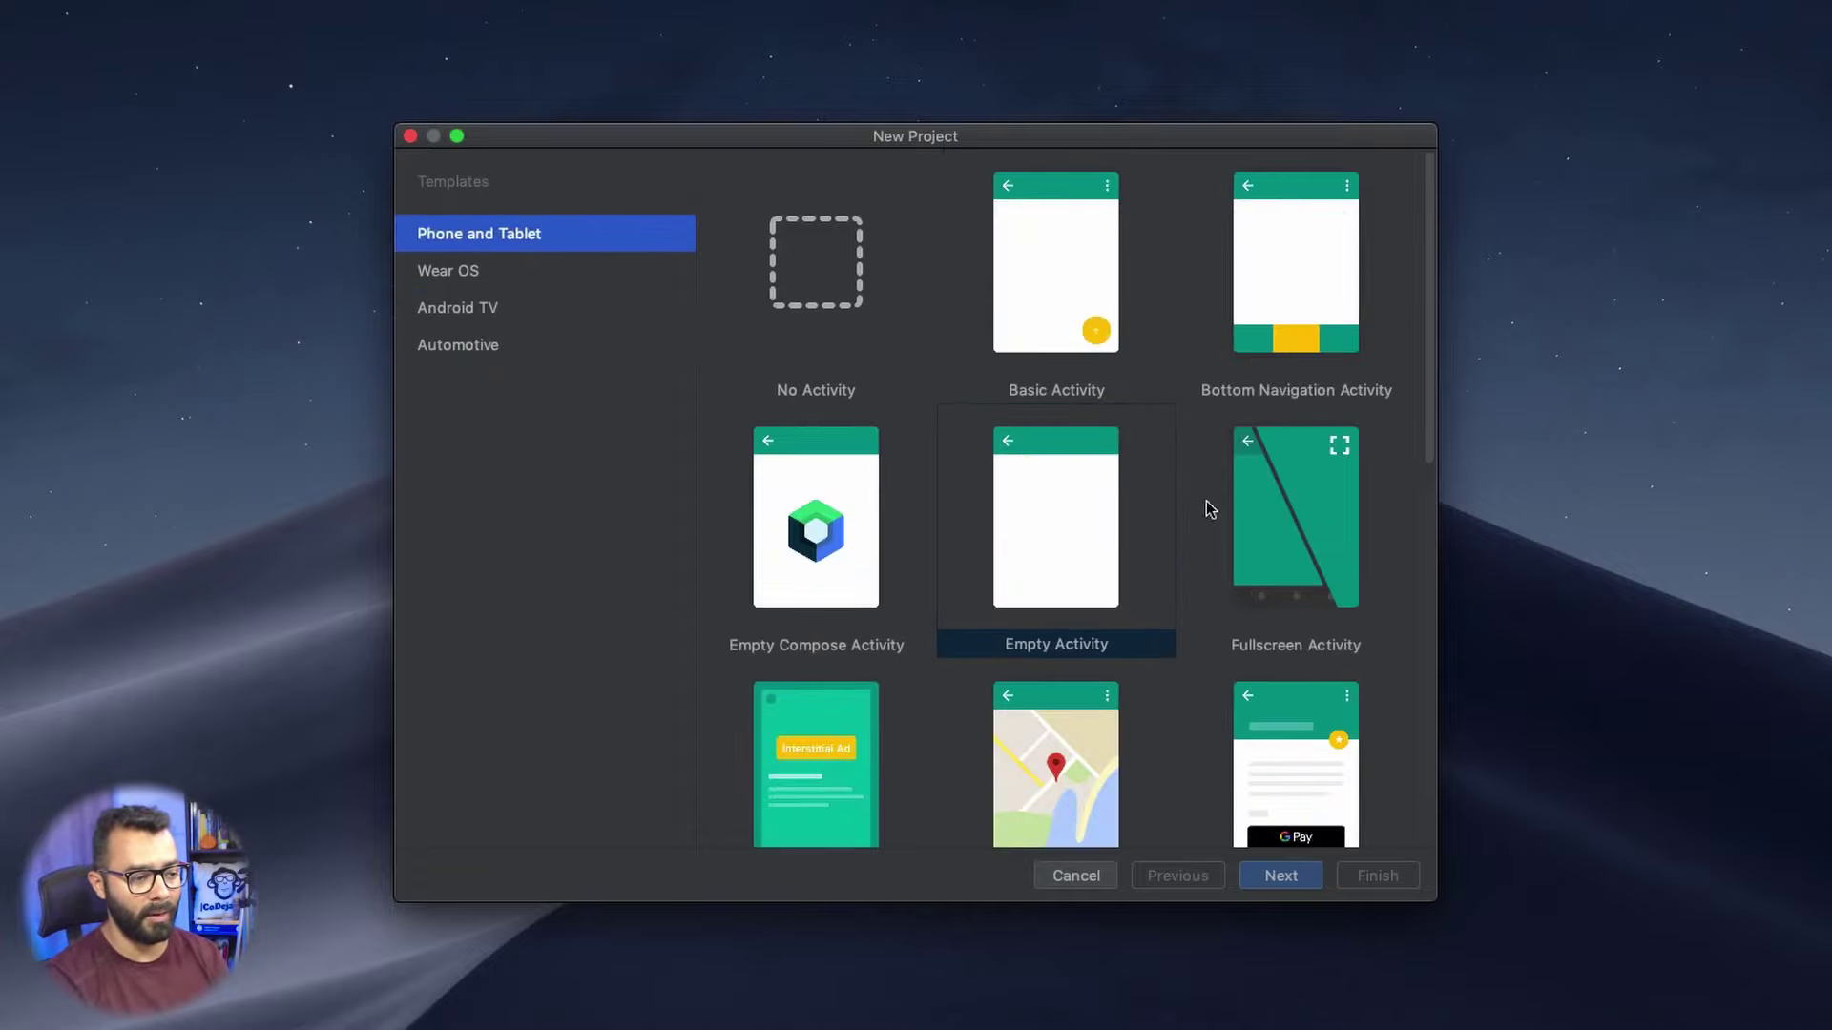
left_click(996, 514)
left_click(1279, 877)
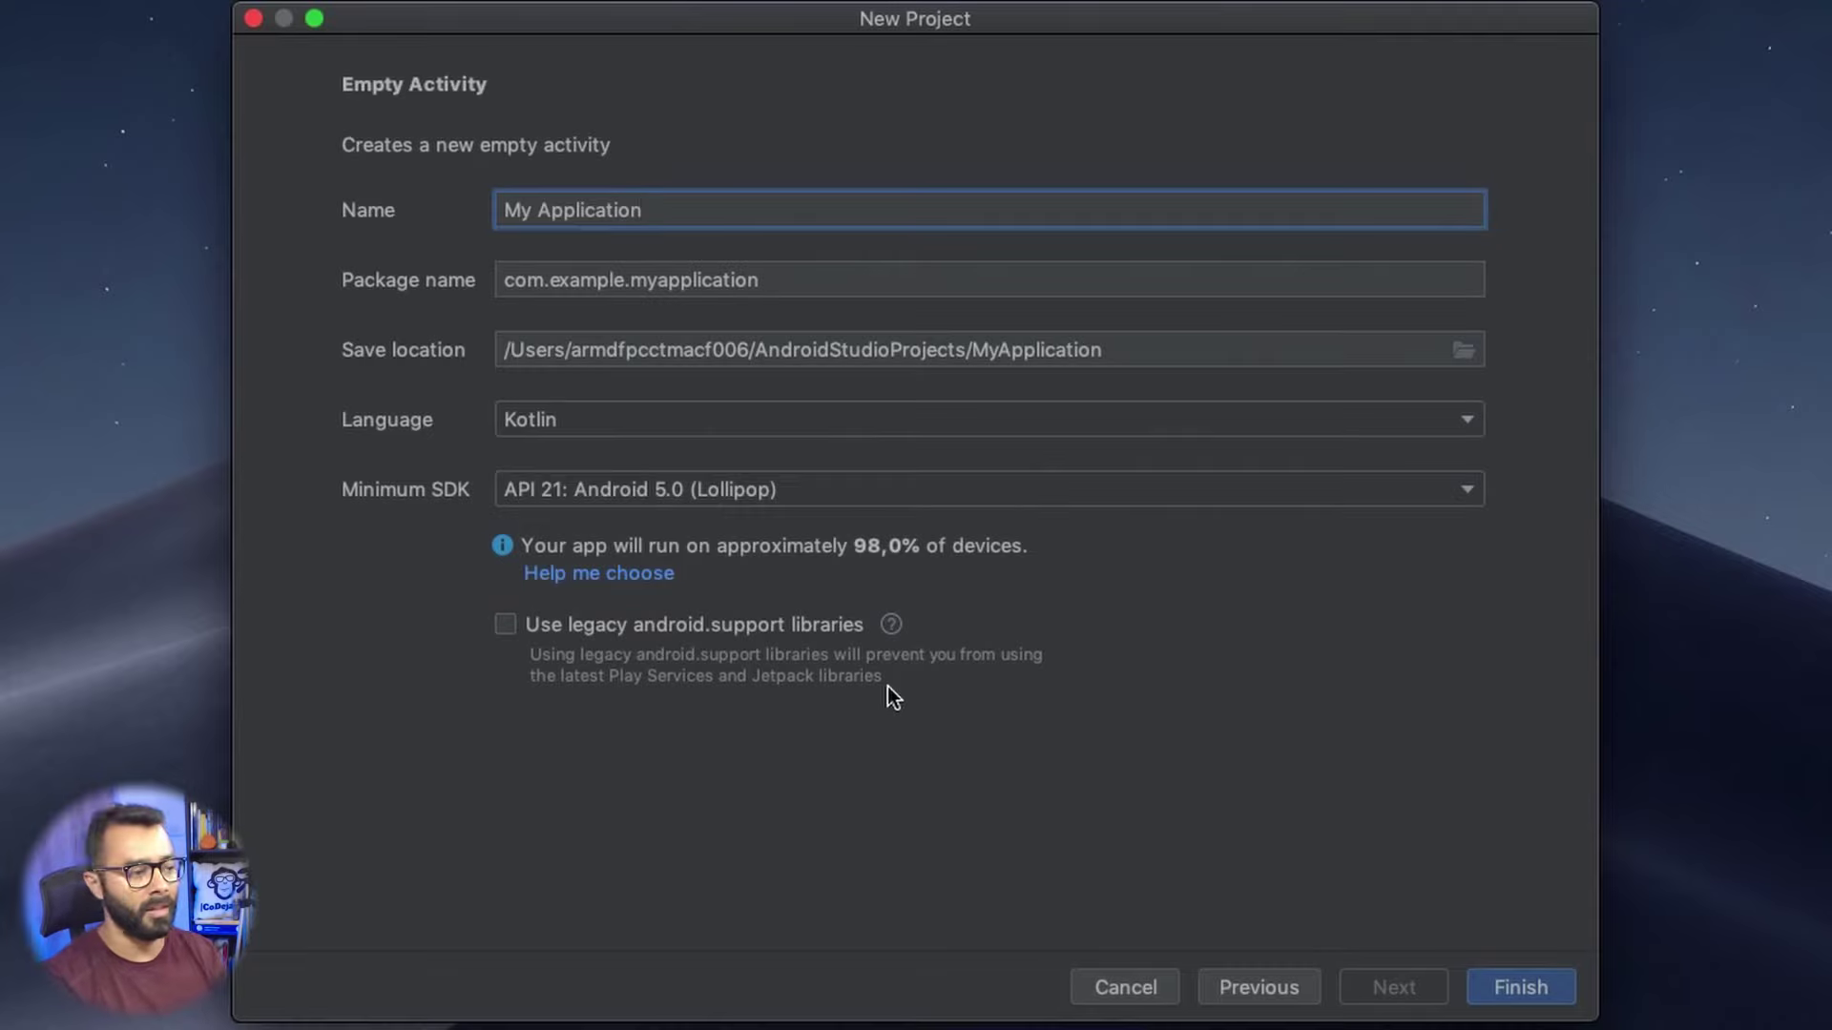
- Name the project miPrimerApp and replace the "example" segment of its package name with the developer's own short name
triple_click(701, 208)
type("miPrimerApp")
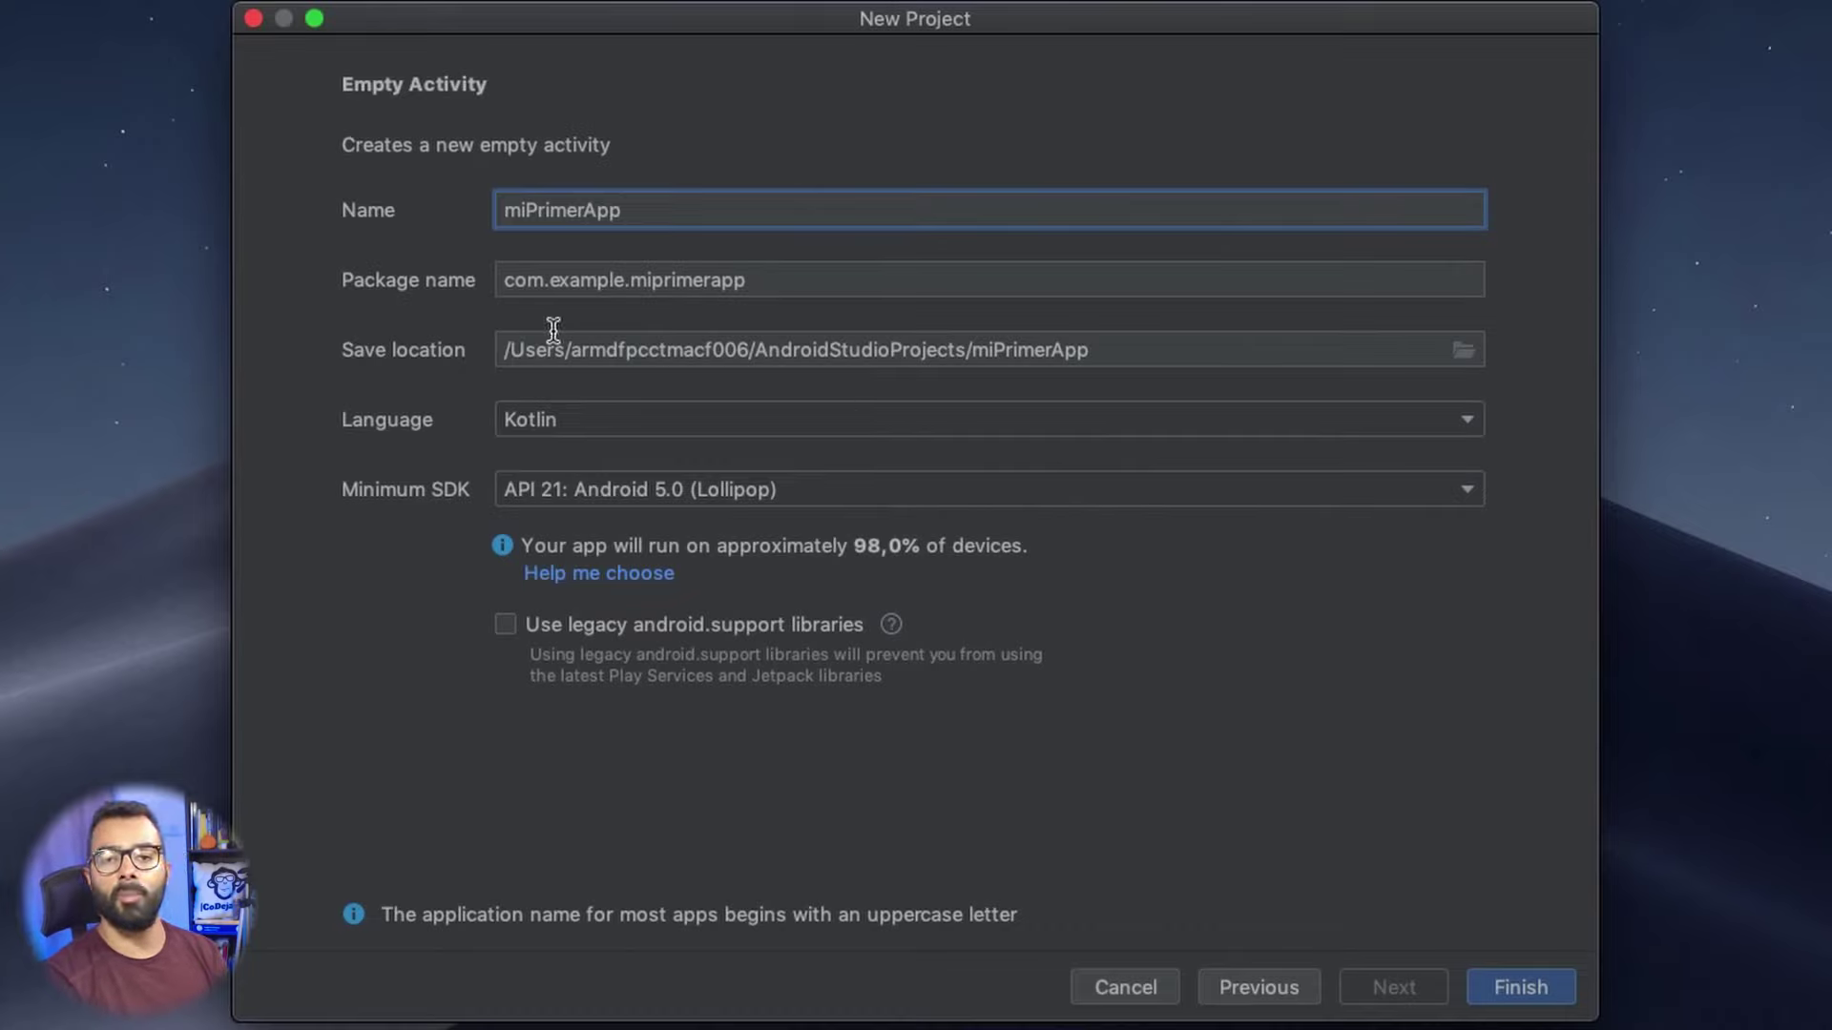
triple_click(564, 281)
left_click(564, 281)
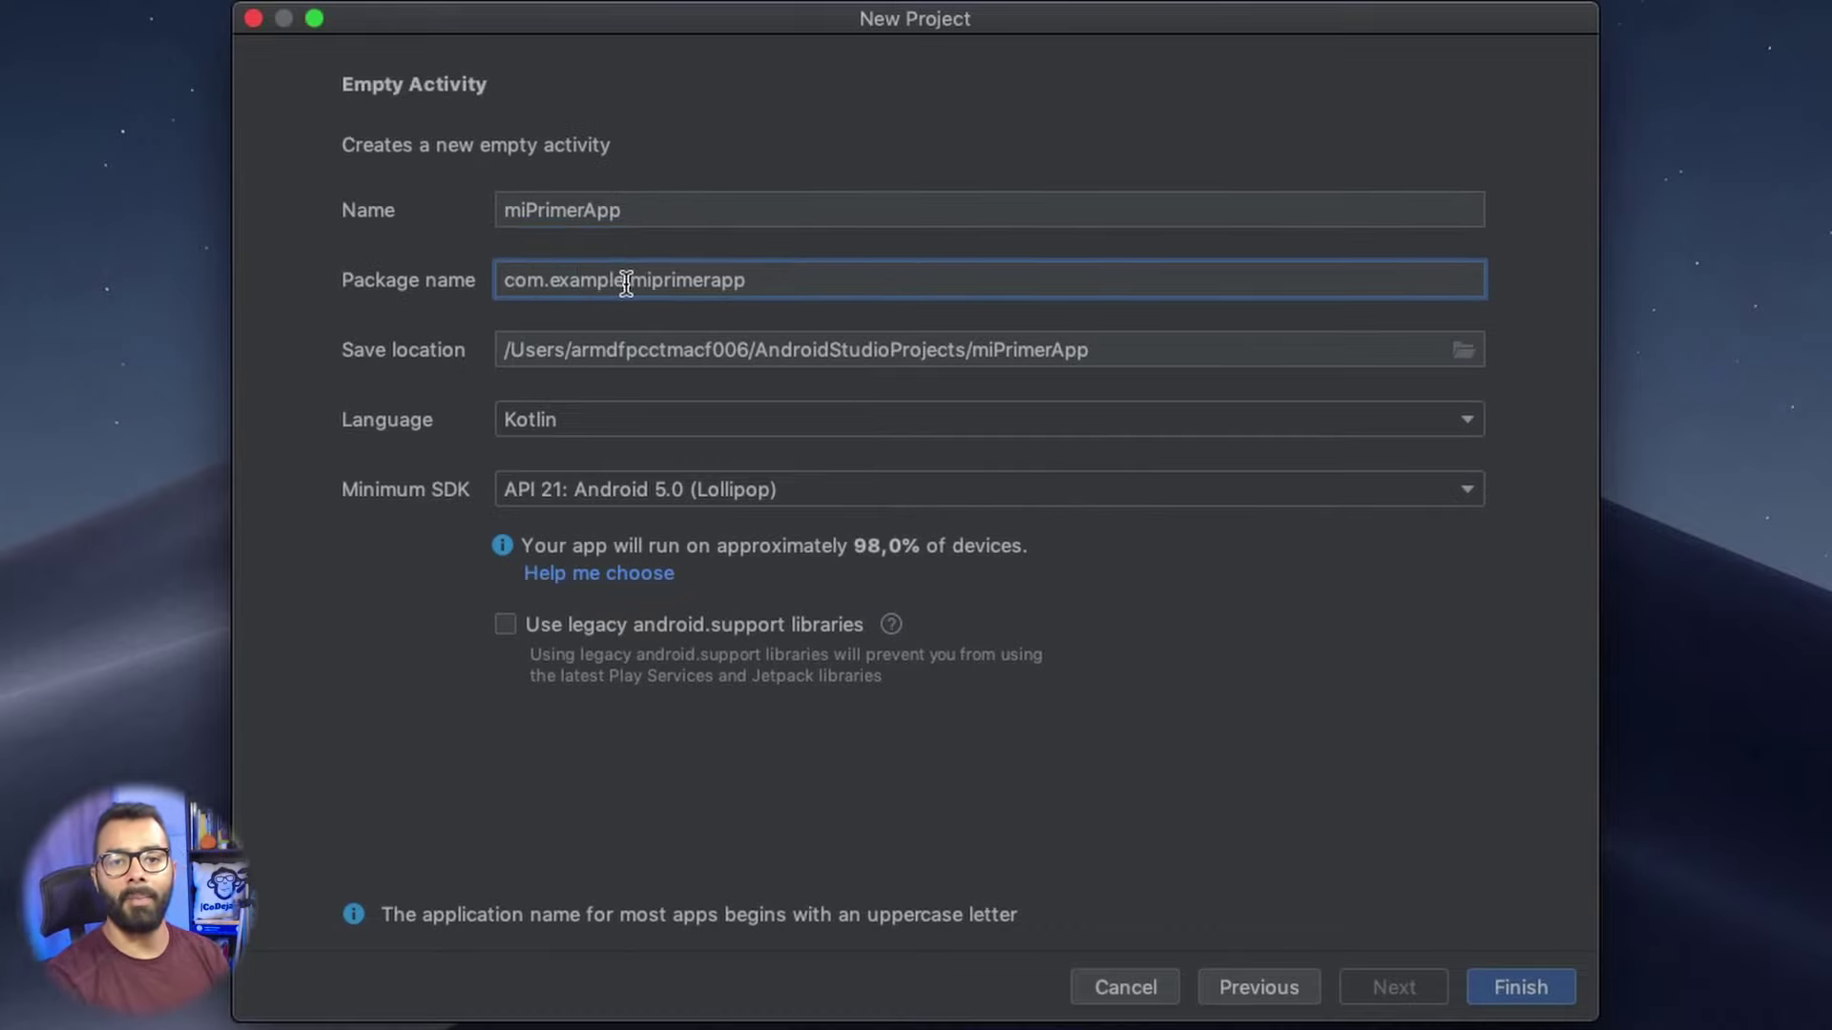
left_click_drag(627, 281, 558, 280)
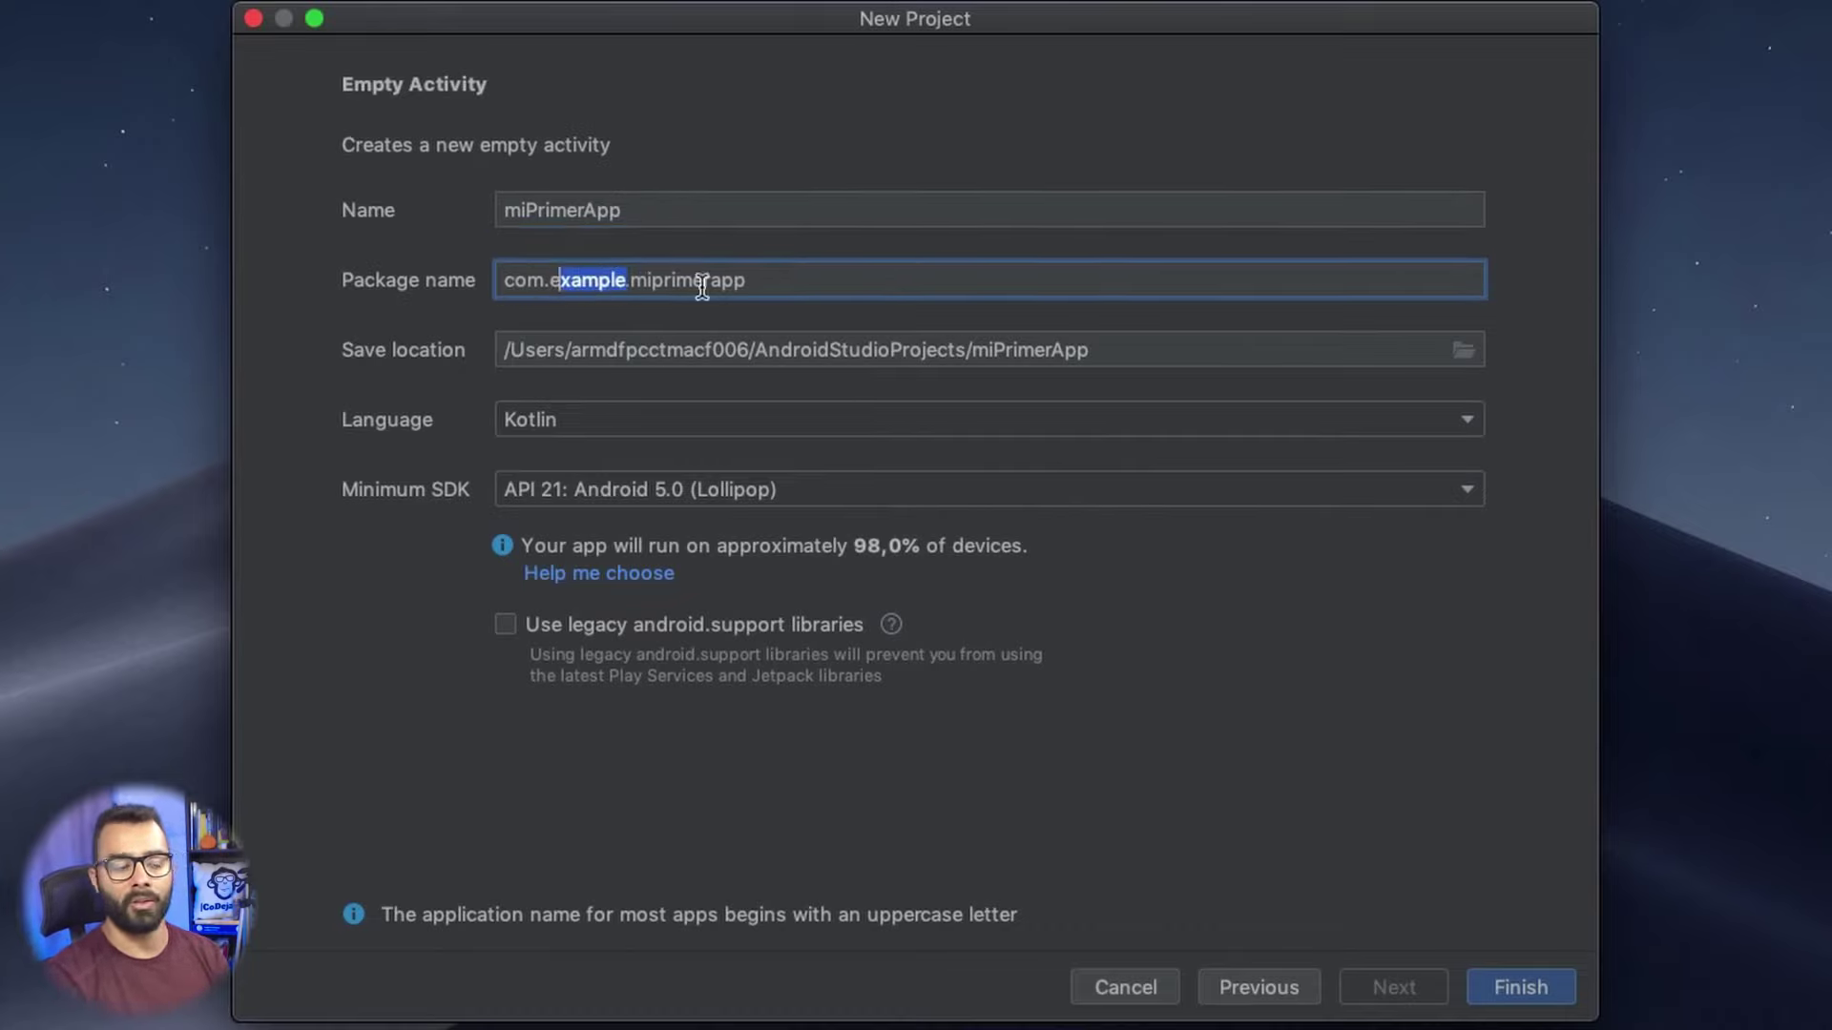
type("chen")
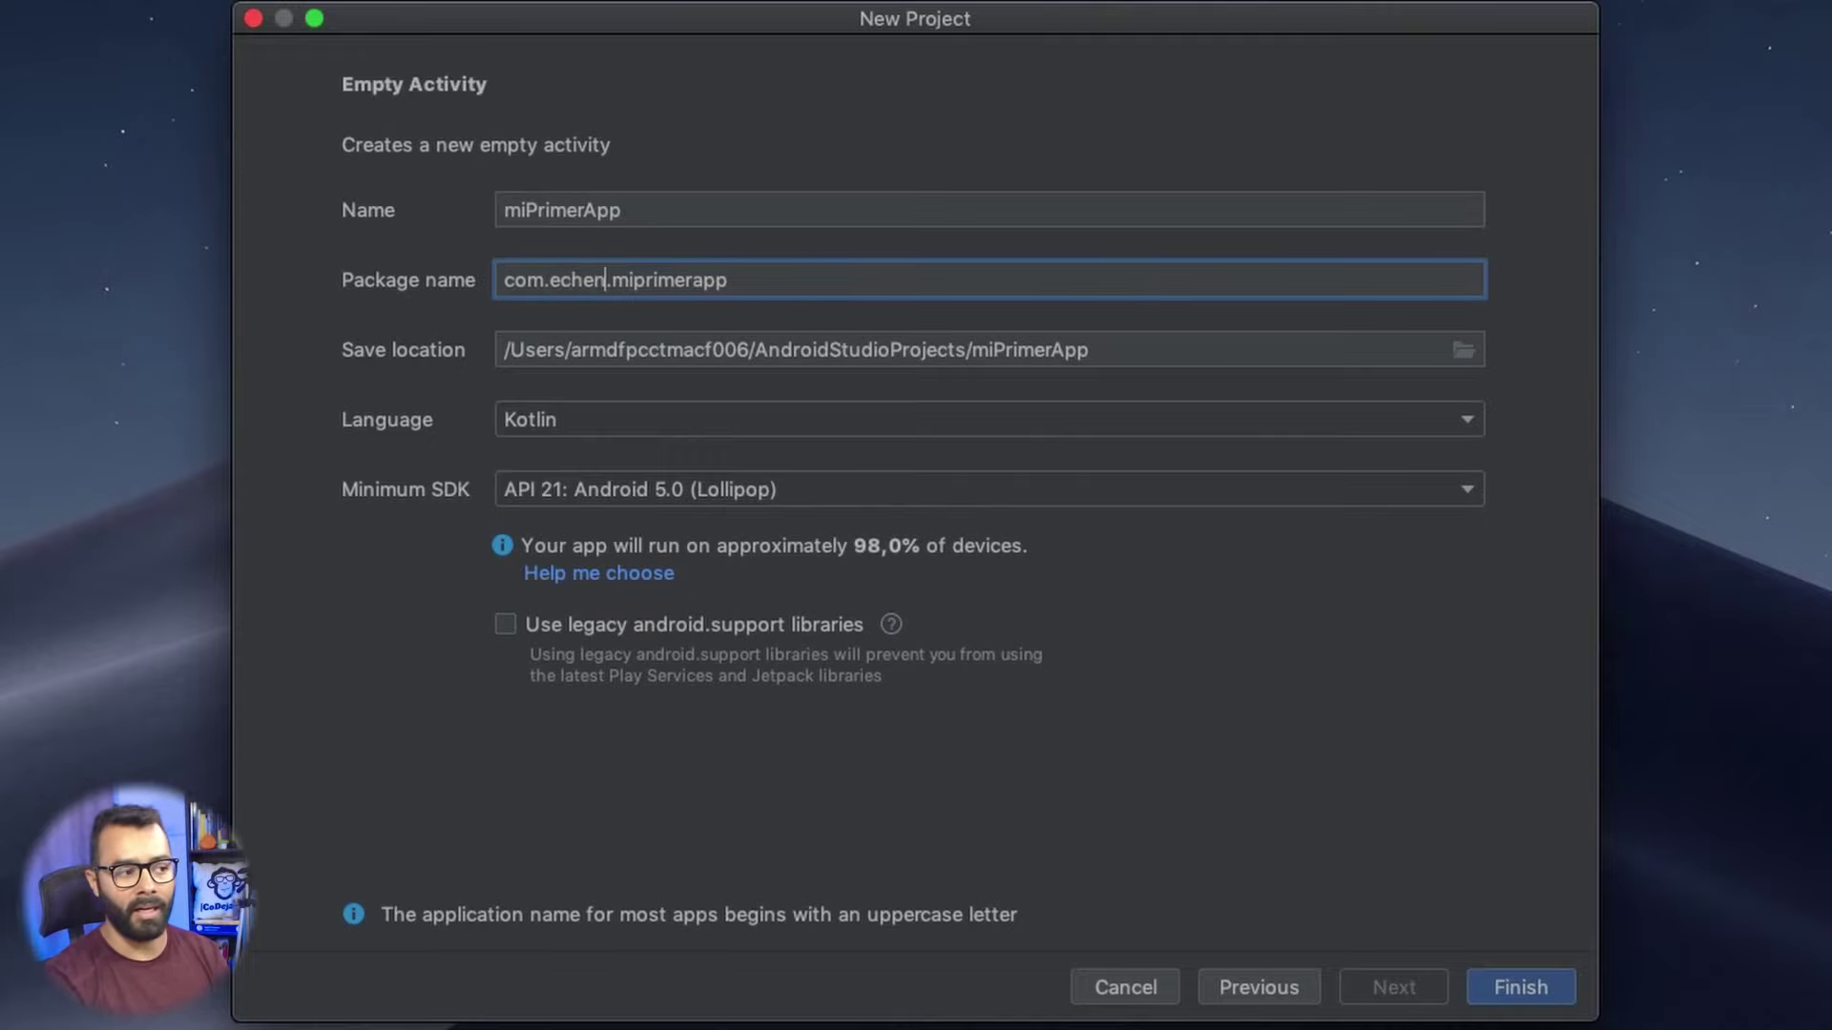
key("BackSpace")
key("BackSpace")
key("BackSpace")
key("BackSpace")
key("BackSpace")
type("che")
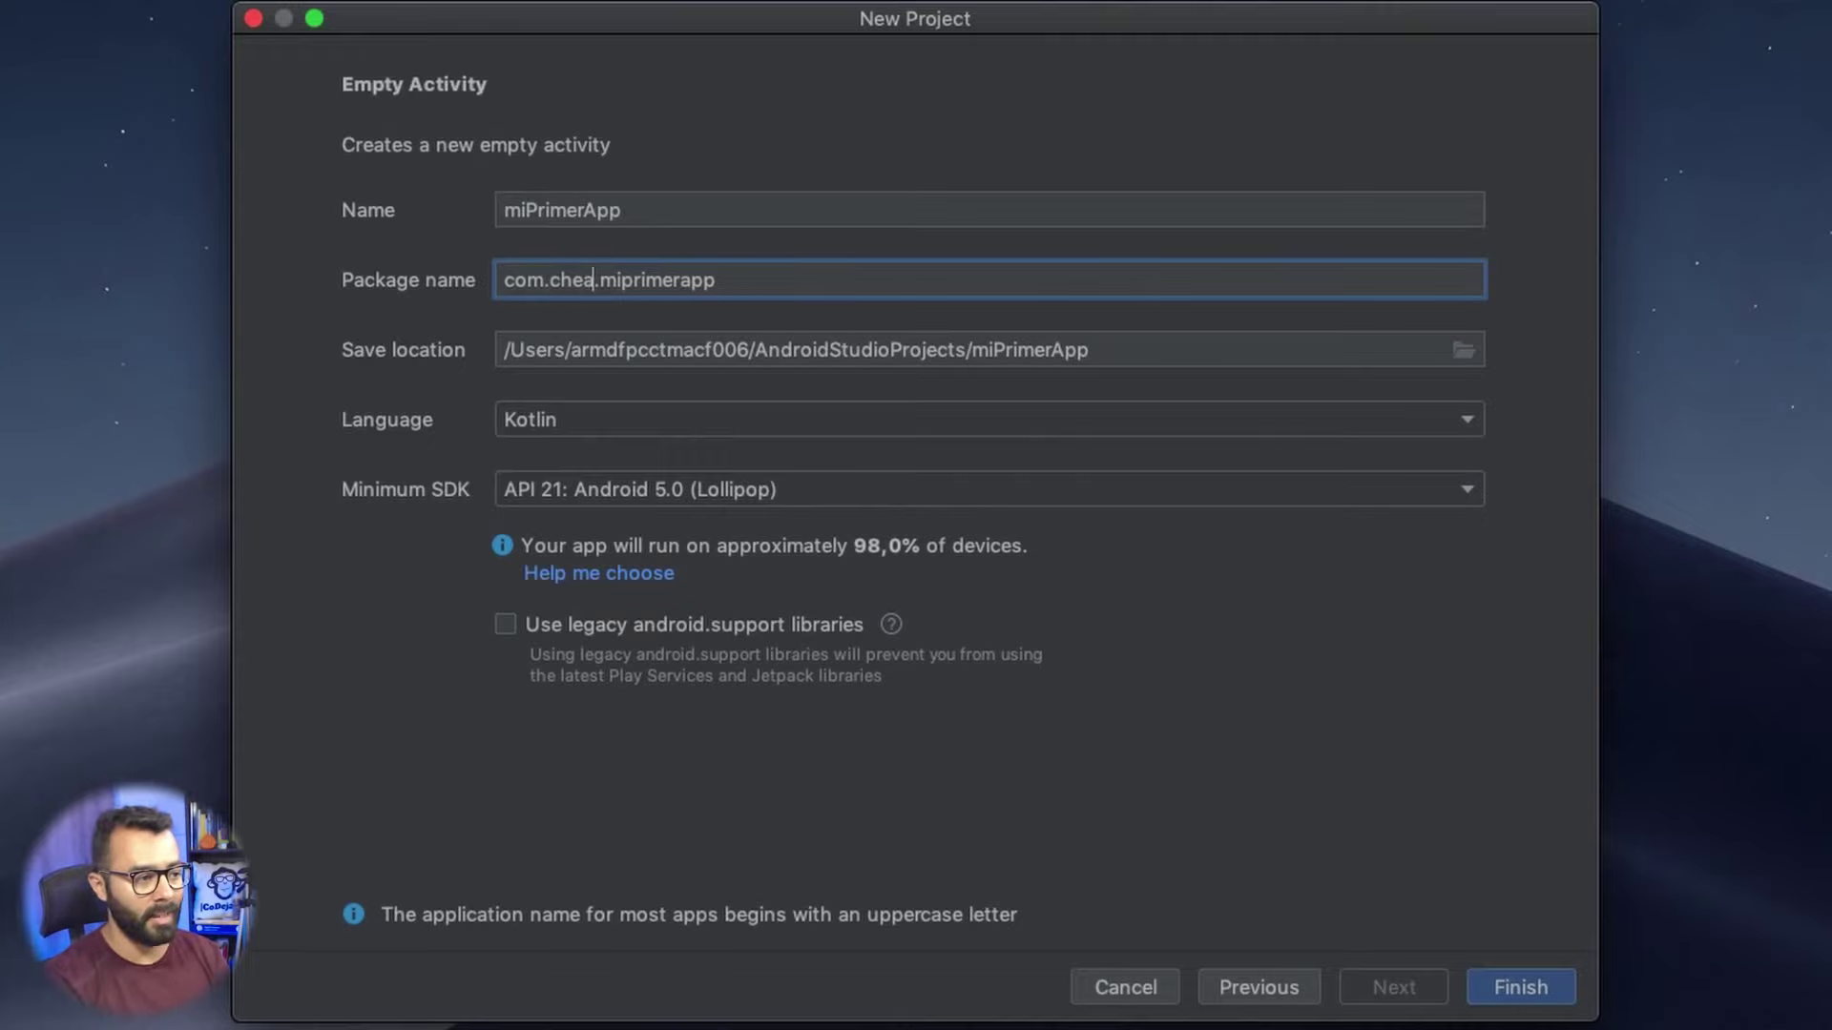
type("nao")
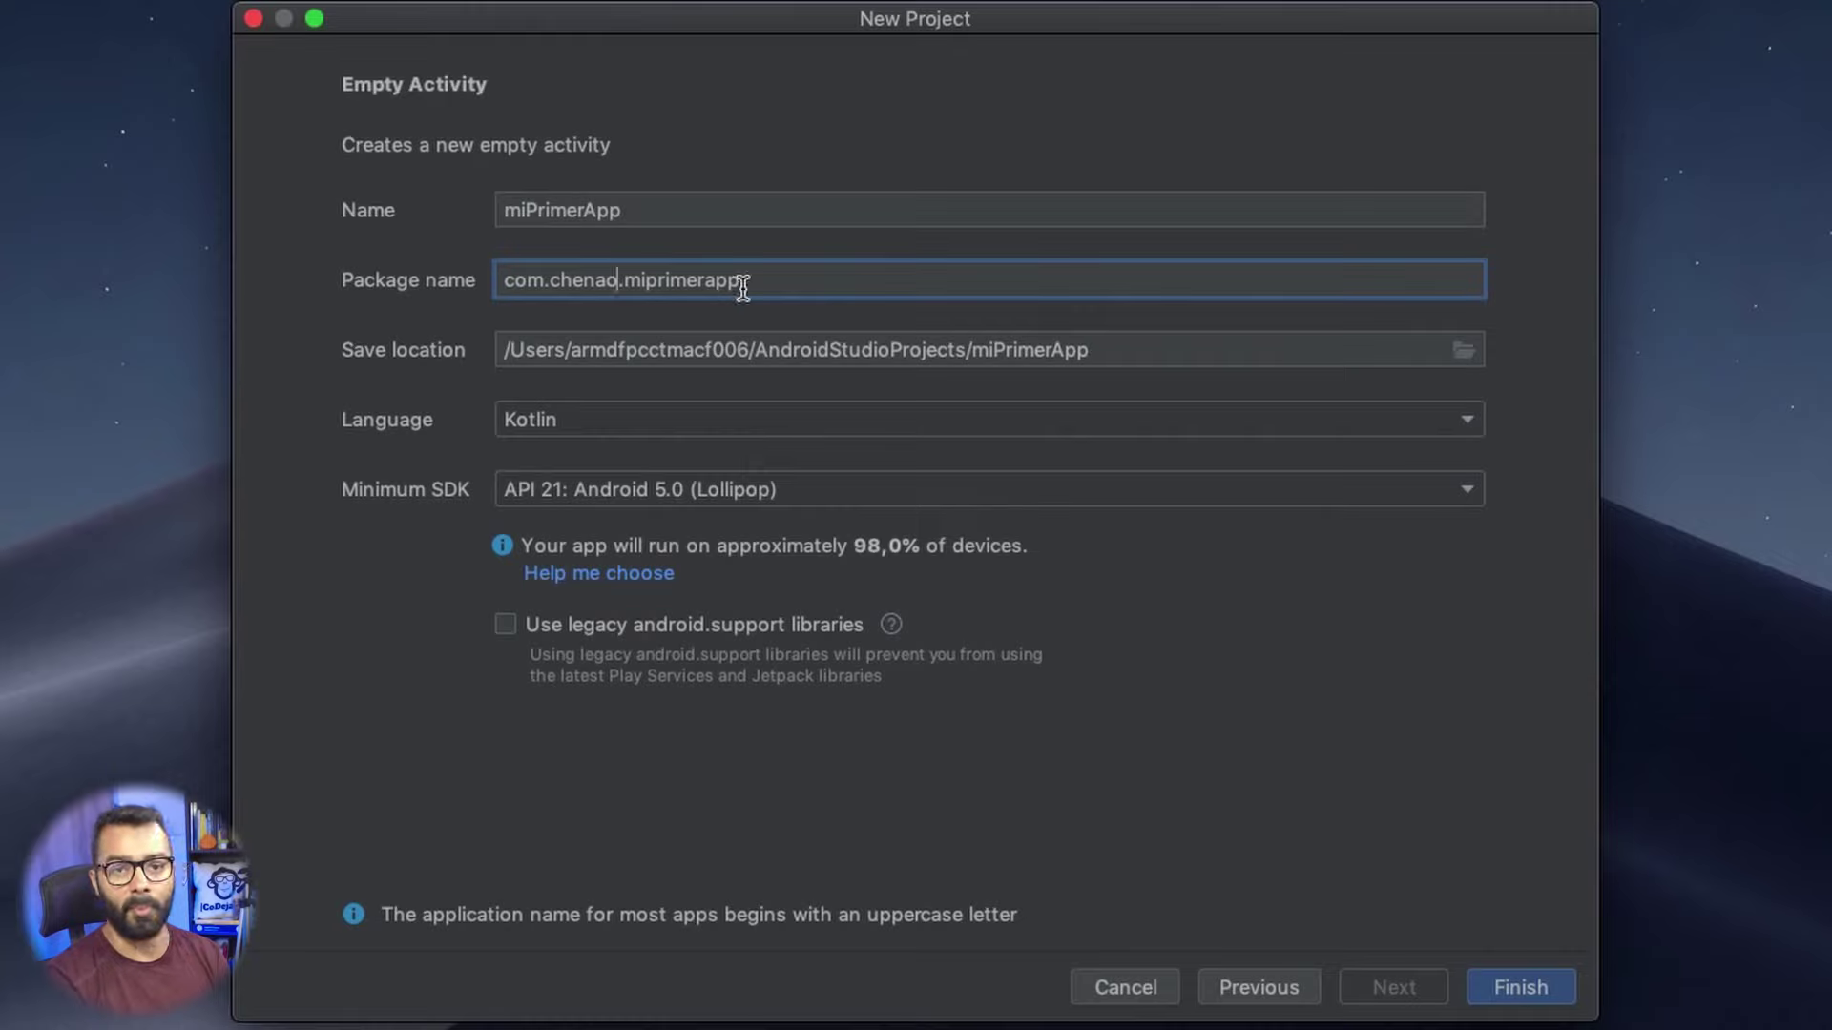